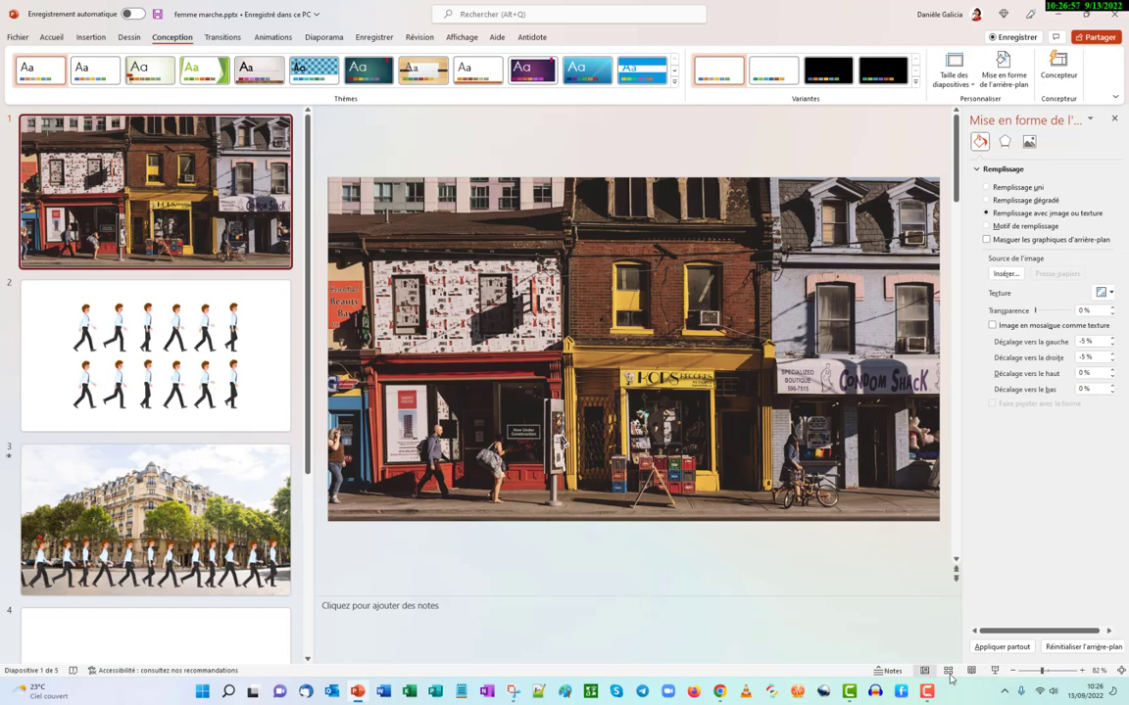
# Look over slide 2's poses, then play slide 3's Paris street walking-man animation full screen
pyautogui.click(33, 335)
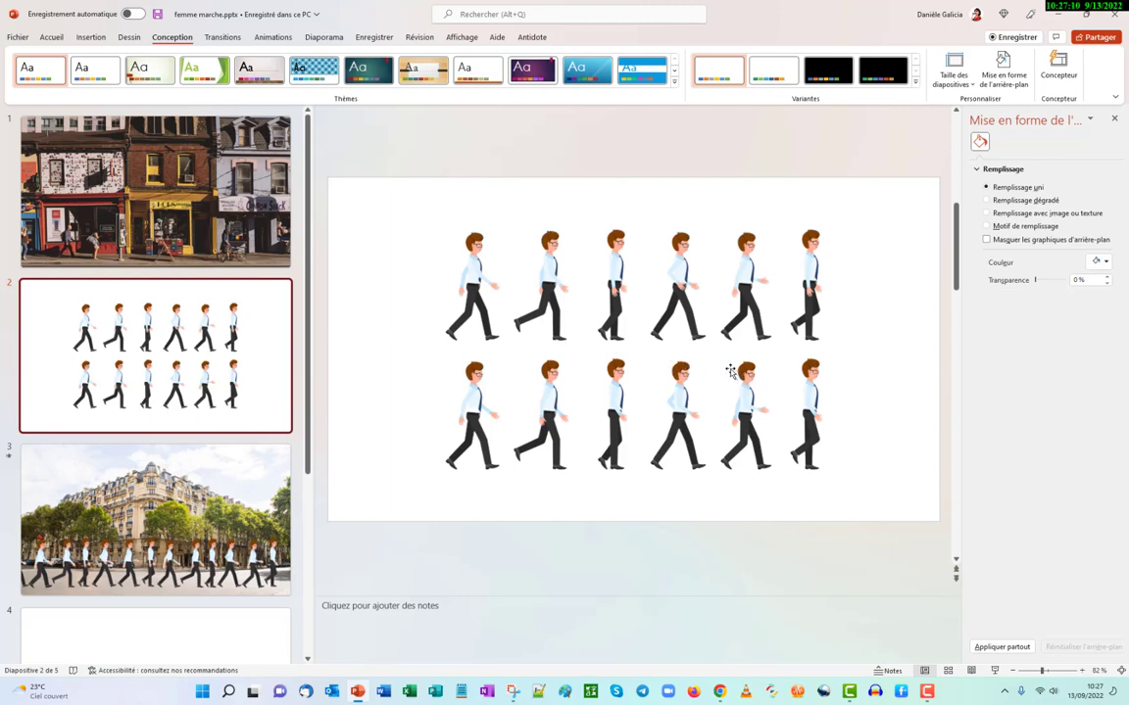
pyautogui.click(120, 464)
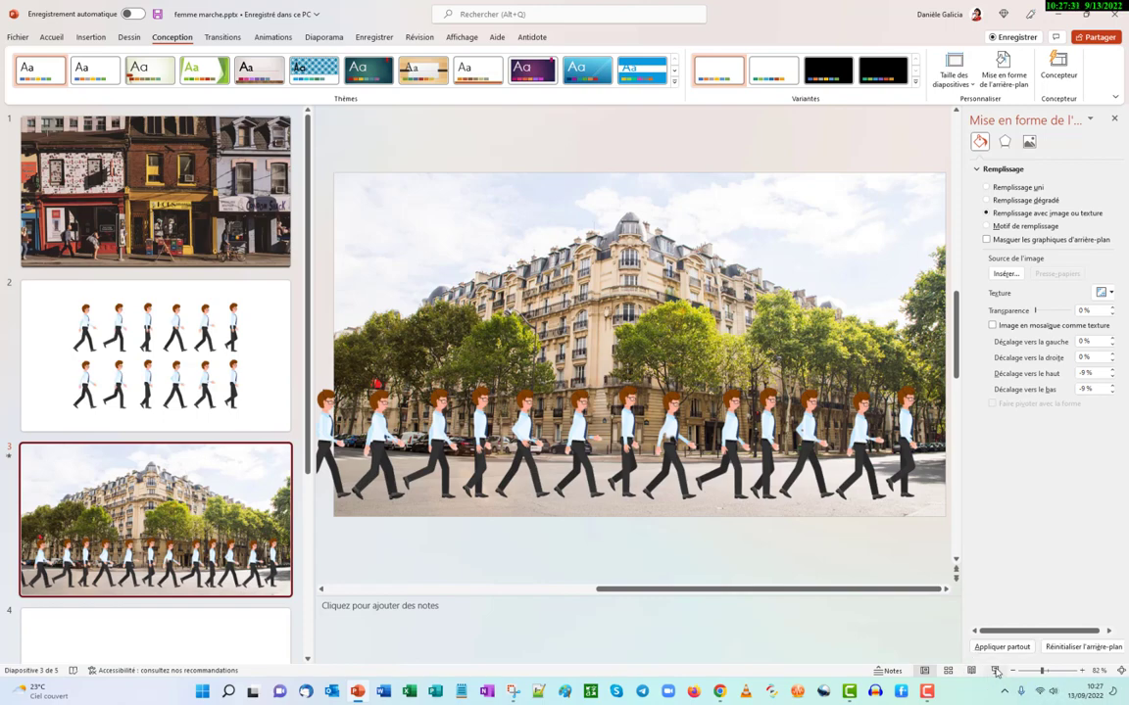
pyautogui.click(995, 672)
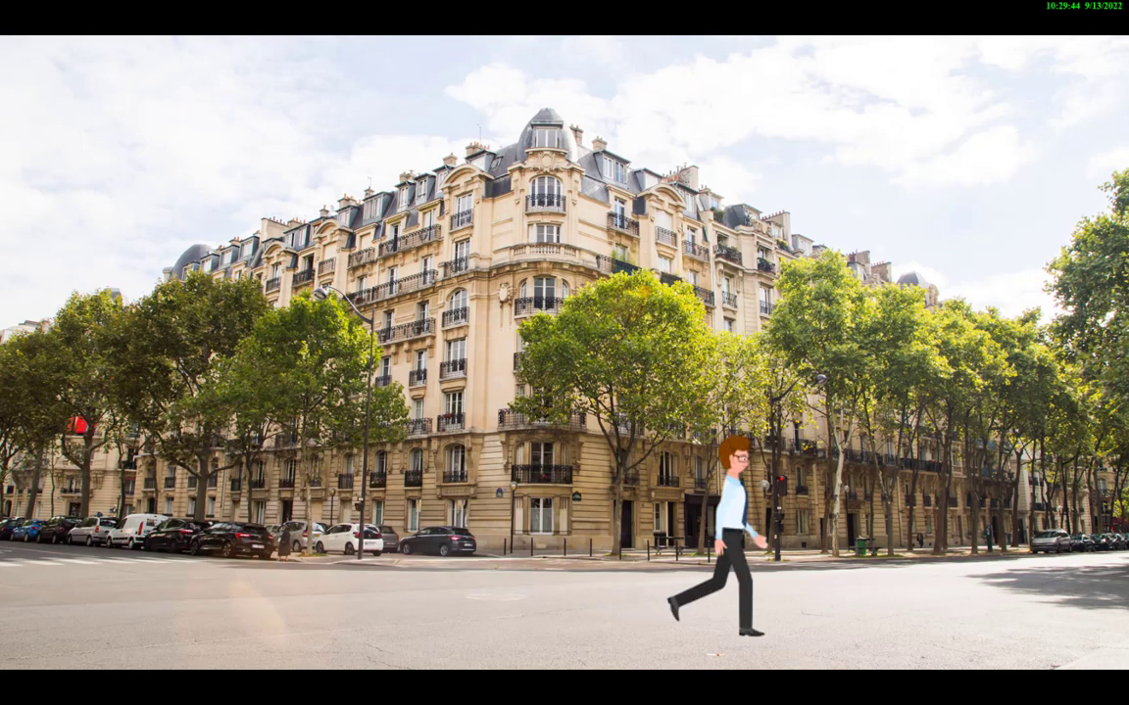
# Exit the slideshow, show slide 2 with the walking poses, and switch to the web browser
pyautogui.press('Escape')
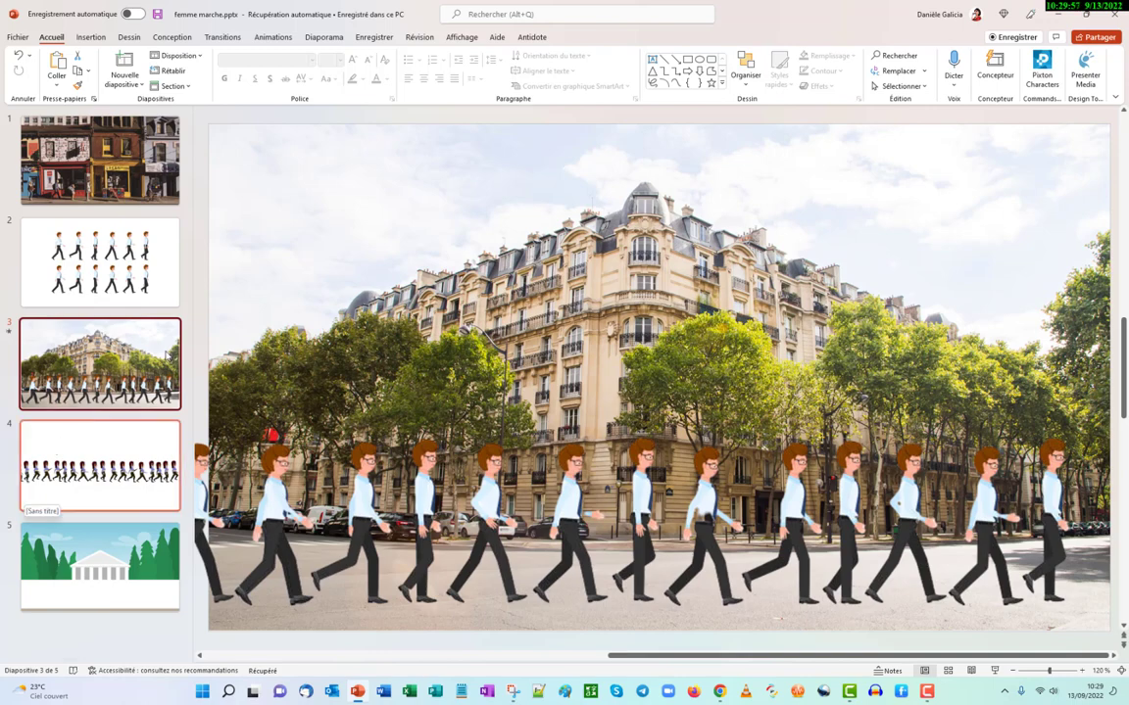
pyautogui.click(82, 246)
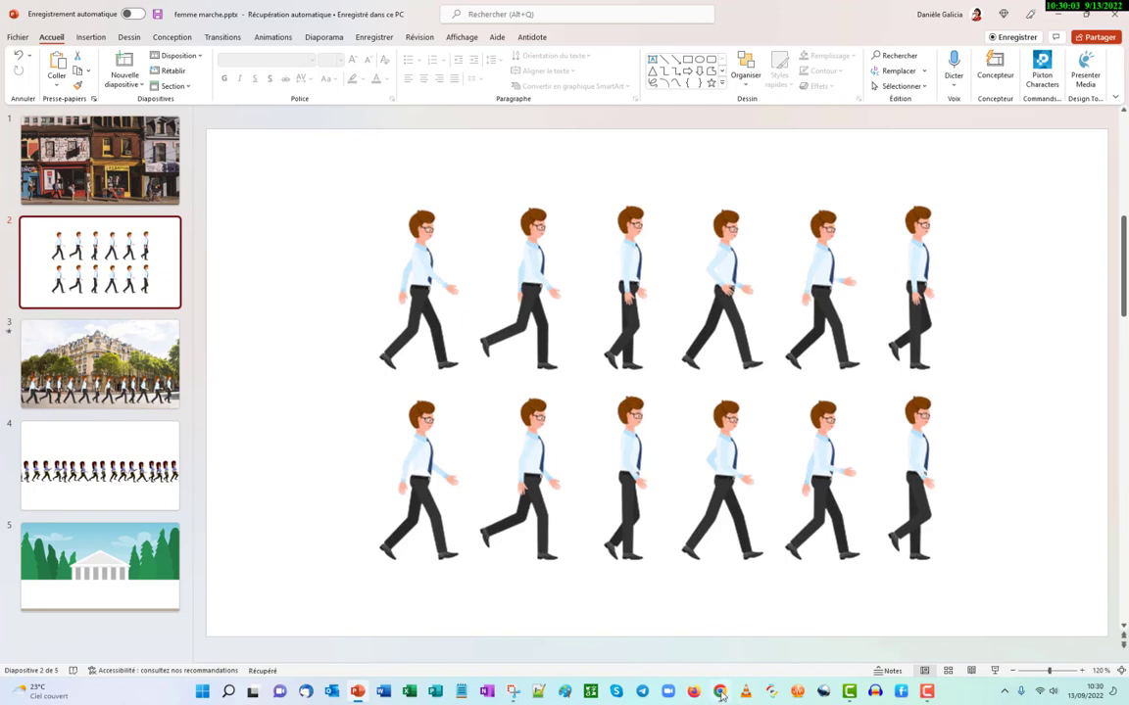
pyautogui.click(719, 691)
# Close the Pixabay tab and search Google Images for 'homme marche'
pyautogui.click(127, 8)
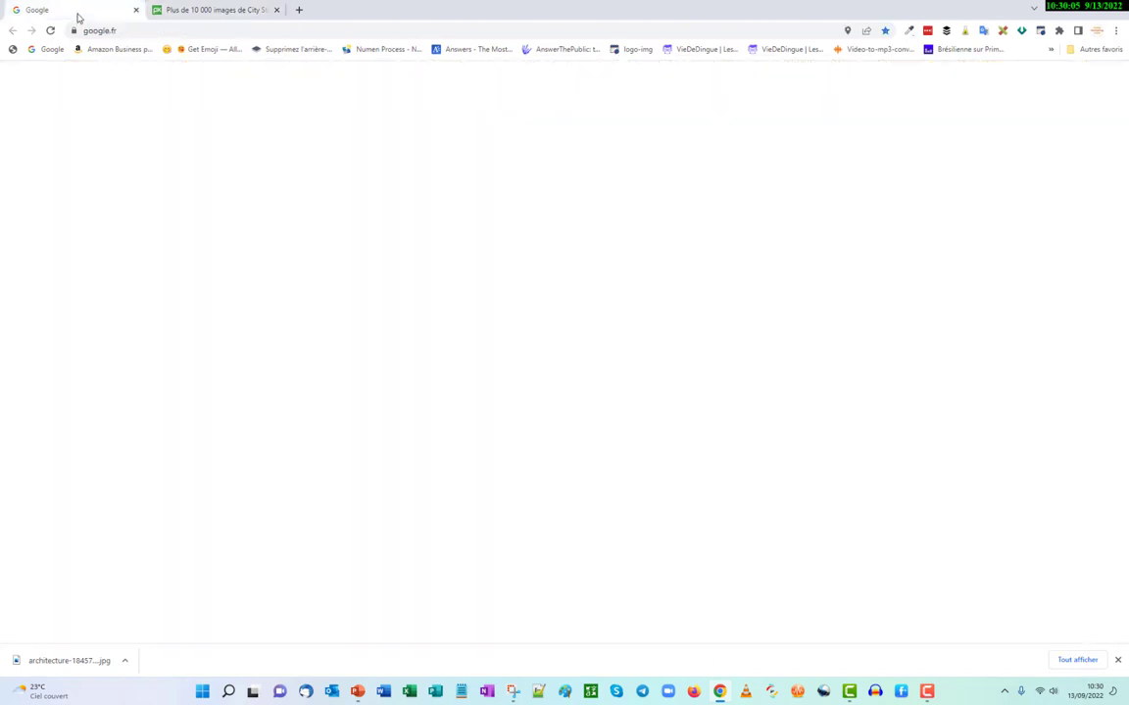
pyautogui.write('pixa')
pyautogui.click(277, 9)
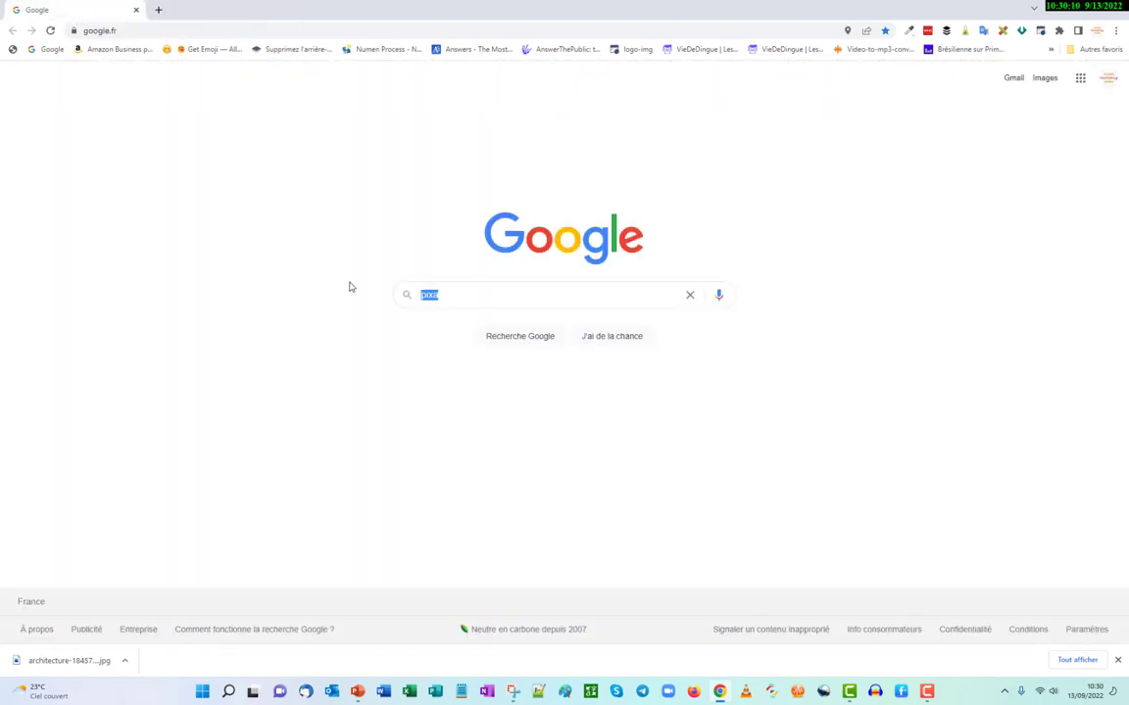
pyautogui.write('homme marche')
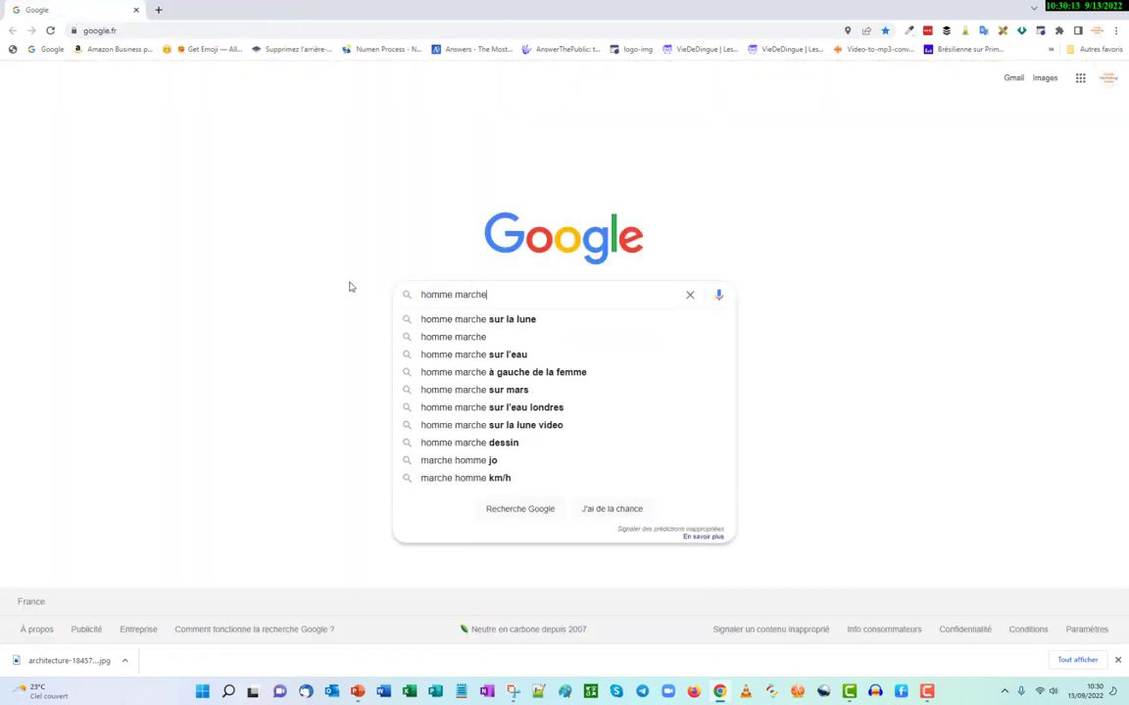
pyautogui.press('Return')
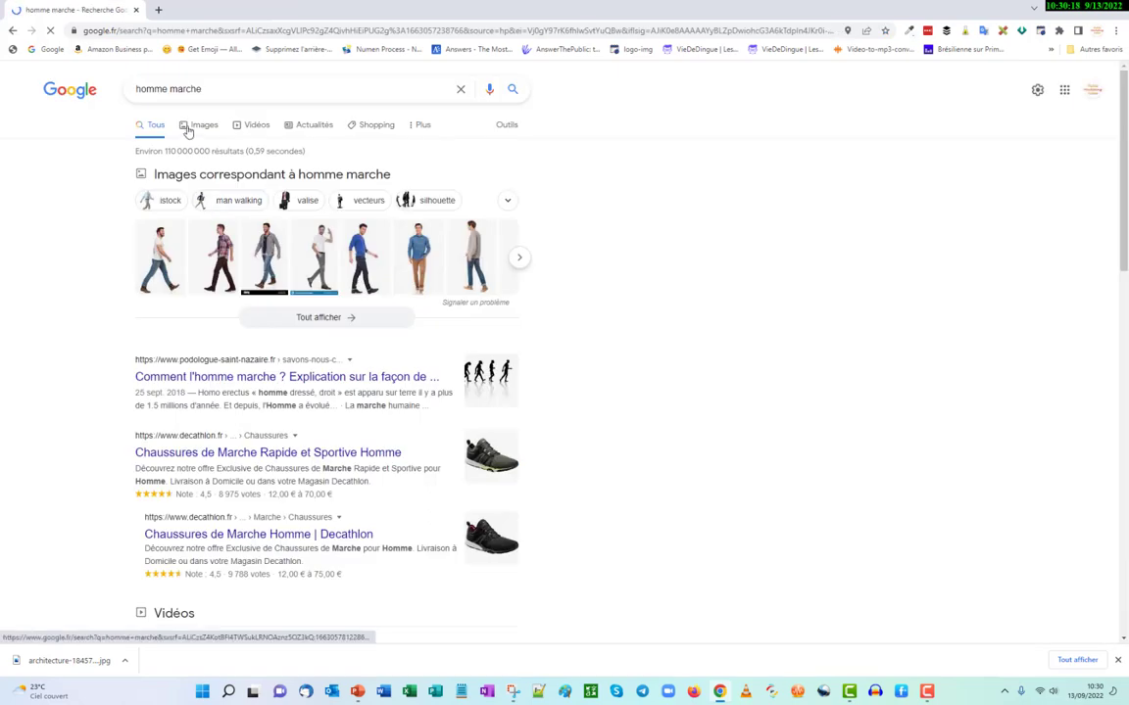
pyautogui.click(194, 131)
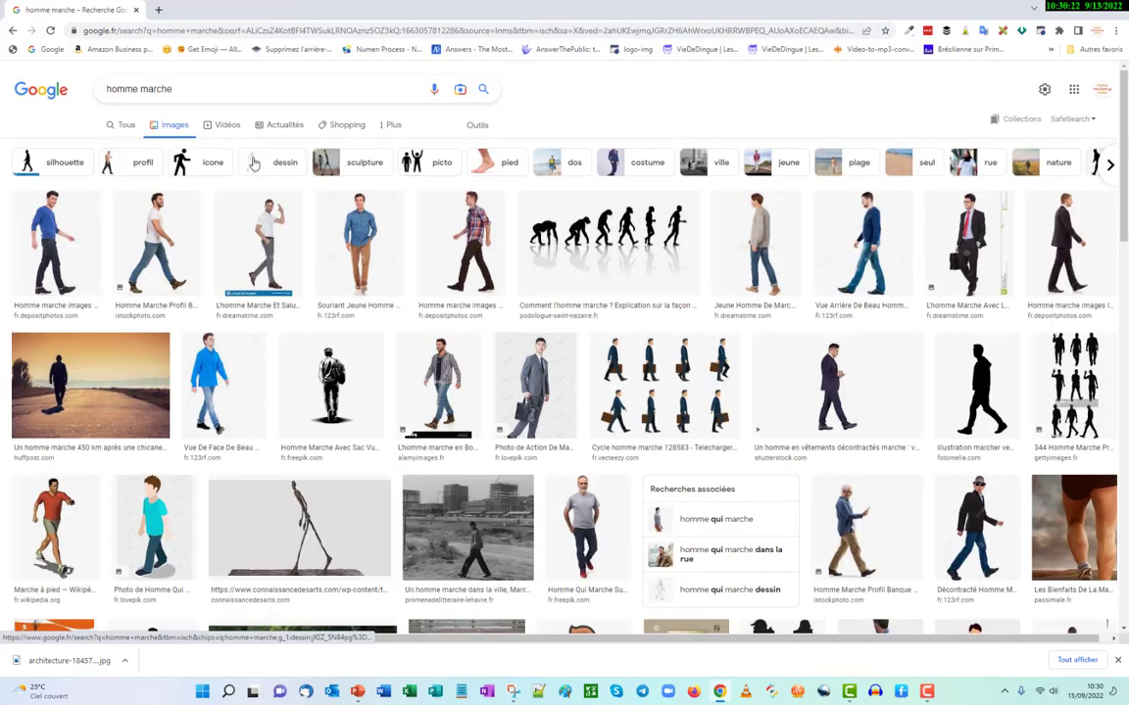
# Refine the search by adding 'caretoon' and preview the grey walking-animation result
pyautogui.click(187, 91)
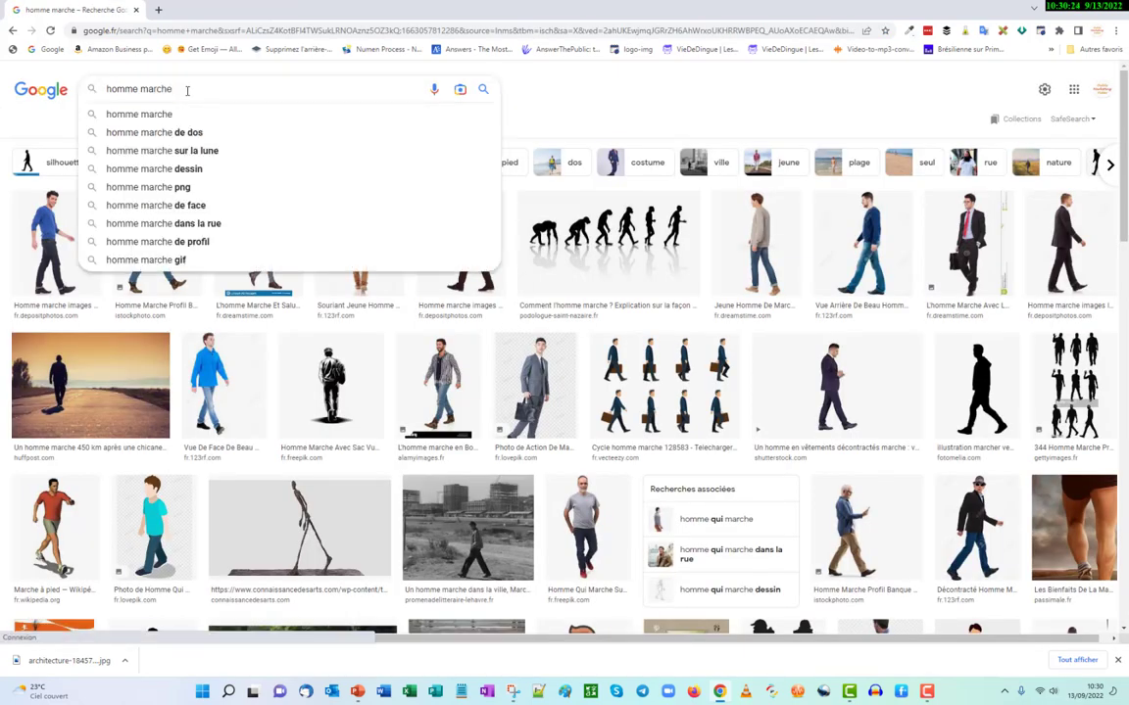
pyautogui.write('caretoon')
pyautogui.press('Return')
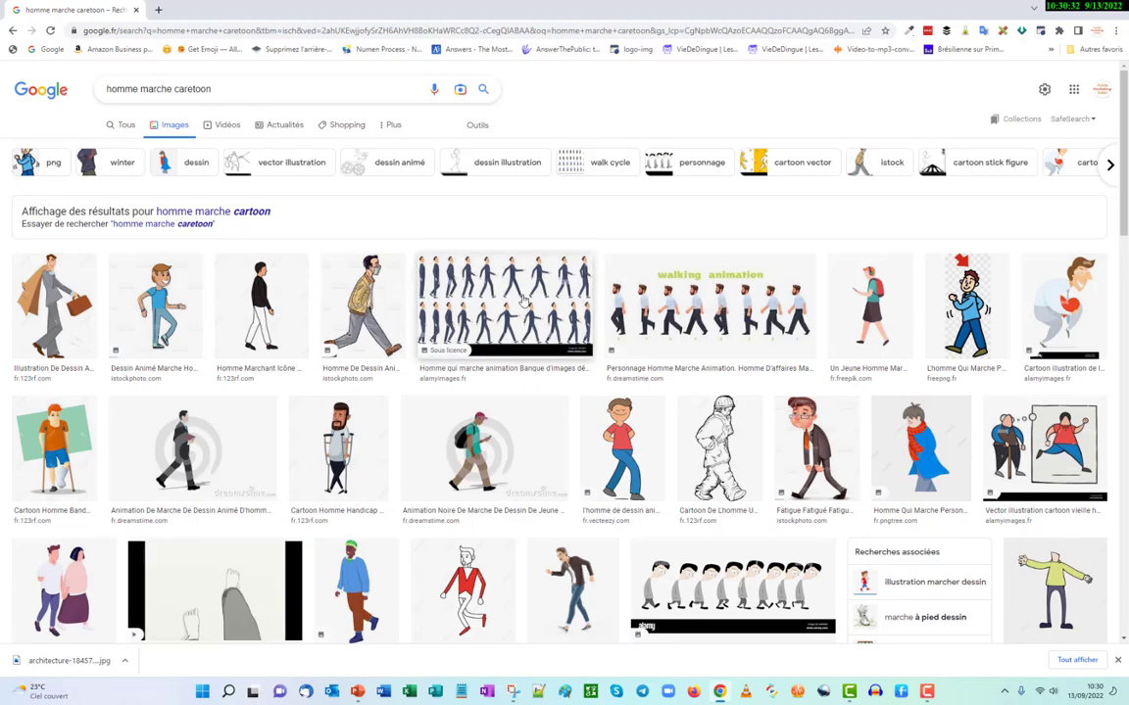
pyautogui.click(733, 586)
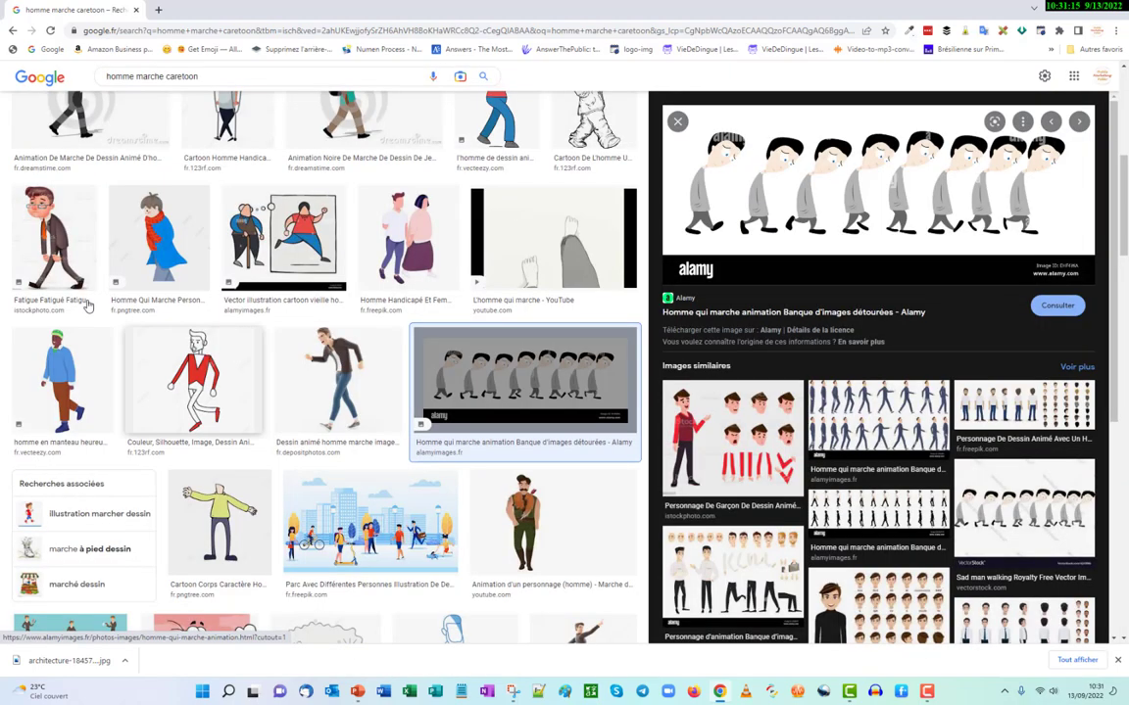
pyautogui.scroll(5, 88, 306)
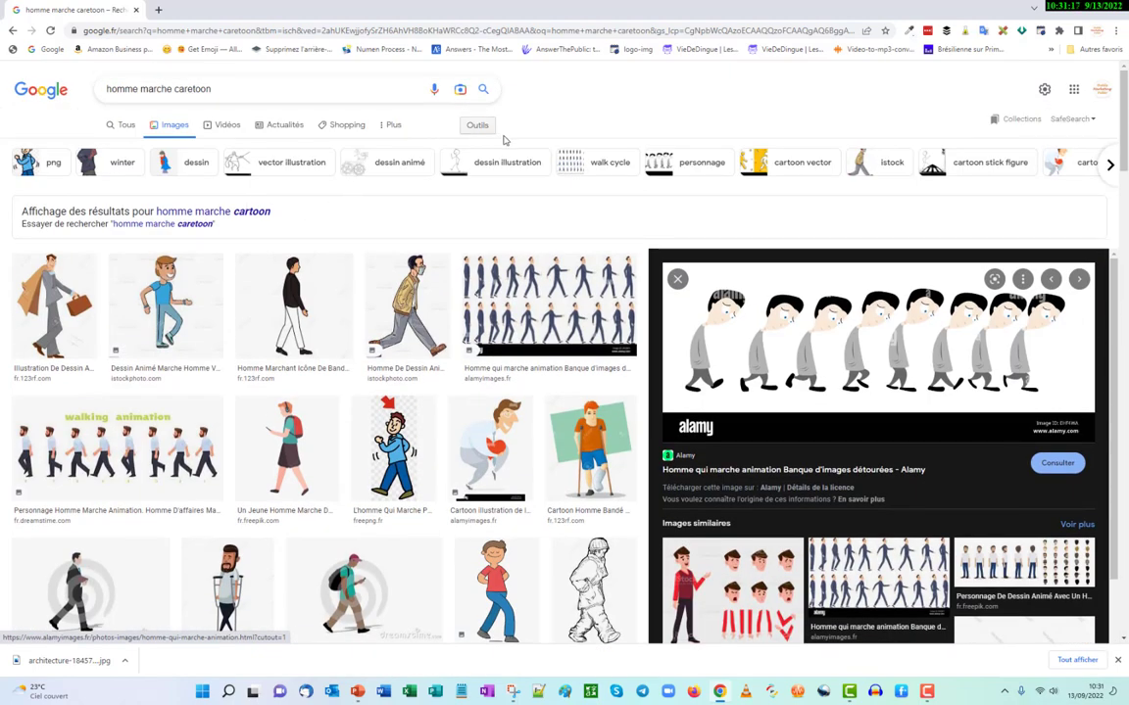
# Filter the image results to Creative Commons usage rights and eps vector images
pyautogui.click(475, 126)
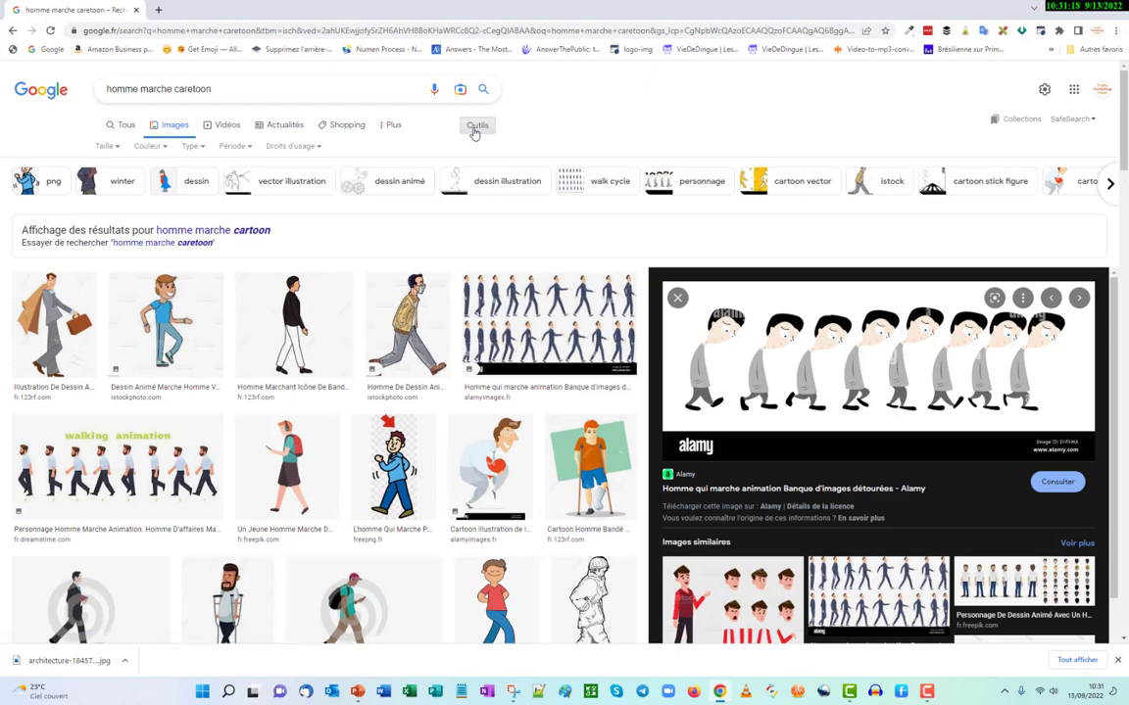
pyautogui.click(316, 149)
pyautogui.click(299, 186)
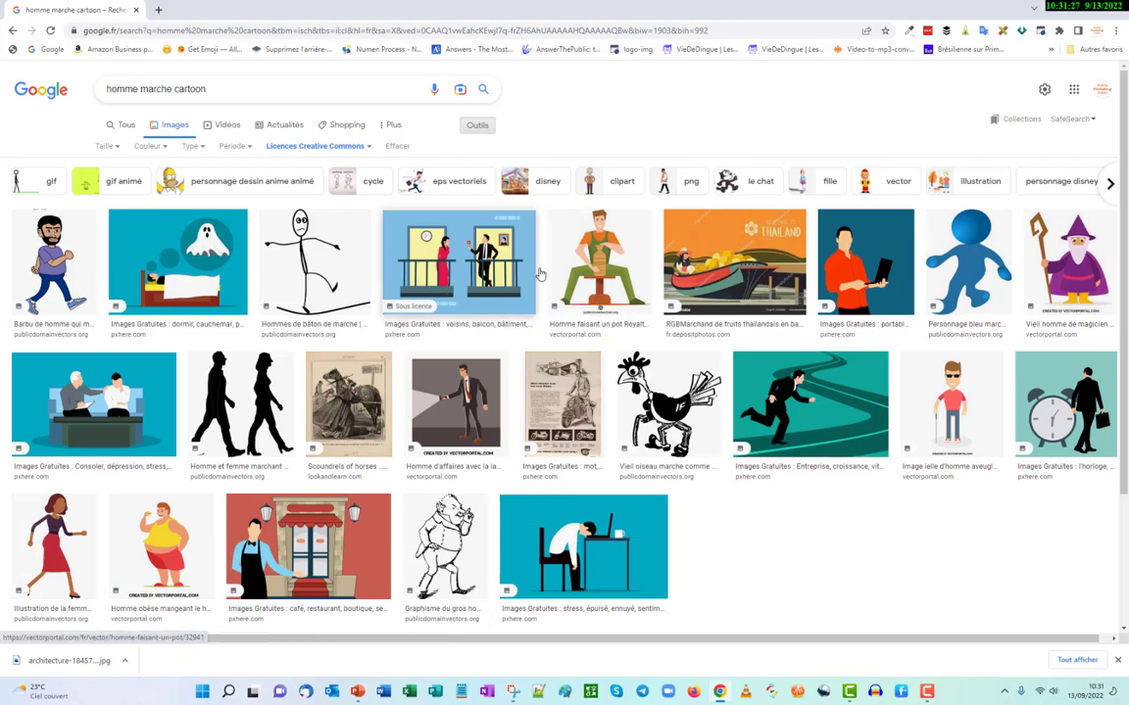
pyautogui.click(463, 186)
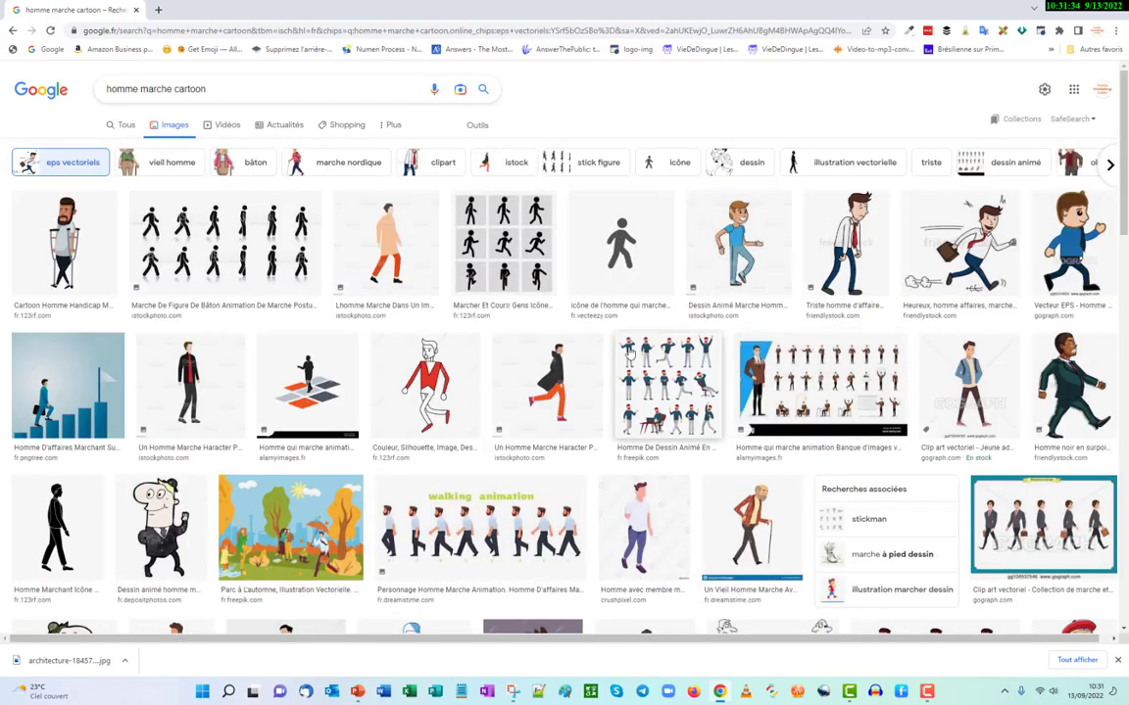
# Save the previewed walking-animation sheet to disk as a JPG
pyautogui.rightClick(497, 540)
pyautogui.click(498, 540)
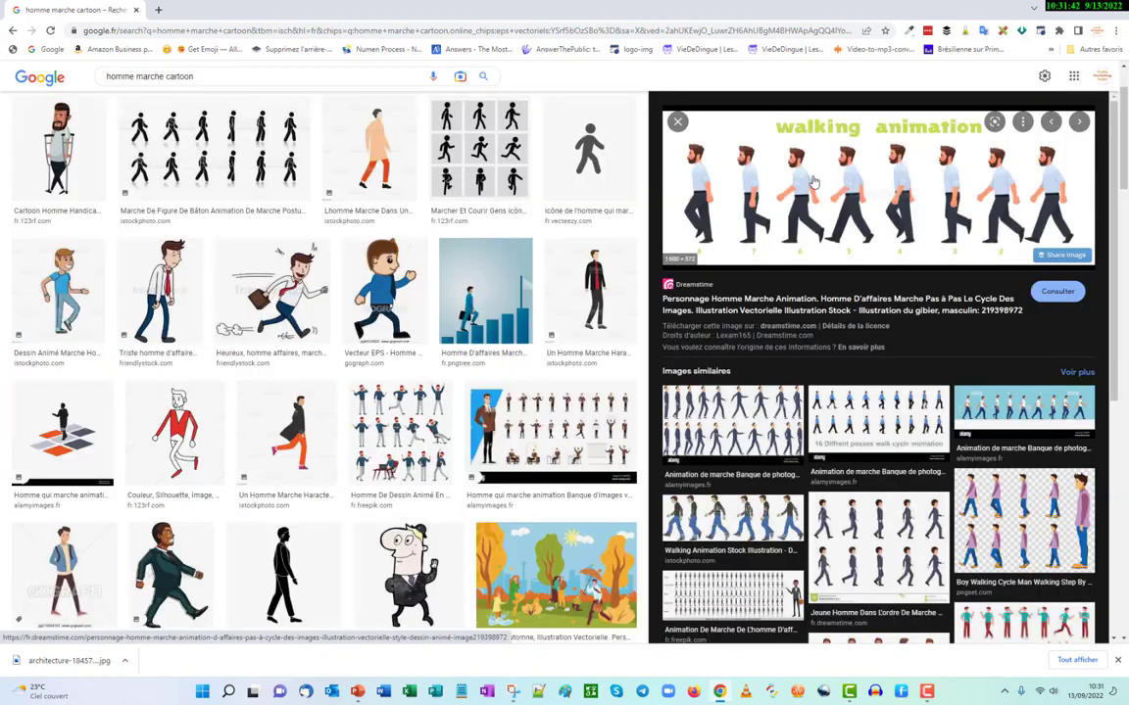
pyautogui.rightClick(813, 183)
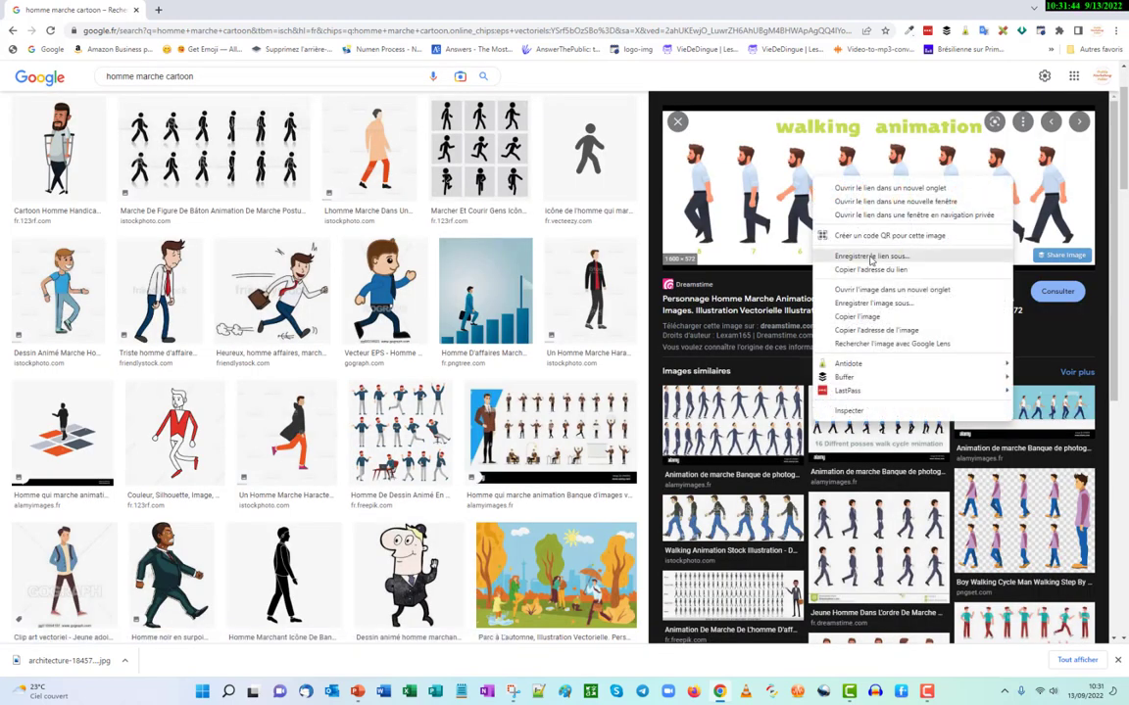
pyautogui.click(879, 304)
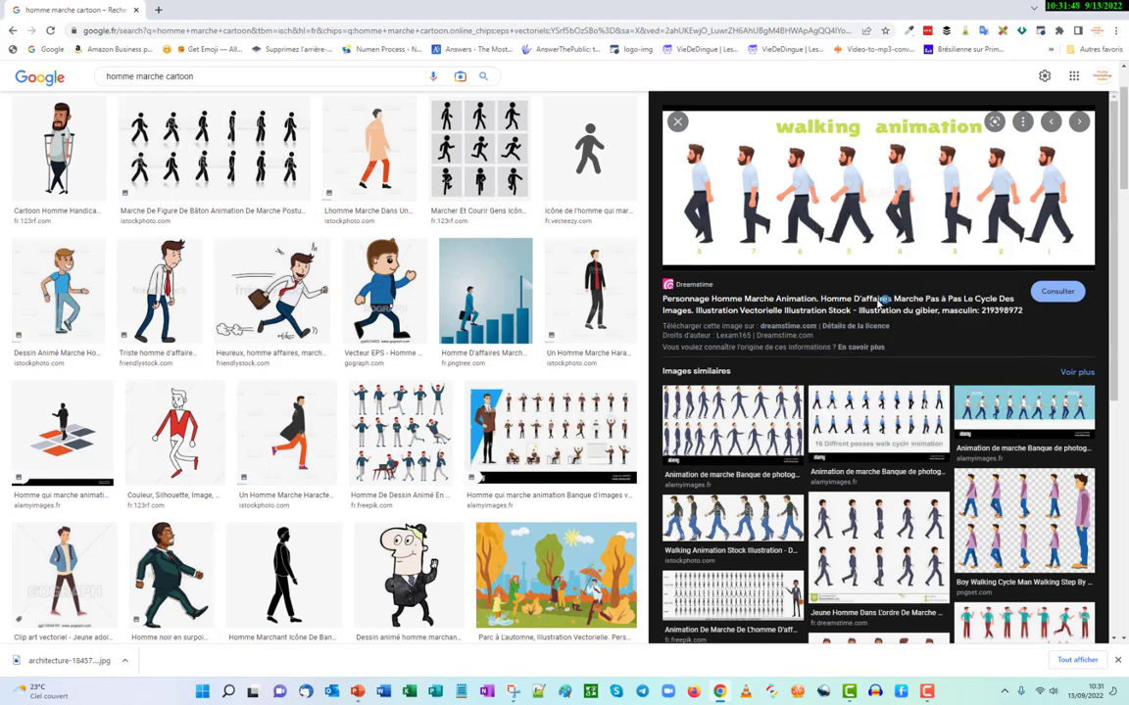
pyautogui.press('Return')
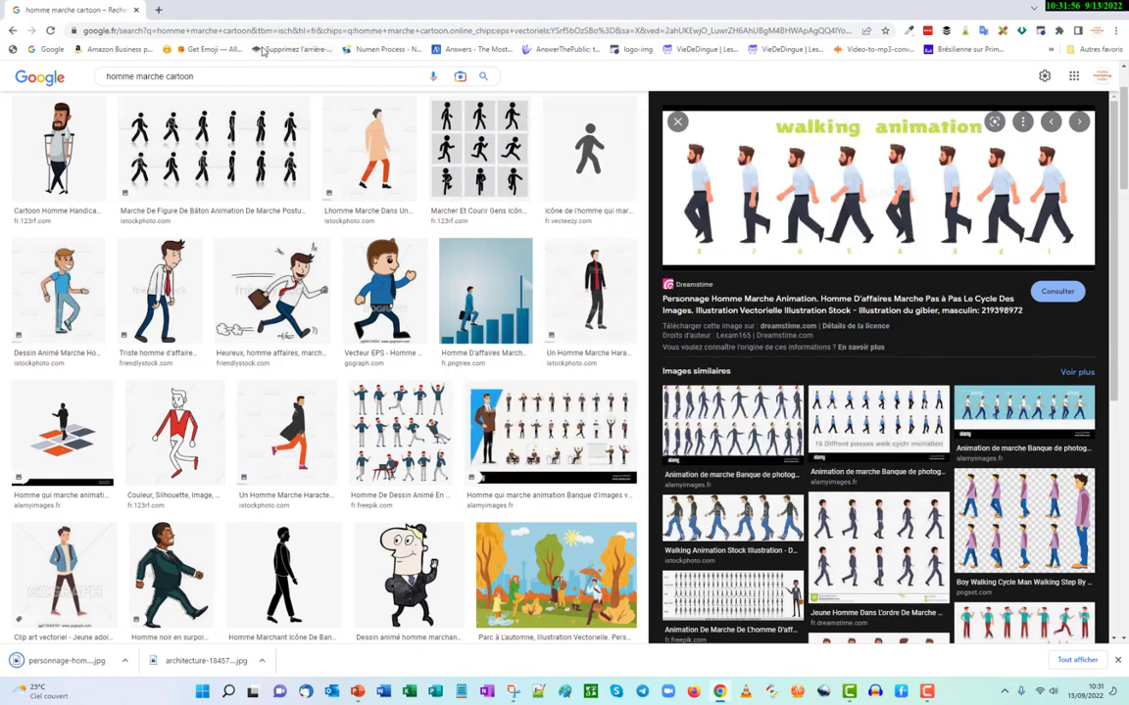
# Upload the saved personnage-homme image from Téléchargements to remove.bg to strip its background
pyautogui.click(283, 49)
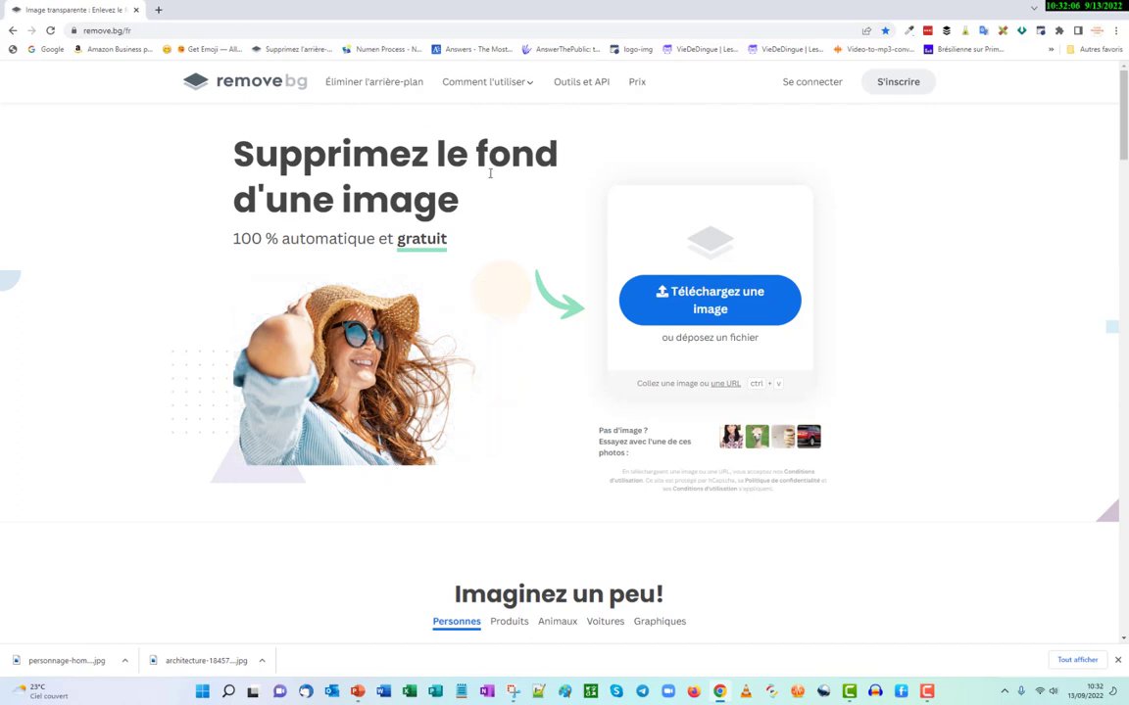
pyautogui.click(719, 299)
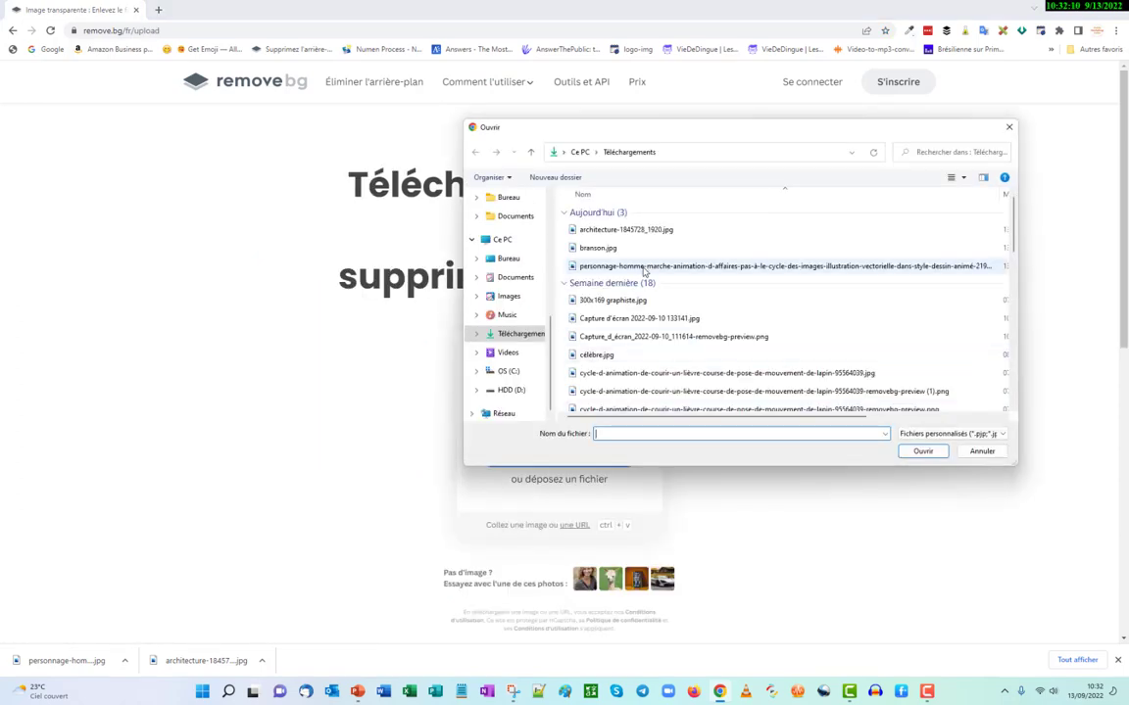
pyautogui.doubleClick(645, 267)
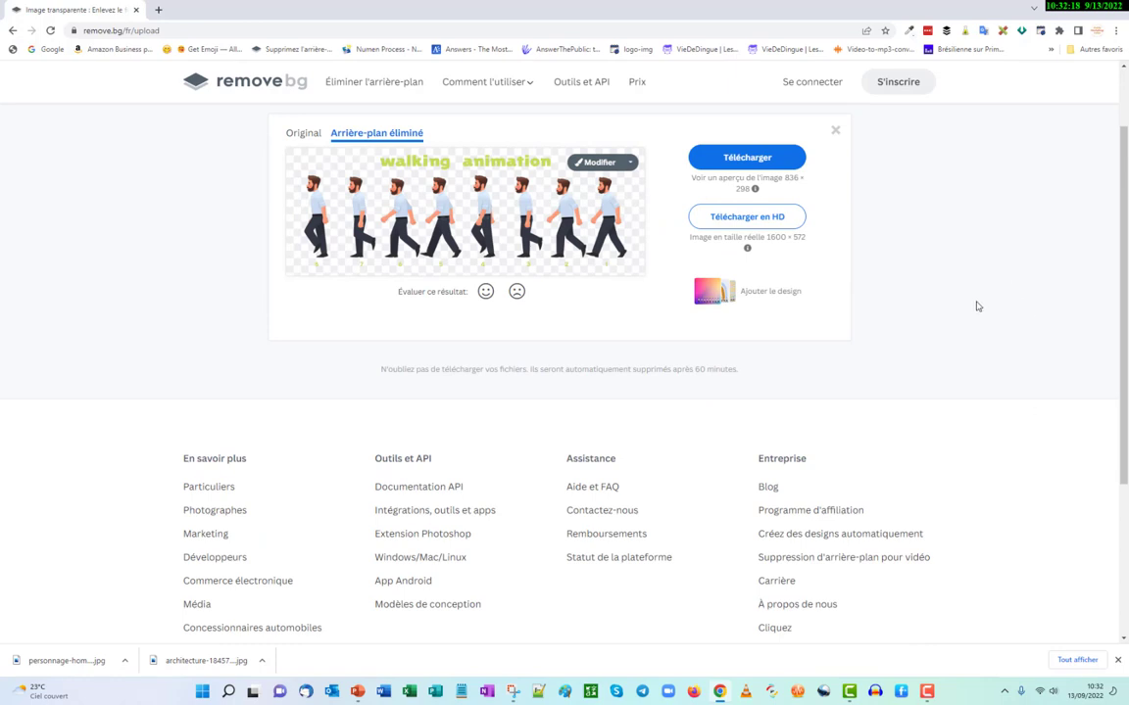
pyautogui.scroll(1, 336, 467)
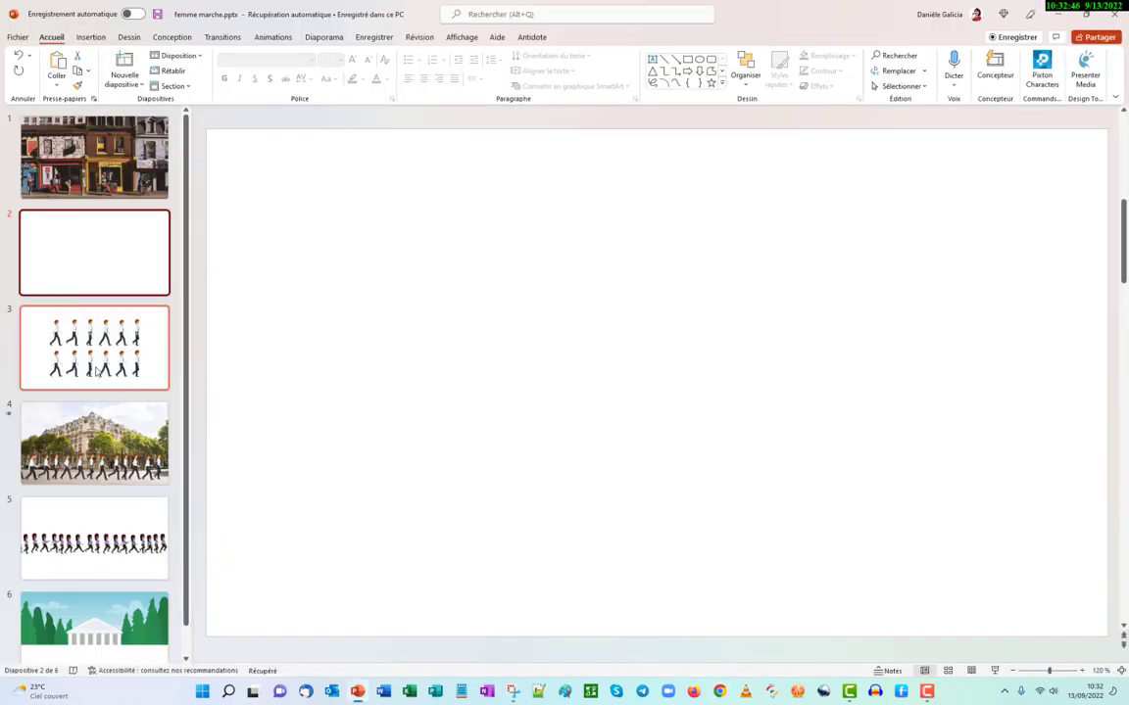
# Copy the walking-figures image and paste it onto the blank slide 2
pyautogui.click(88, 335)
pyautogui.click(779, 339)
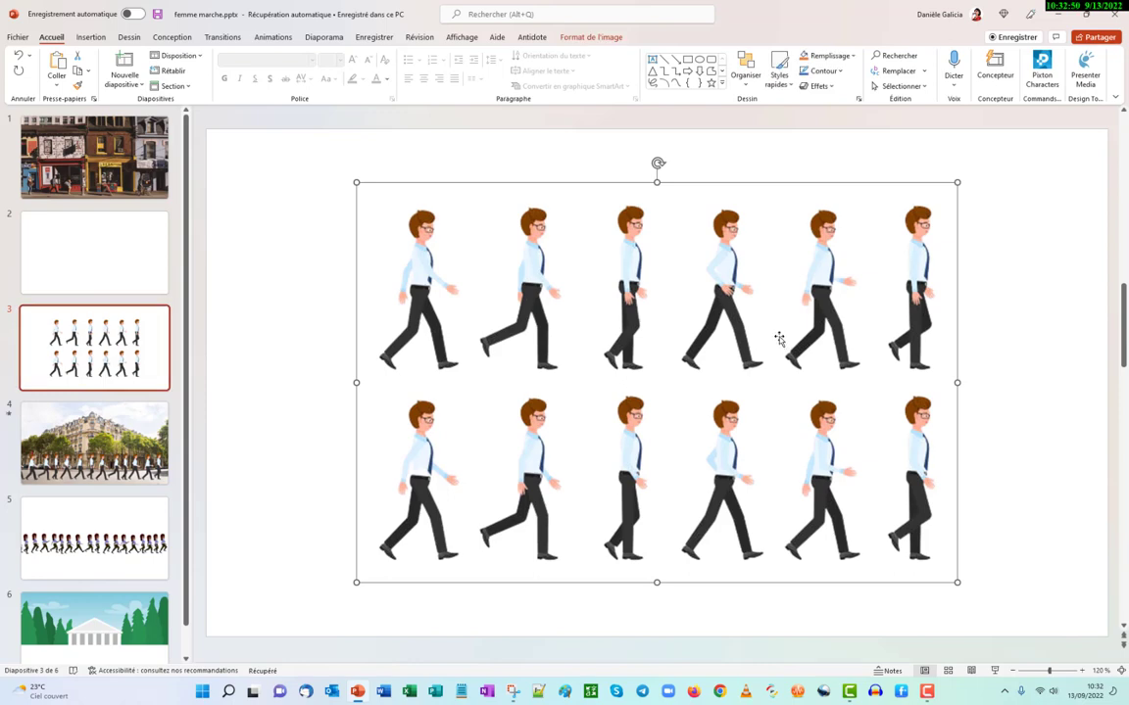
pyautogui.rightClick(779, 336)
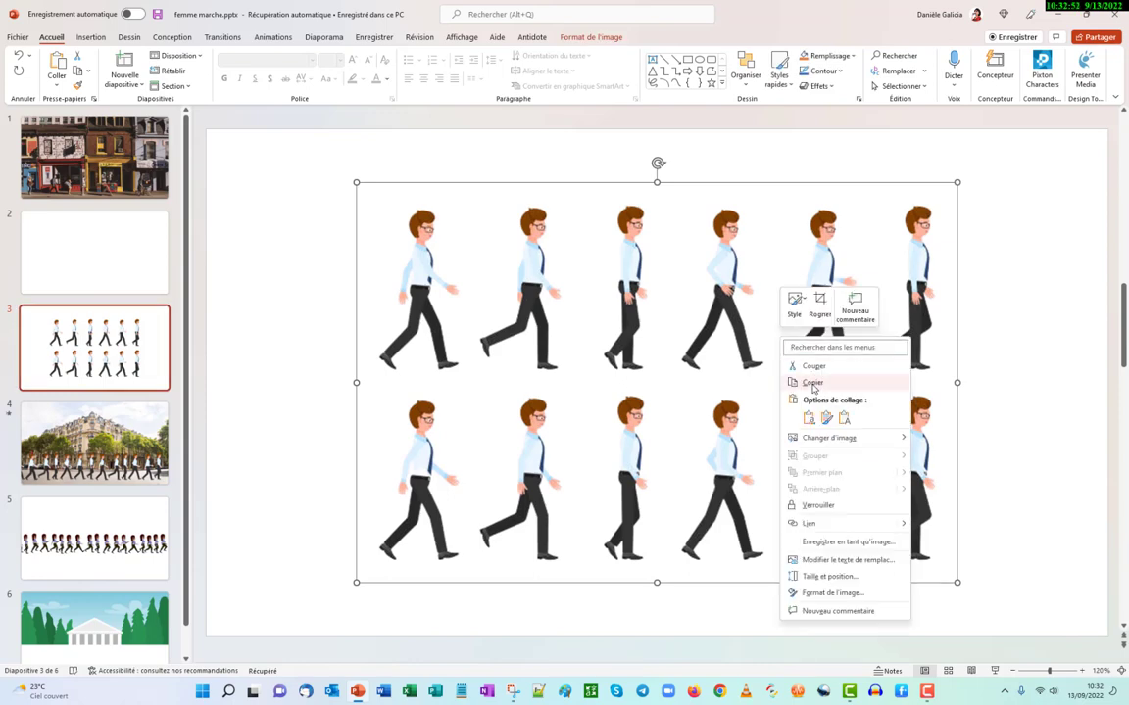
pyautogui.click(811, 383)
pyautogui.click(118, 253)
pyautogui.rightClick(478, 314)
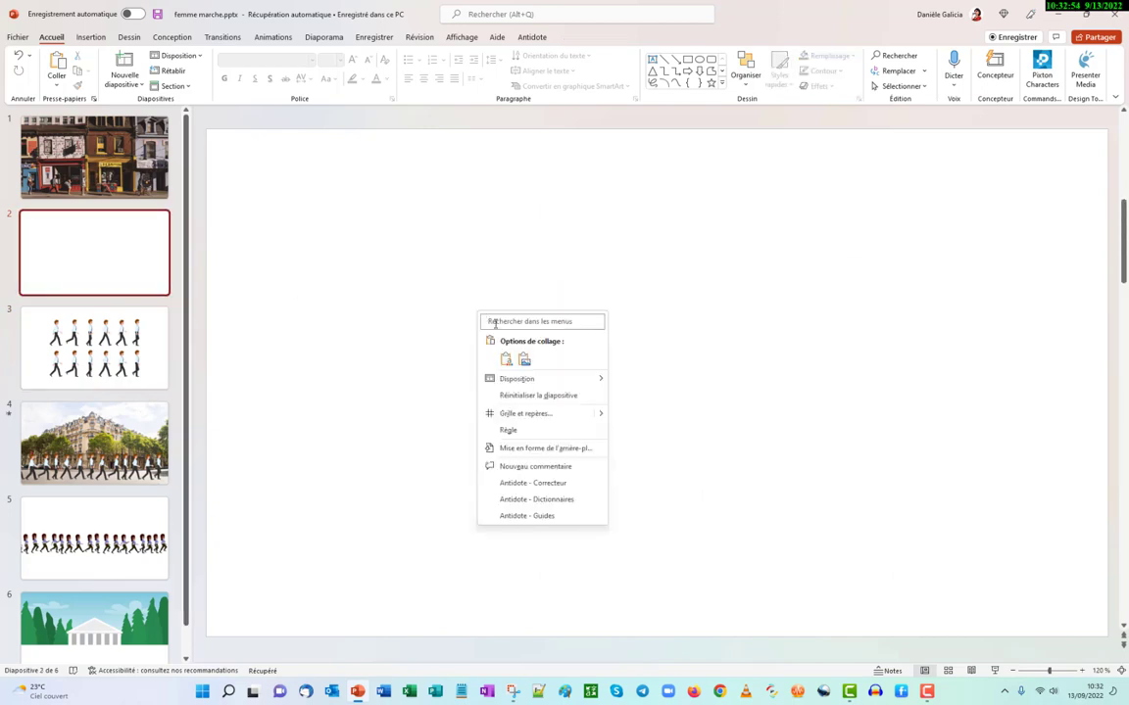
pyautogui.click(526, 363)
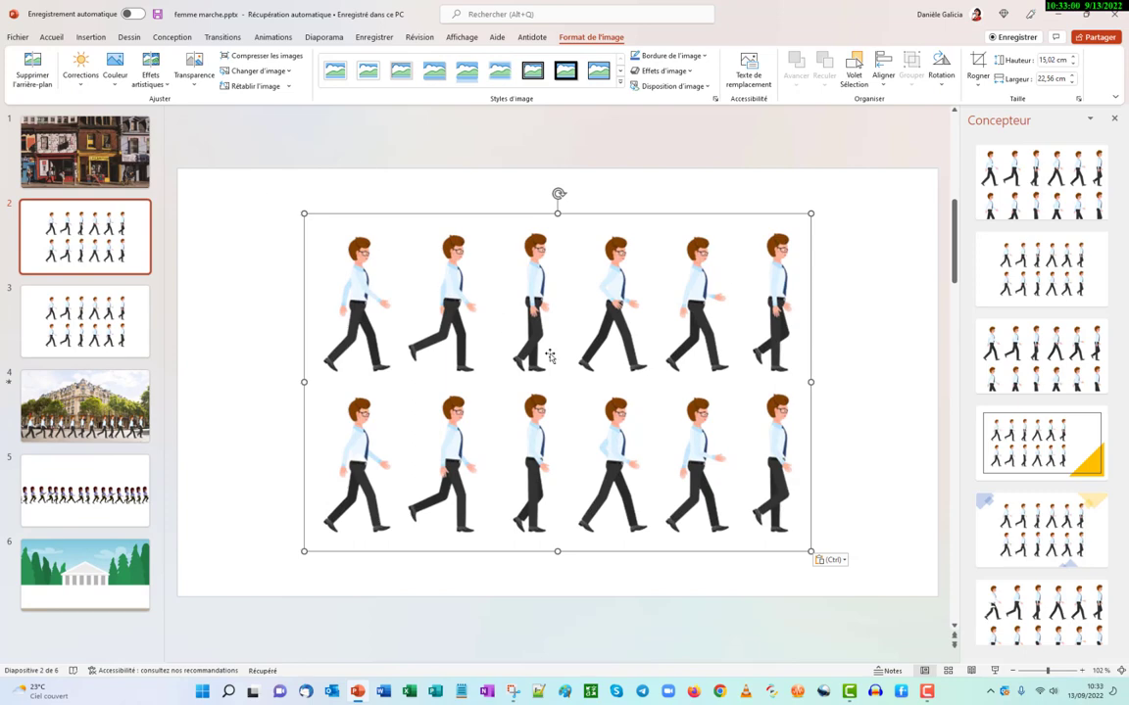
pyautogui.press('Escape')
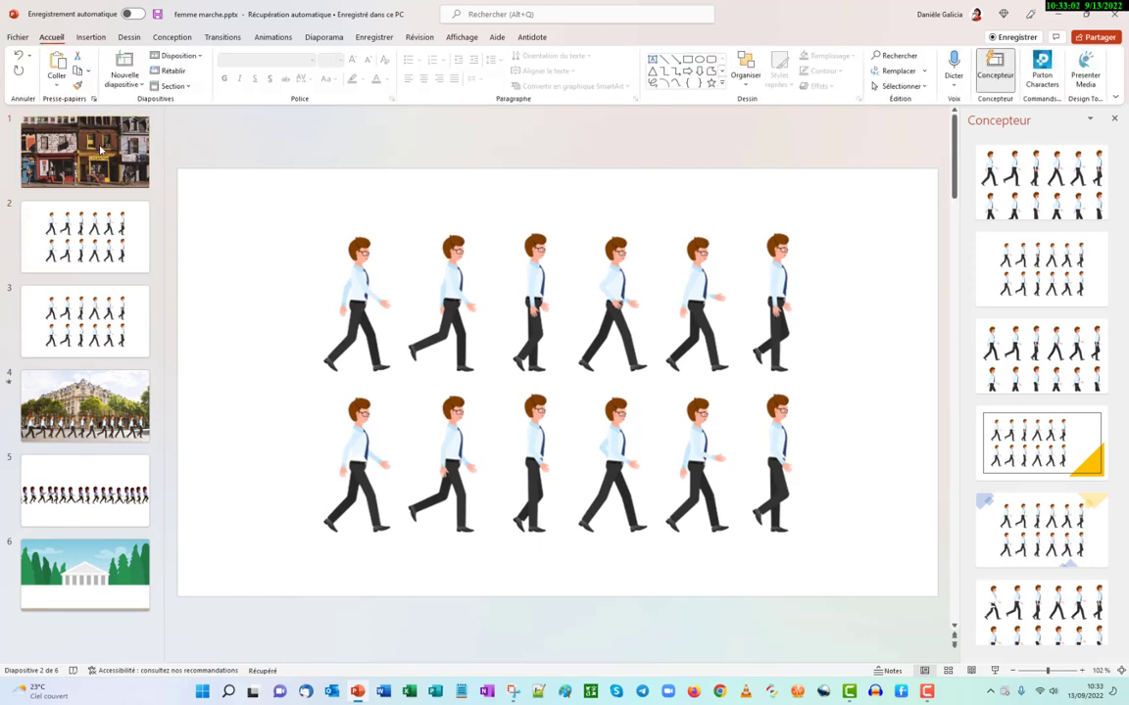
# Remove the figures pasted onto the street-photo slide, then select slide 2's walking-figures sheet
pyautogui.click(85, 152)
pyautogui.rightClick(495, 291)
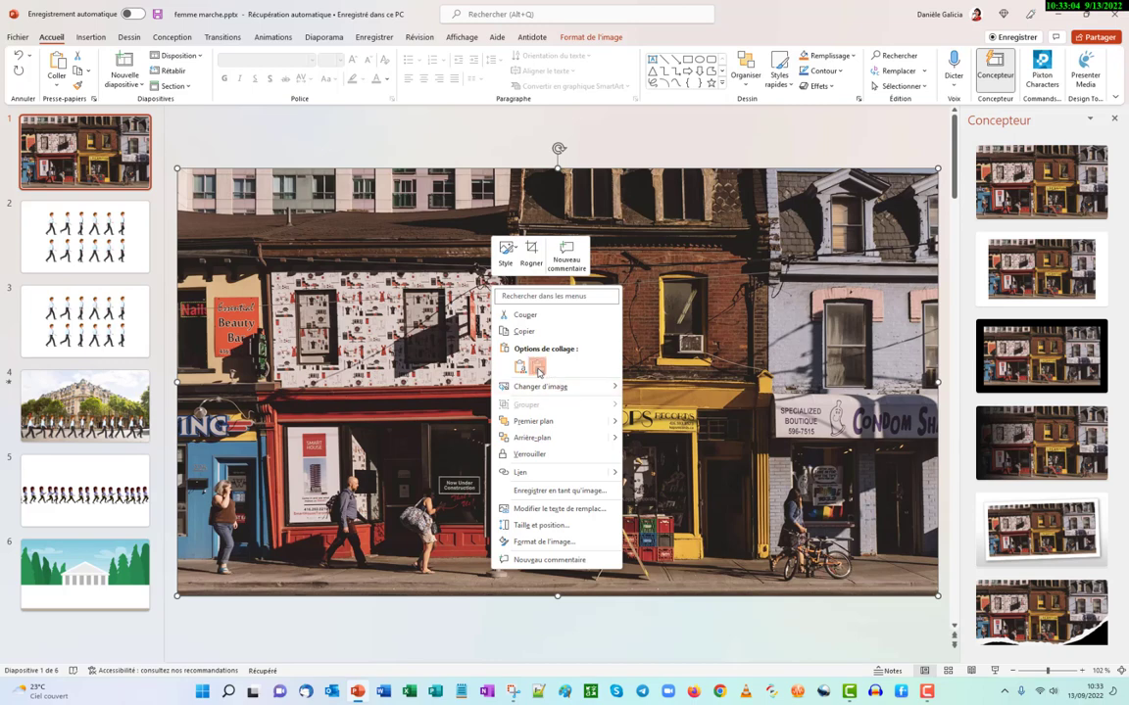
pyautogui.hotkey('ctrl', 'v')
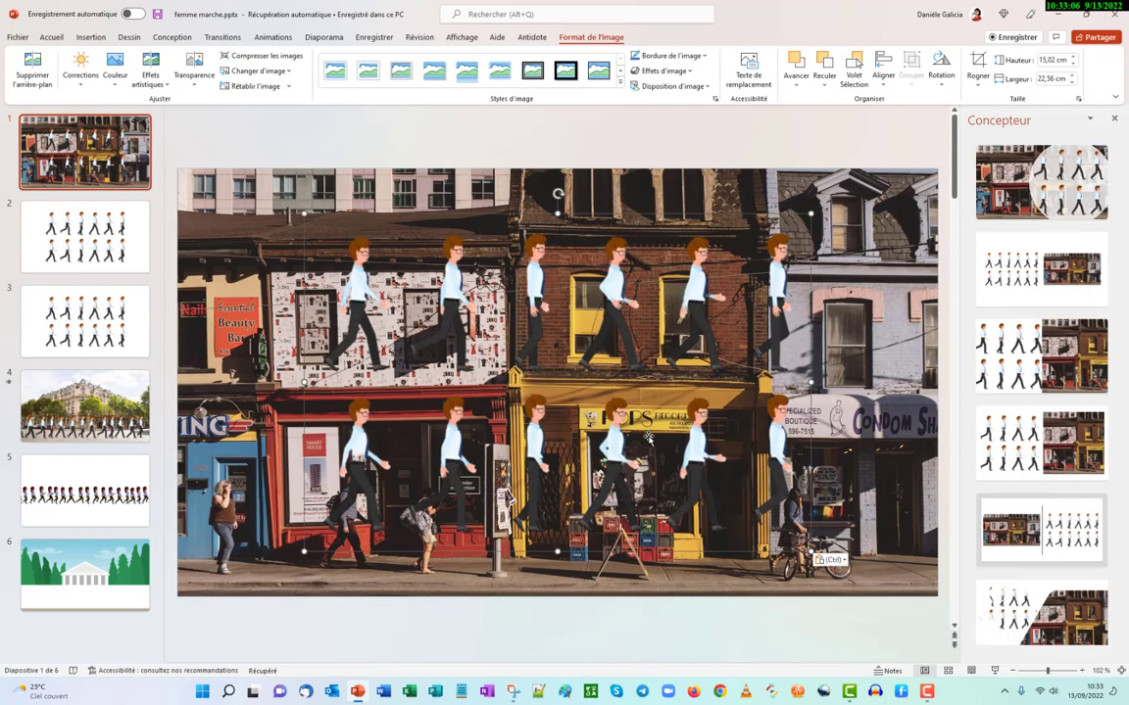
pyautogui.press('Delete')
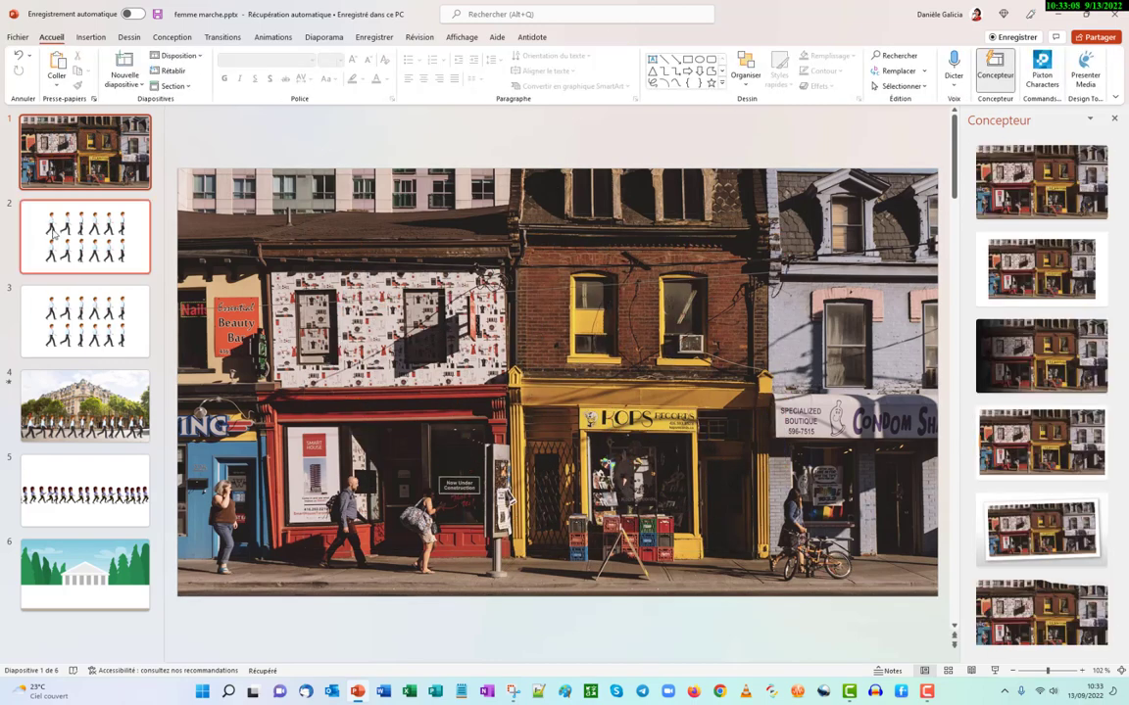
pyautogui.click(69, 237)
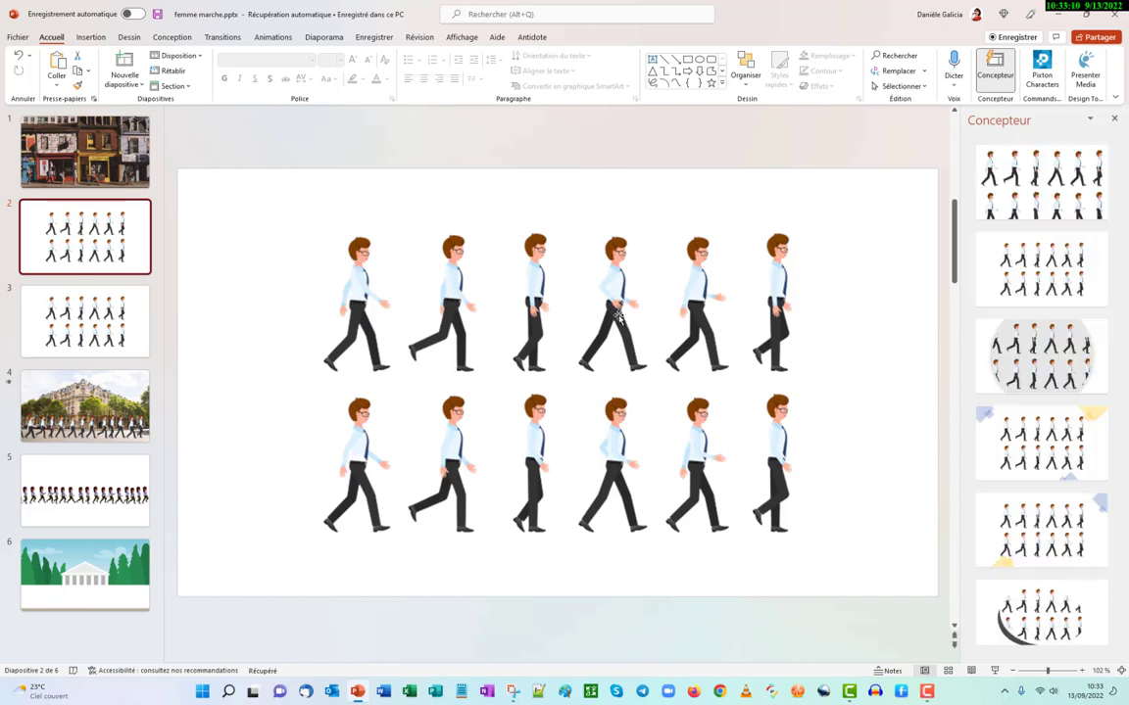
pyautogui.click(565, 244)
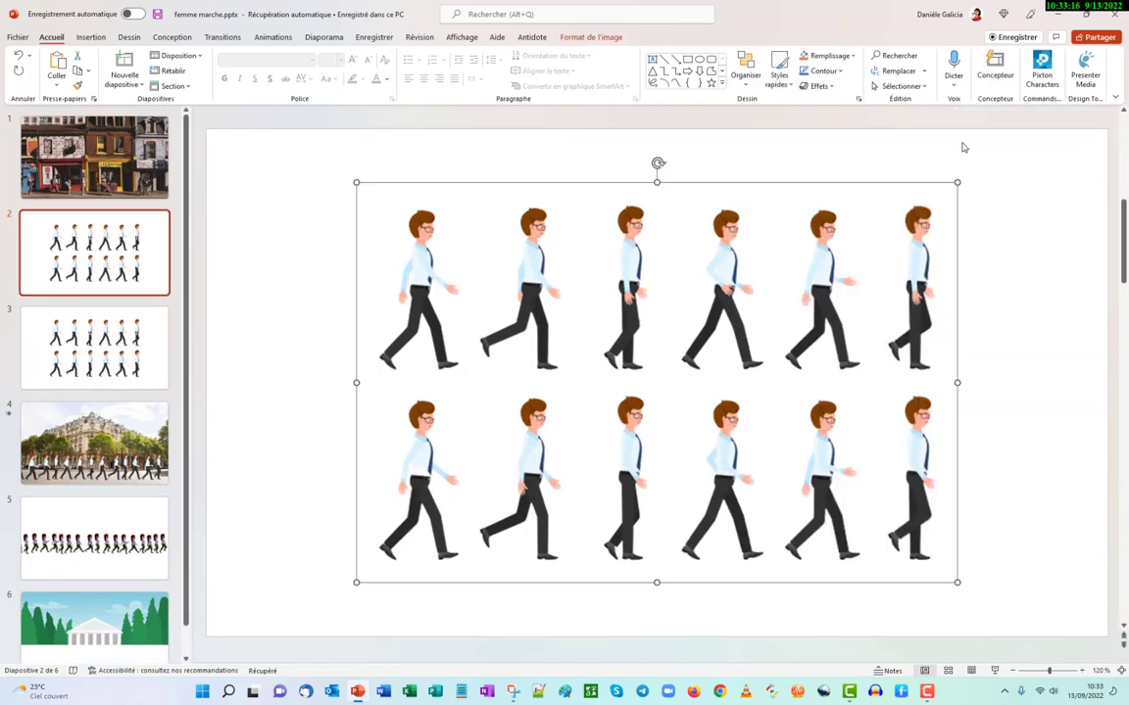
# Crop the walking-figures sheet to just the first pose and move it lower left on slide 2
pyautogui.click(589, 37)
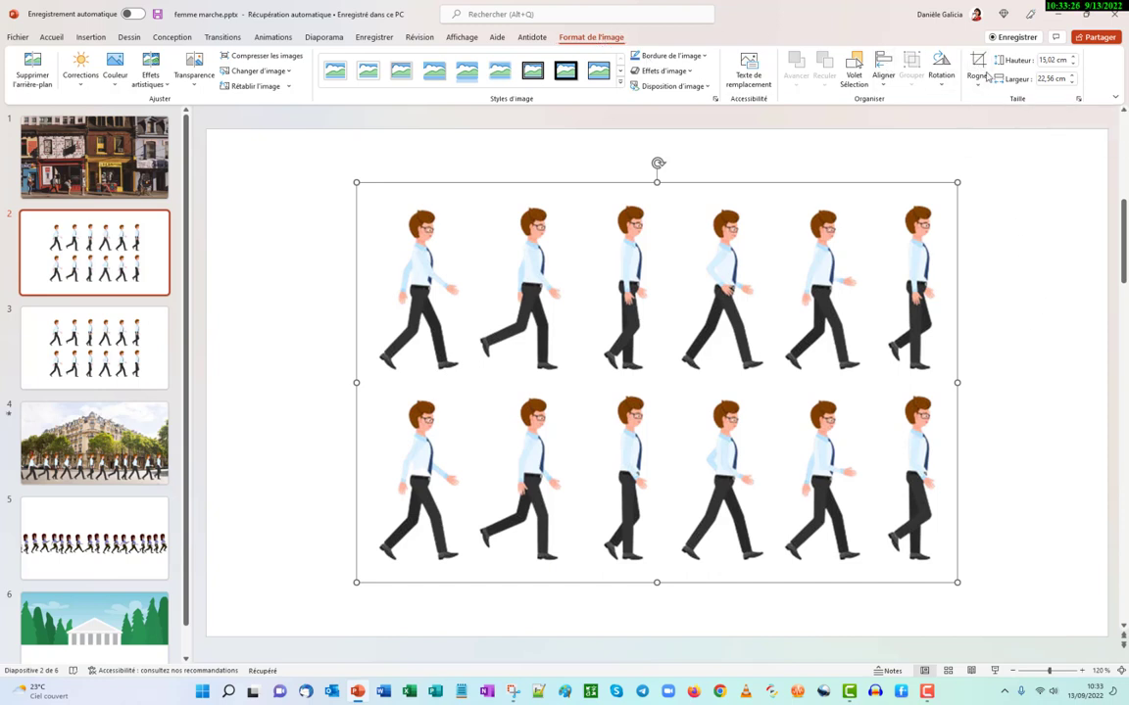
pyautogui.click(977, 67)
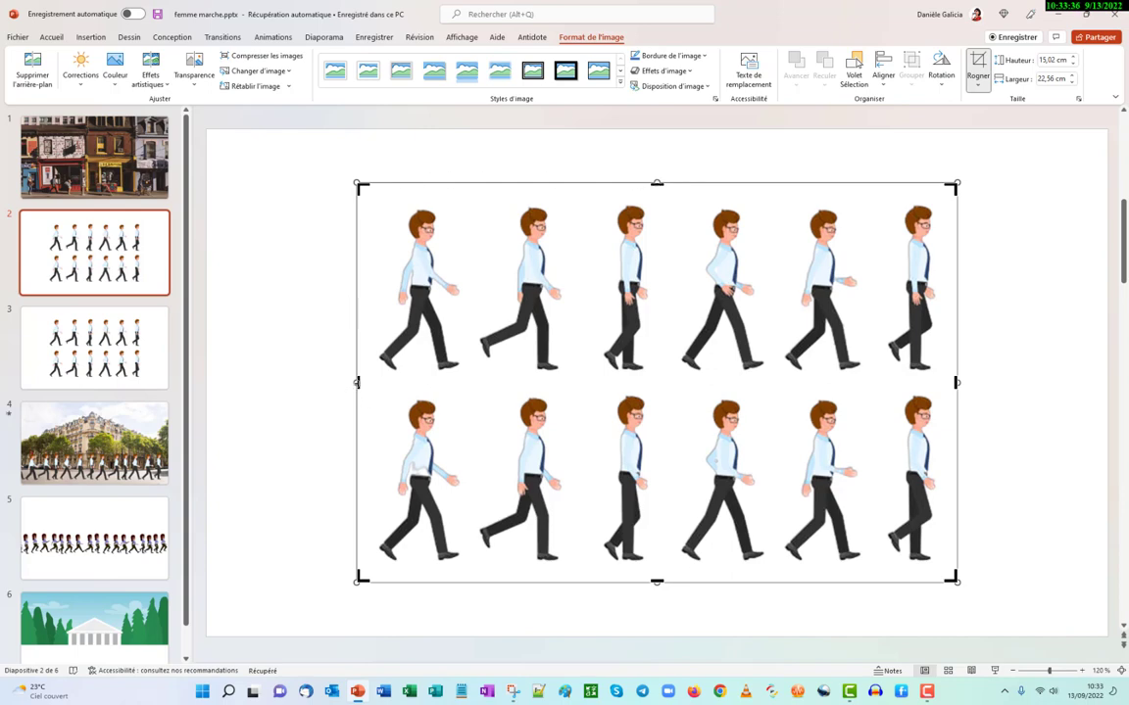
pyautogui.moveTo(356, 383); pyautogui.dragTo(371, 384)
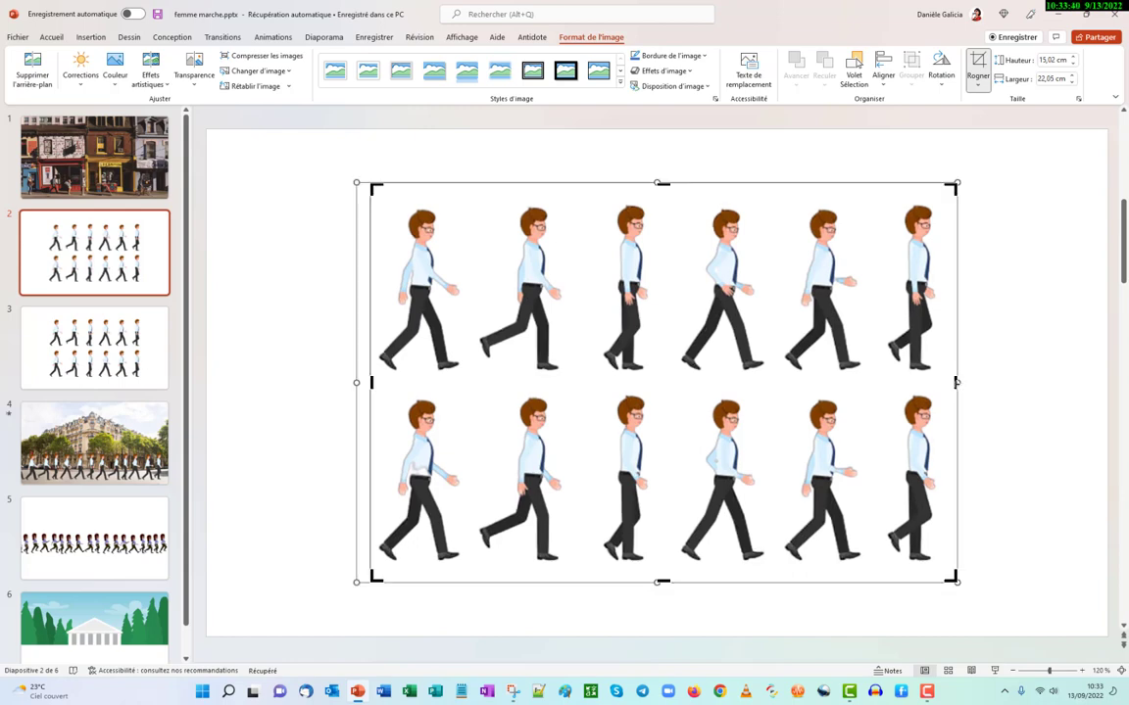
pyautogui.moveTo(929, 383); pyautogui.dragTo(473, 353)
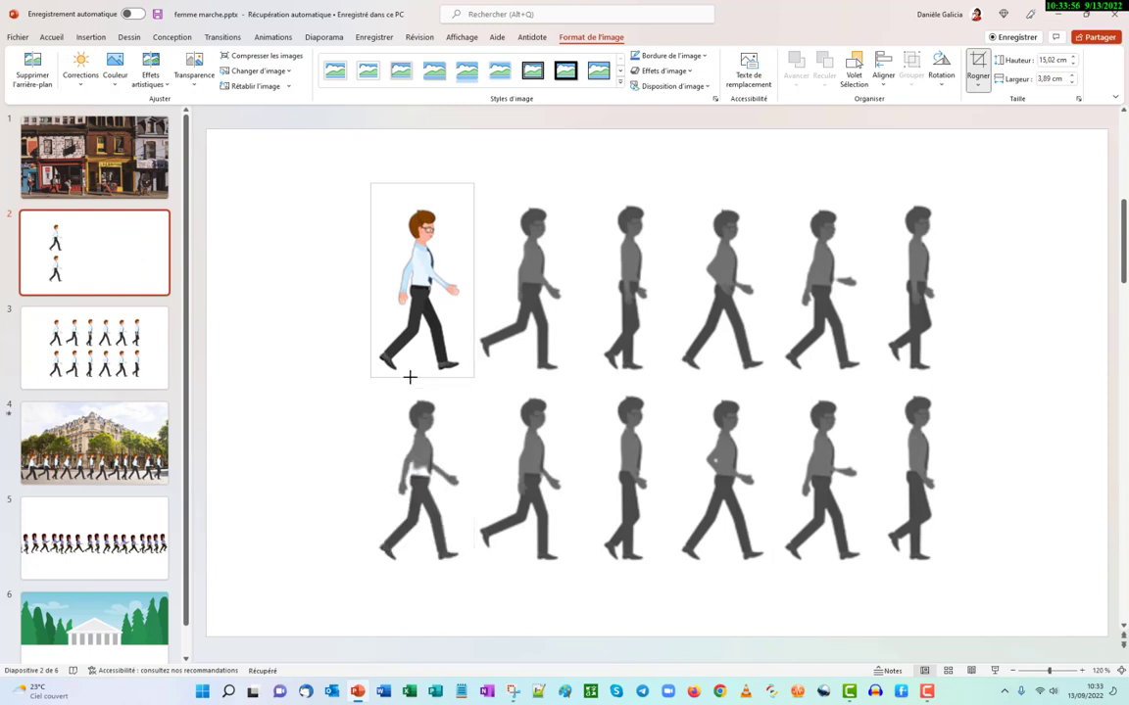
pyautogui.moveTo(410, 389); pyautogui.dragTo(410, 382)
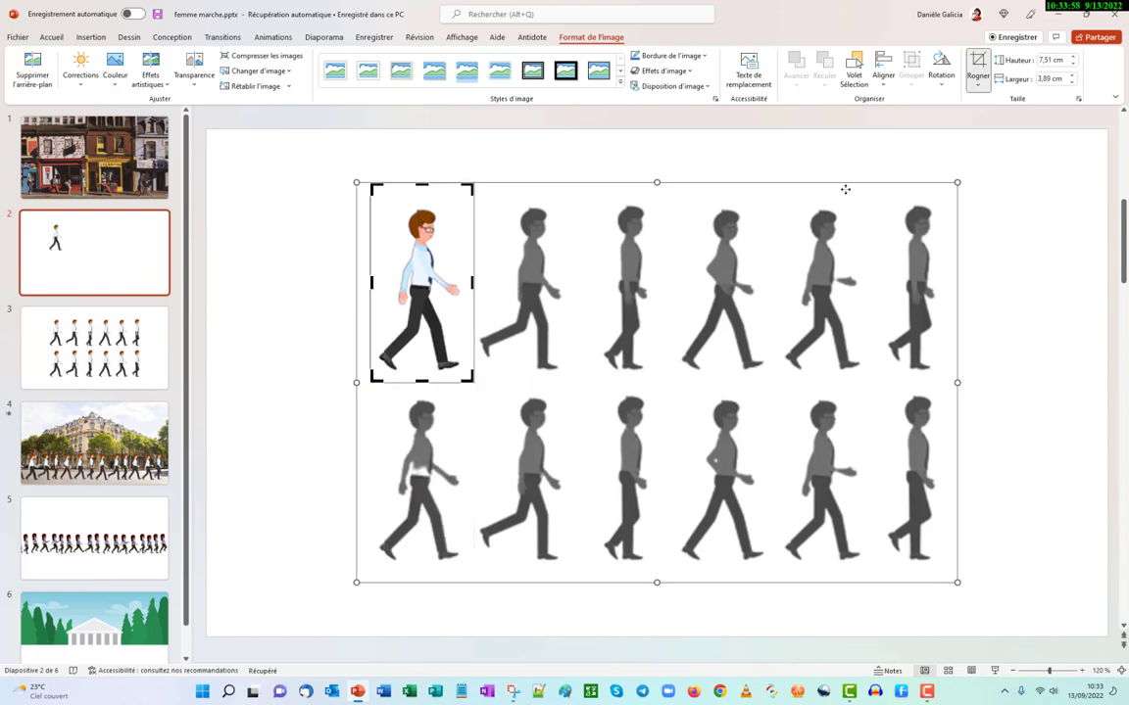
pyautogui.click(979, 66)
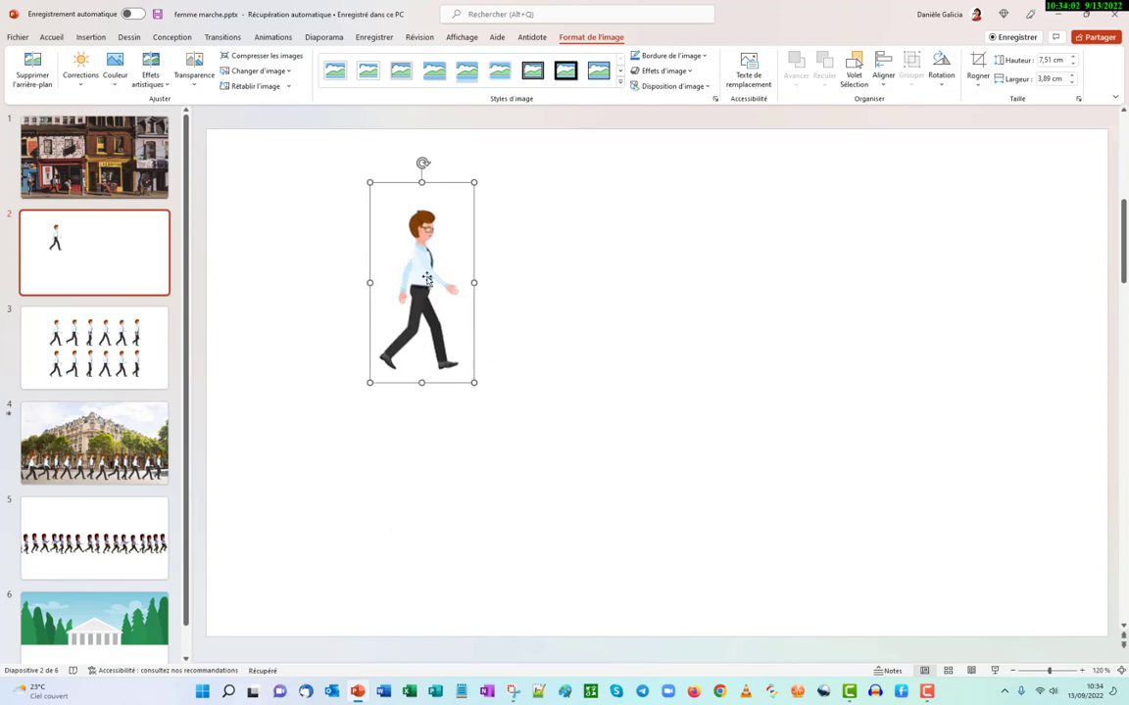
pyautogui.moveTo(426, 278); pyautogui.dragTo(320, 362)
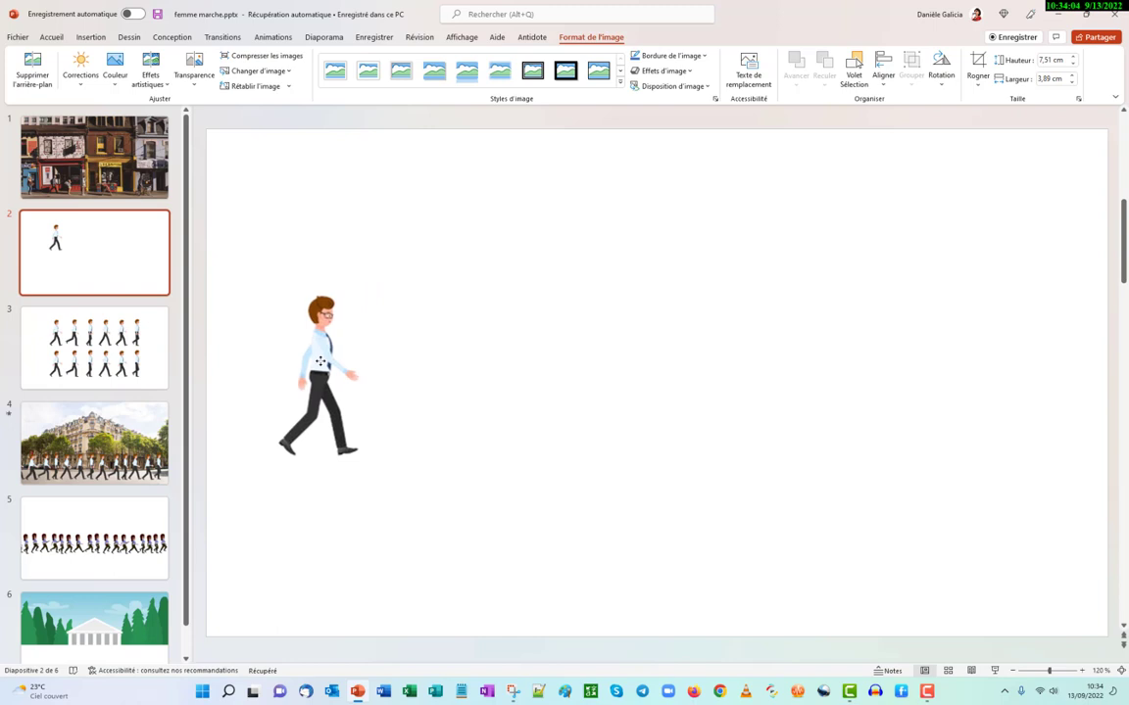
pyautogui.click(508, 305)
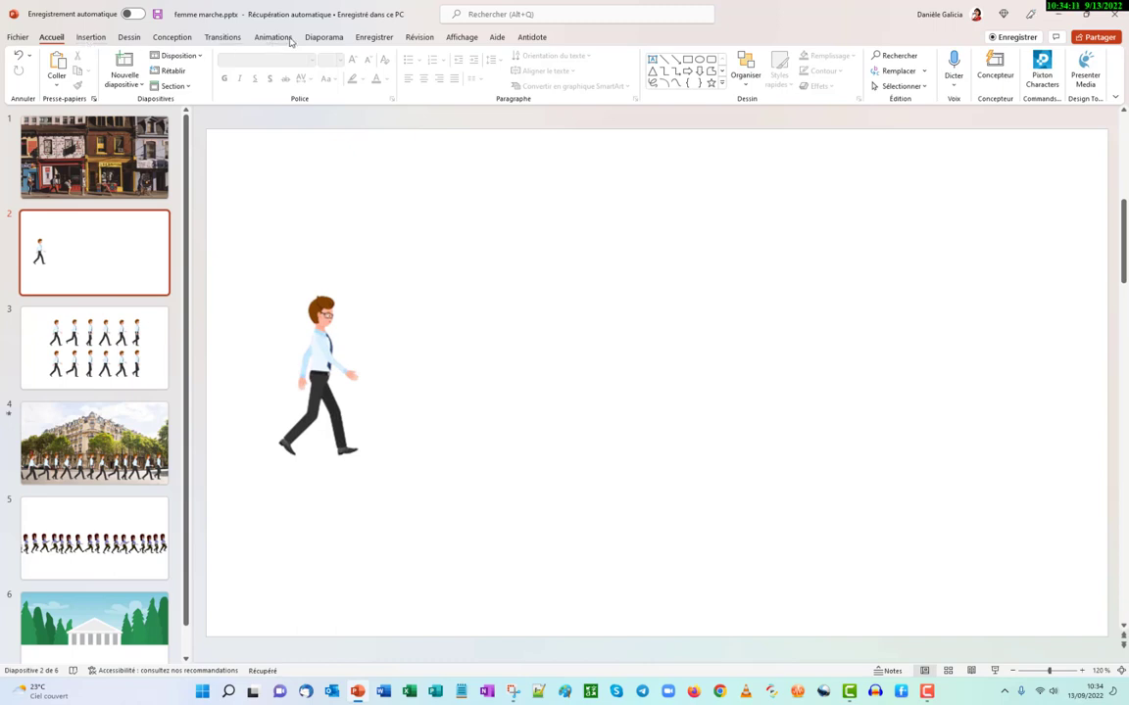
# Turn on Repères guides and rest the figure's feet on the horizontal guide
pyautogui.click(455, 39)
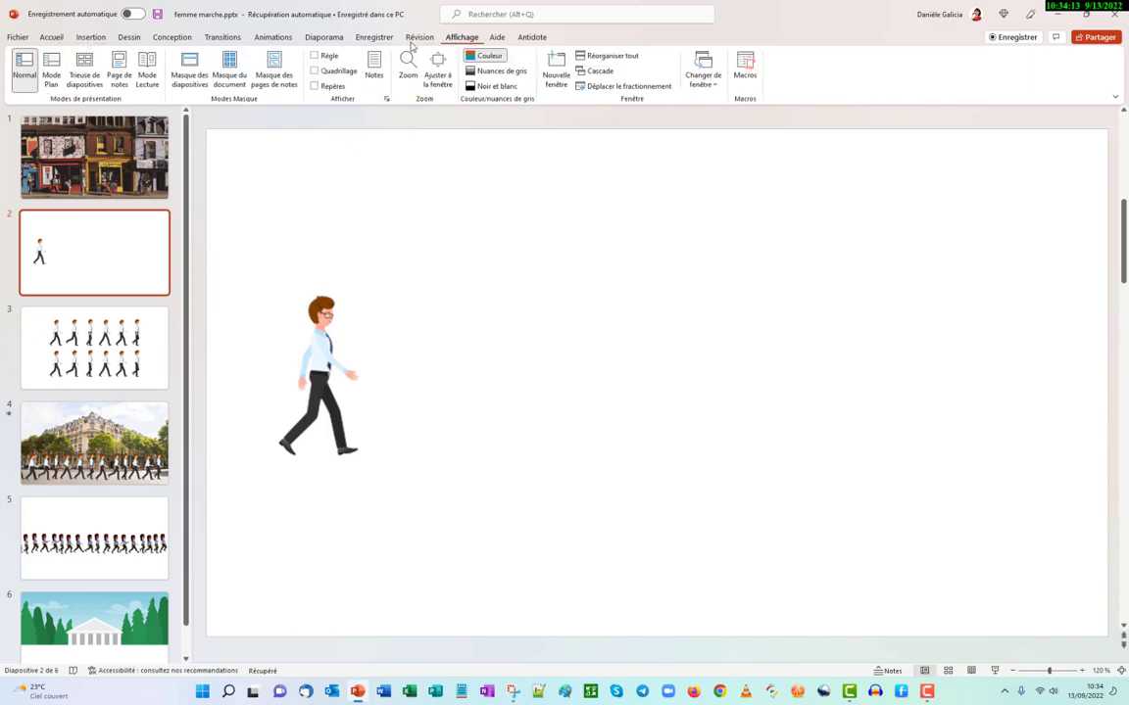
pyautogui.click(314, 86)
pyautogui.moveTo(321, 355); pyautogui.dragTo(320, 279)
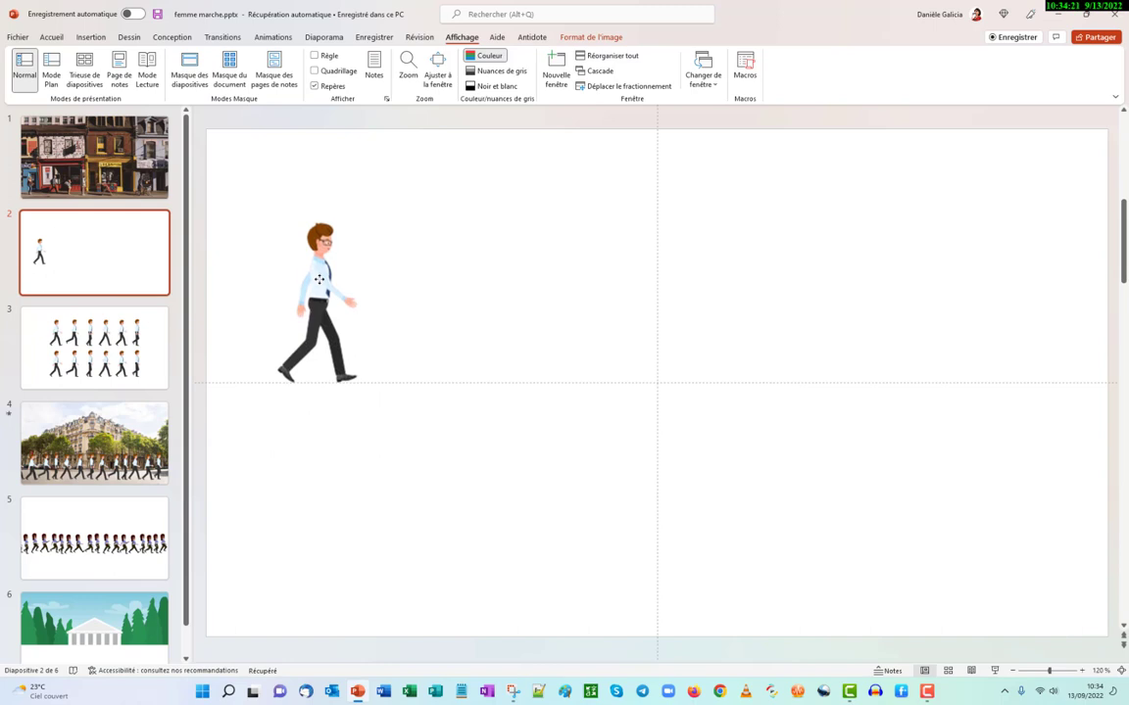
pyautogui.click(505, 478)
# Select the walking figure again and begin dragging a copy to its right
pyautogui.click(329, 291)
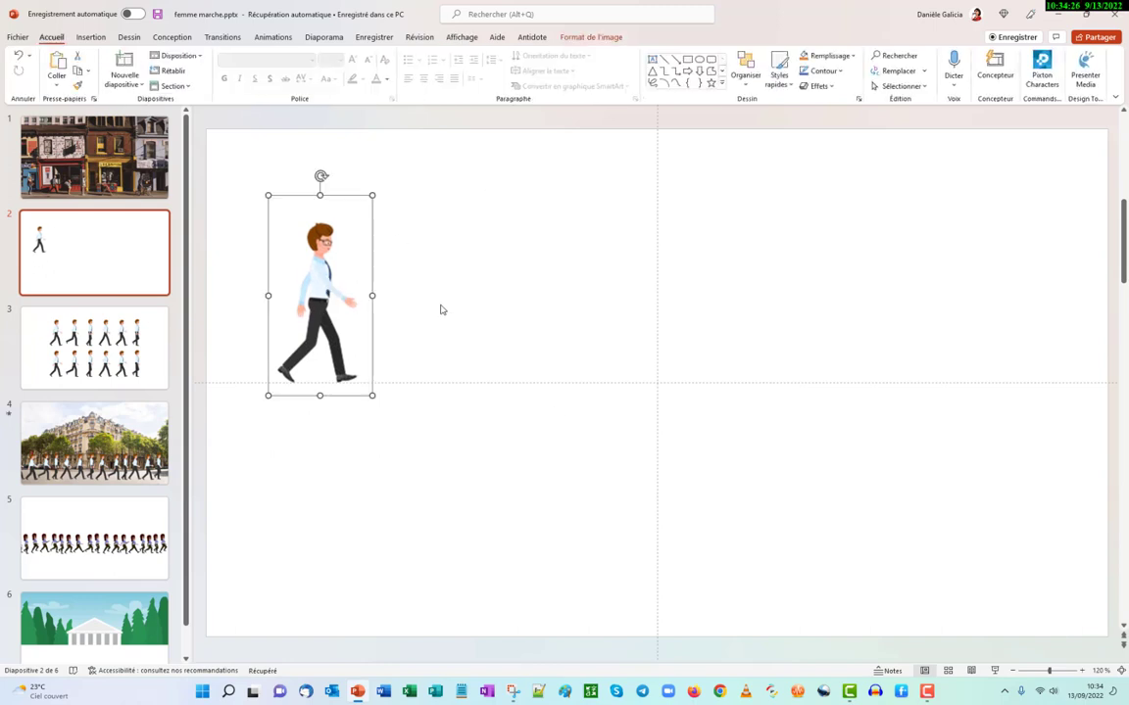
pyautogui.click(589, 39)
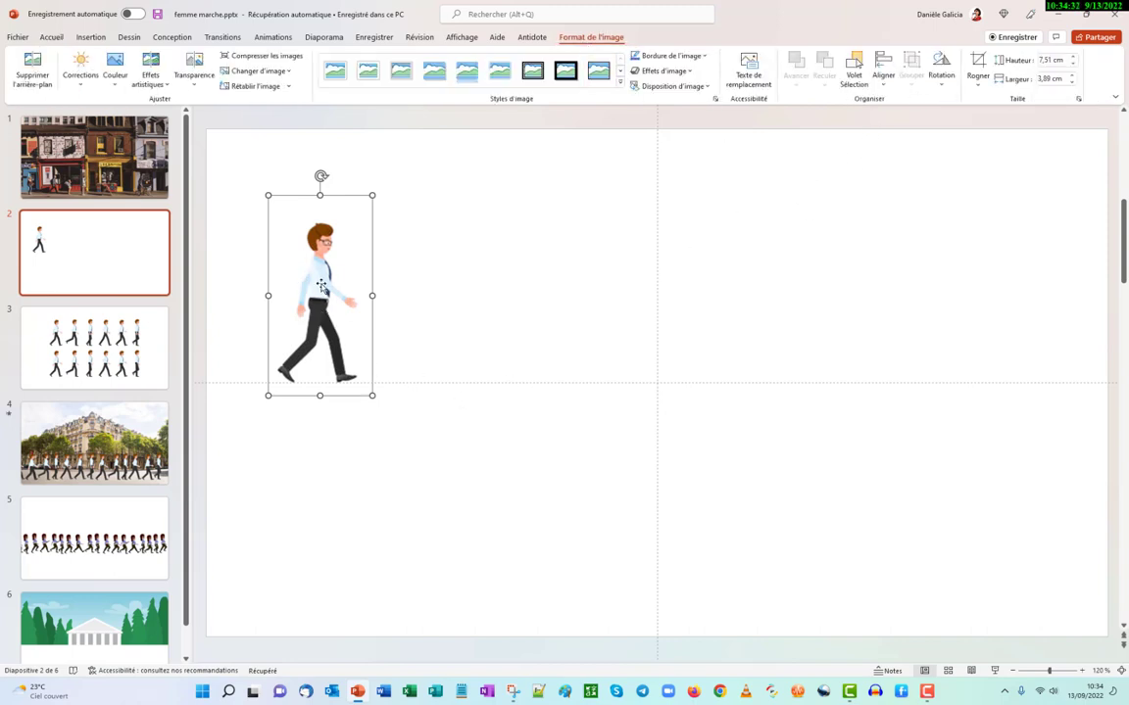
pyautogui.moveTo(322, 285); pyautogui.dragTo(401, 282)
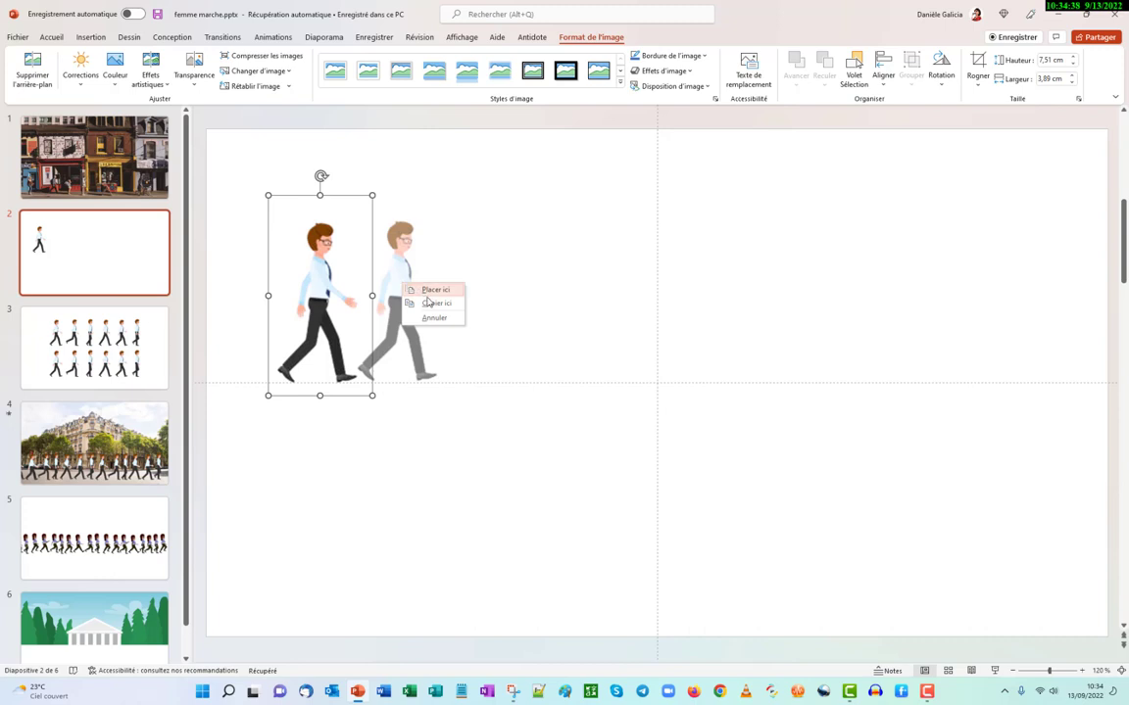
# Place a copy beside the first figure and crop it to show the next walking pose
pyautogui.click(434, 305)
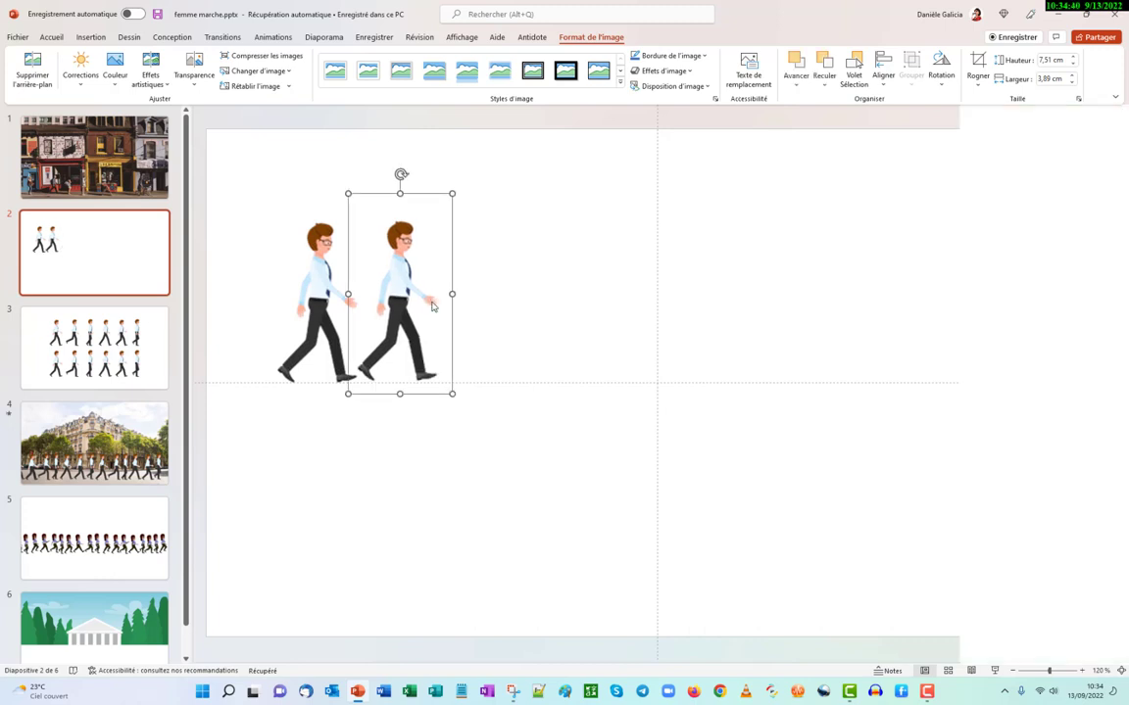
pyautogui.click(977, 64)
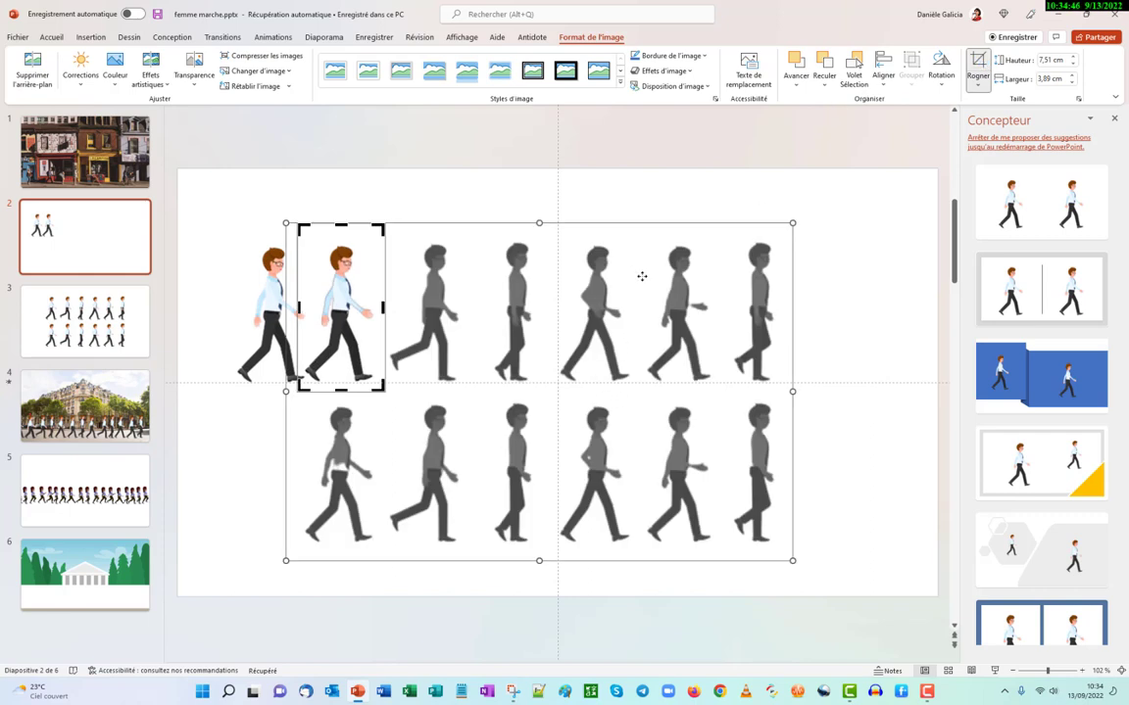
pyautogui.press('Escape')
pyautogui.moveTo(642, 276); pyautogui.dragTo(560, 274)
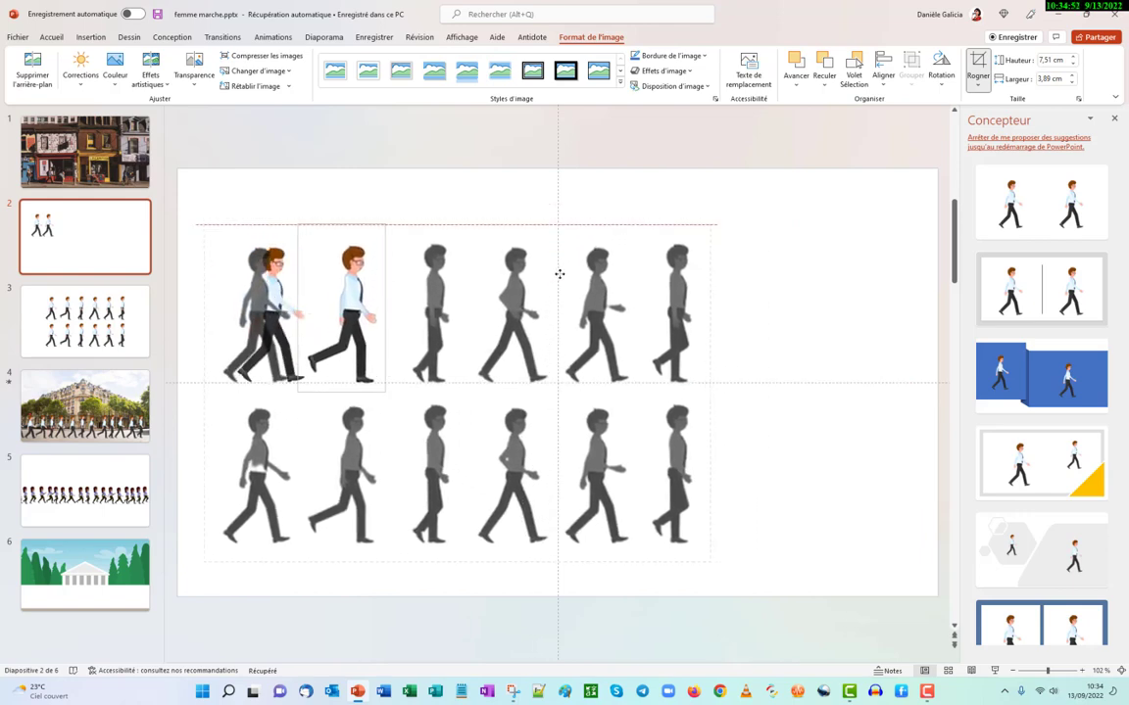
pyautogui.moveTo(558, 275); pyautogui.dragTo(560, 276)
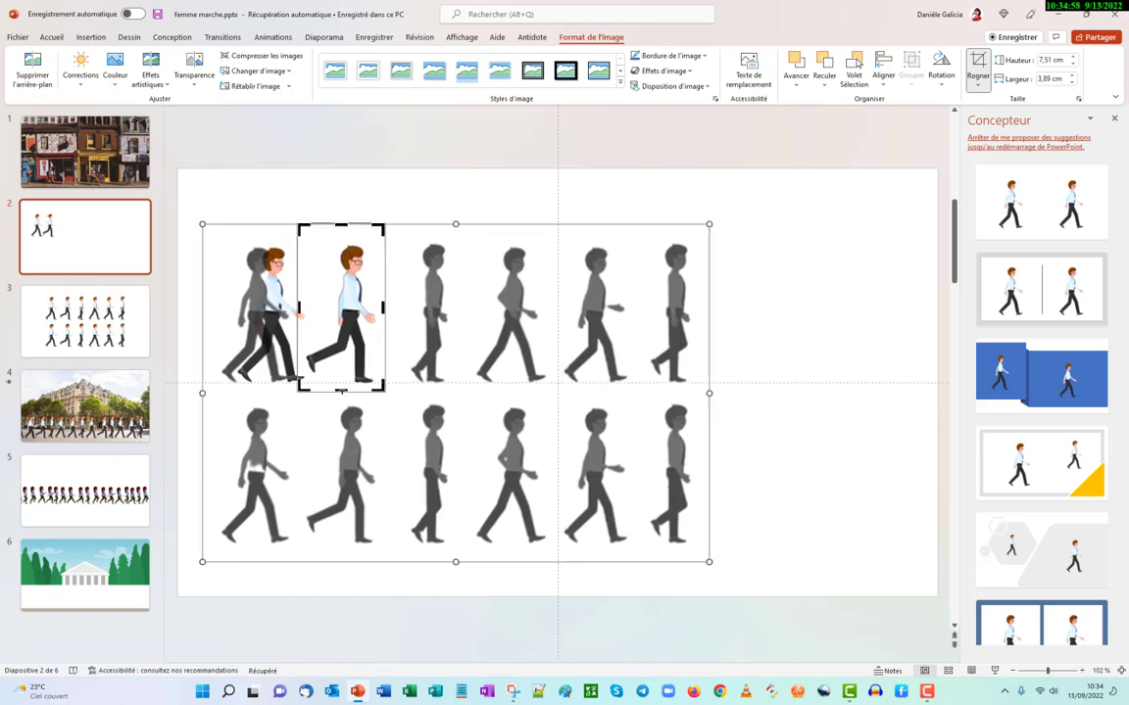
pyautogui.click(341, 388)
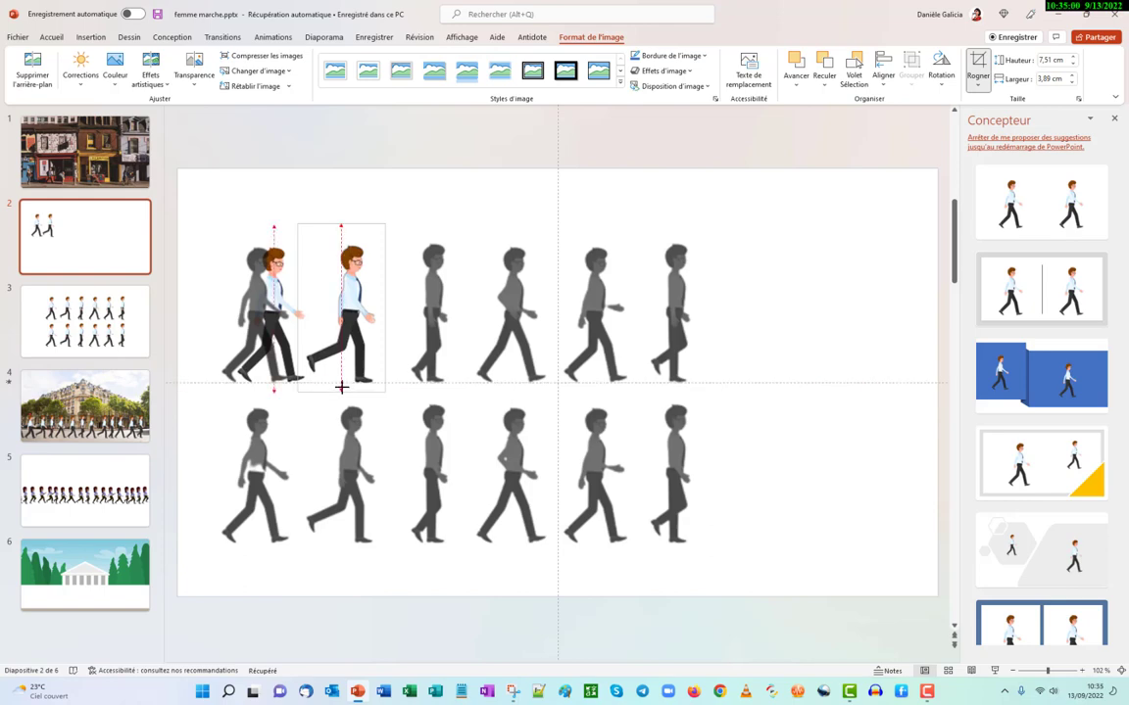
# Trim the top of the second figure's crop and begin copying it rightward
pyautogui.click(341, 383)
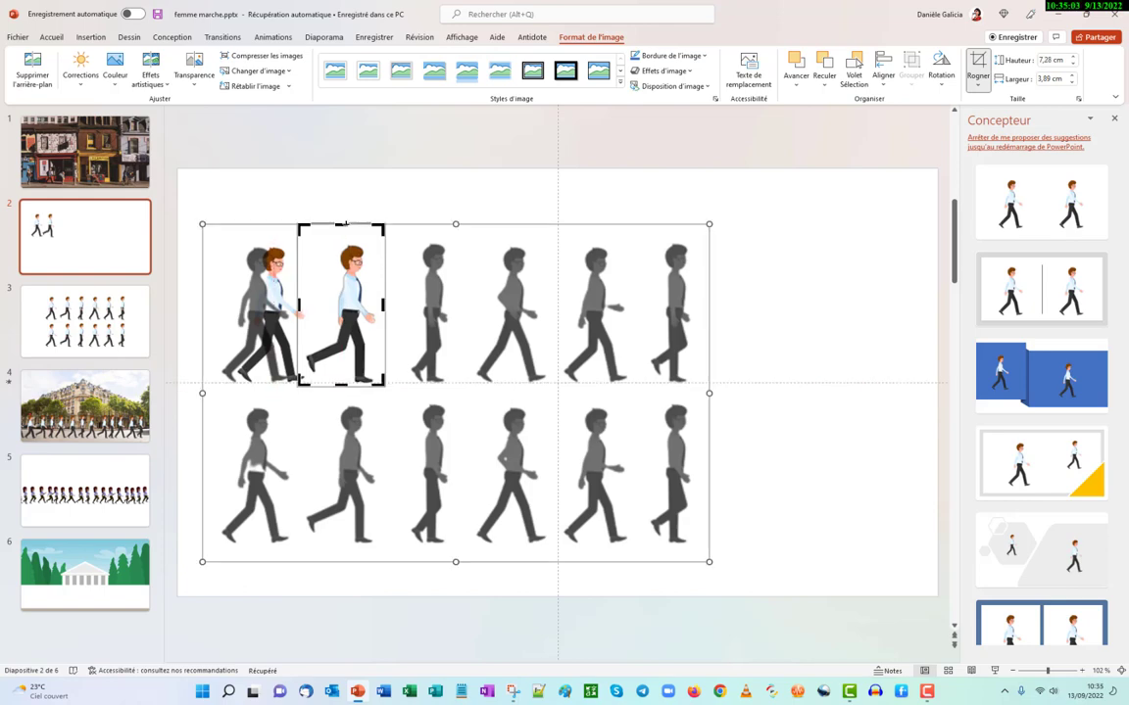
pyautogui.moveTo(341, 224); pyautogui.dragTo(342, 232)
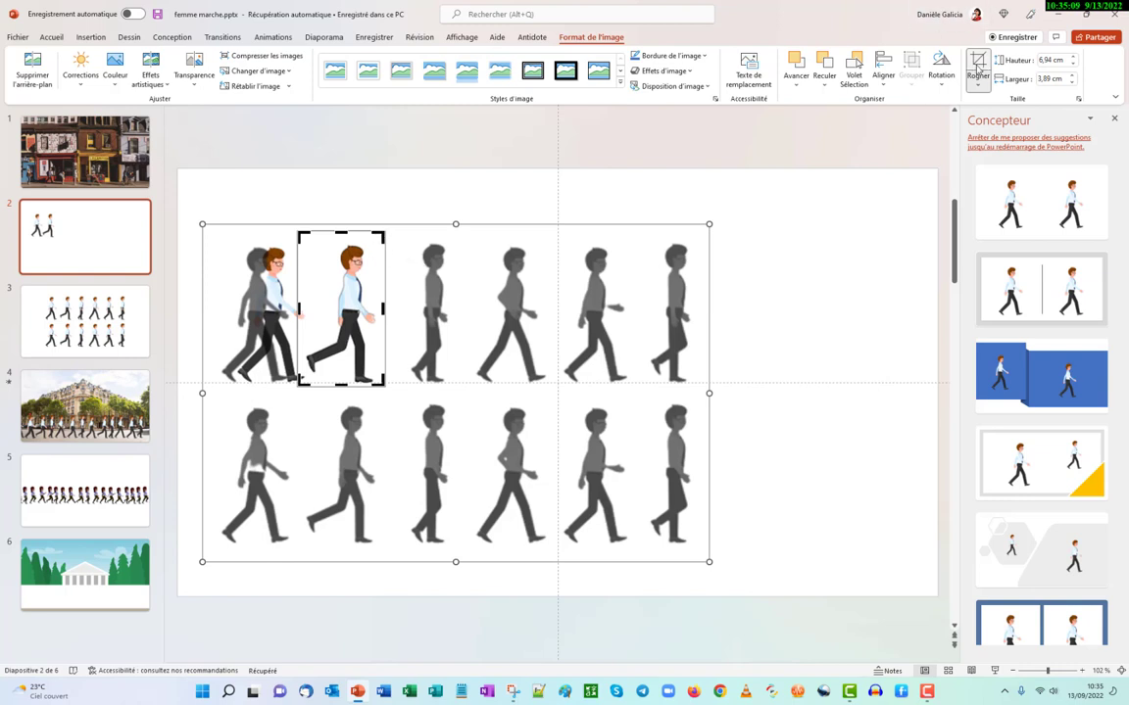
pyautogui.click(977, 68)
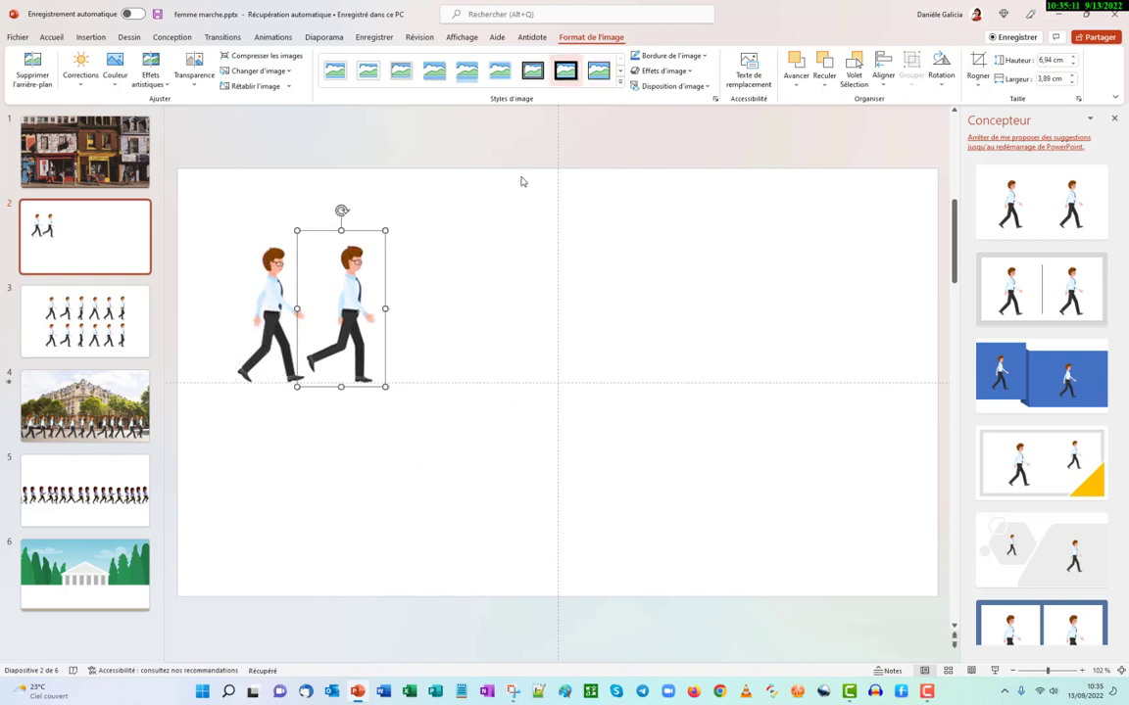
pyautogui.moveTo(361, 307); pyautogui.dragTo(430, 308)
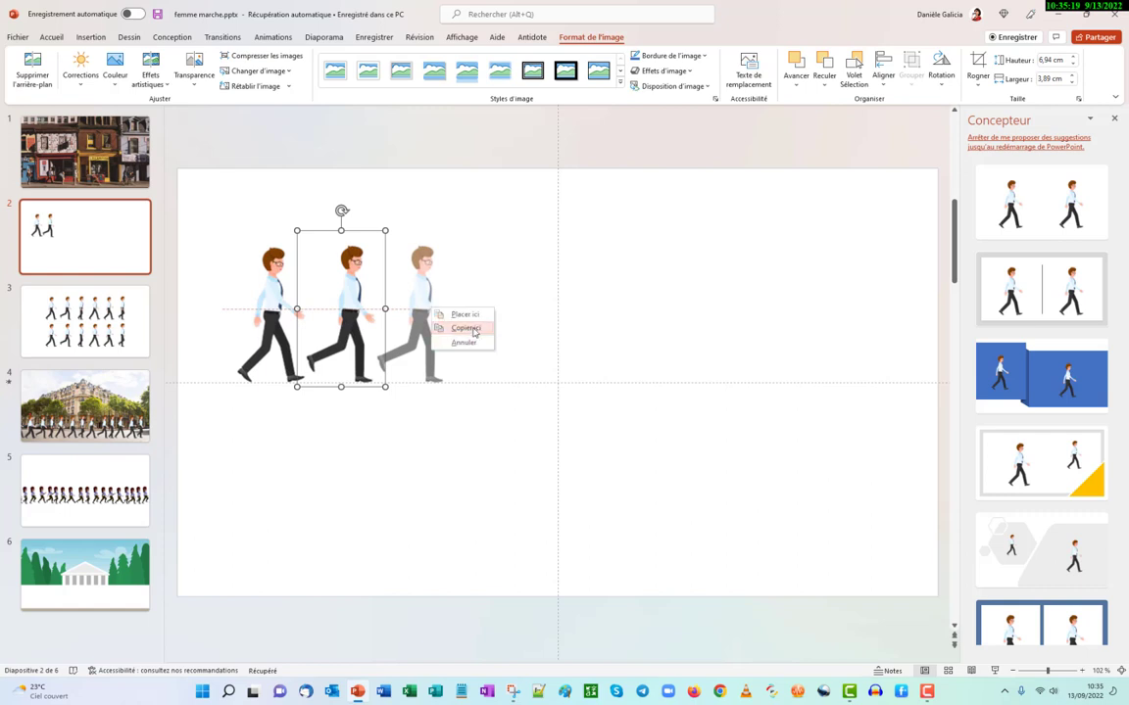
# Add a third figure cropped to the third walking pose and line it up in the row
pyautogui.moveTo(431, 306); pyautogui.dragTo(431, 308)
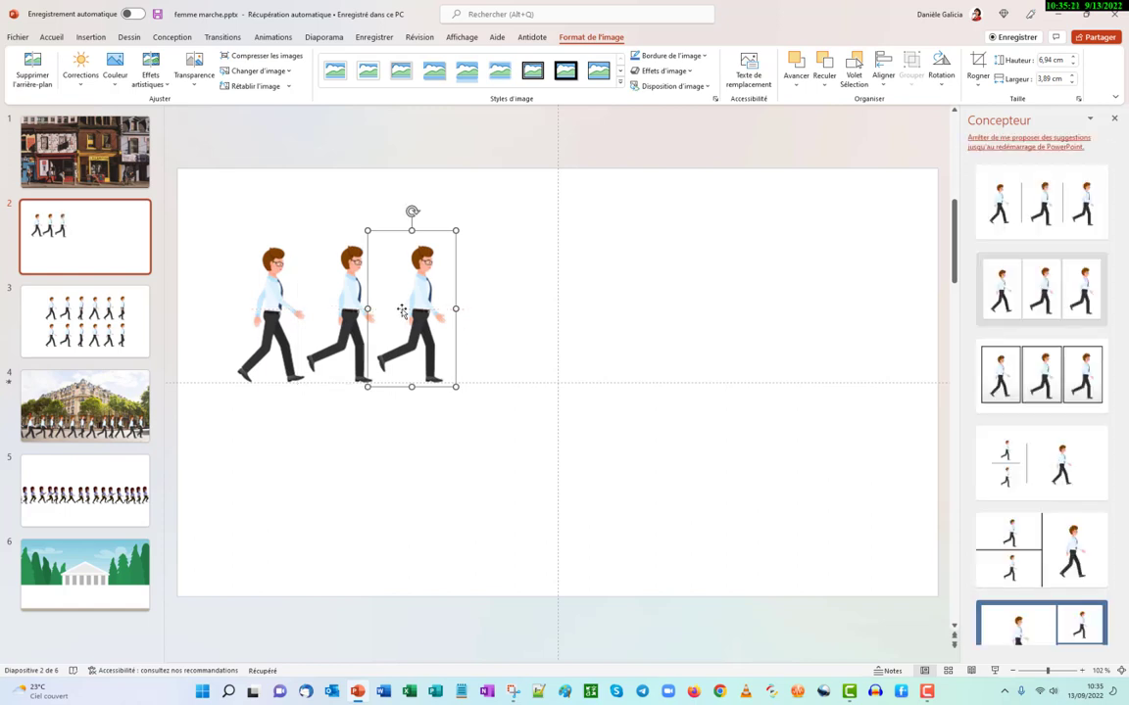
pyautogui.click(978, 67)
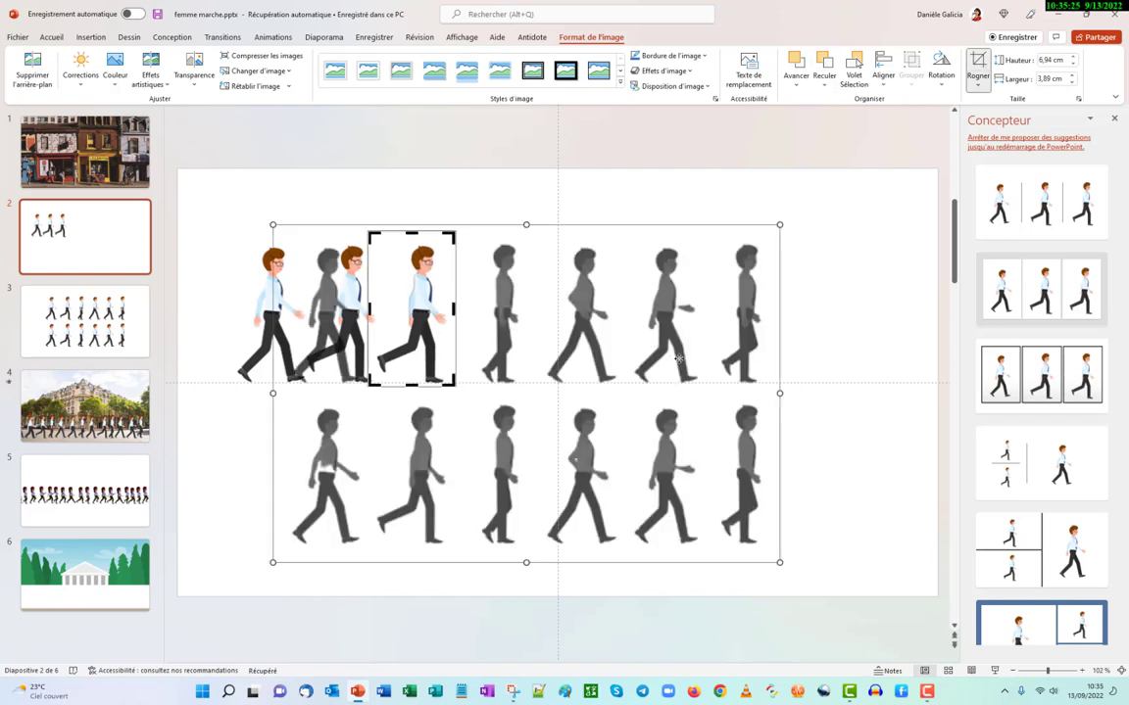
pyautogui.moveTo(675, 338); pyautogui.dragTo(589, 336)
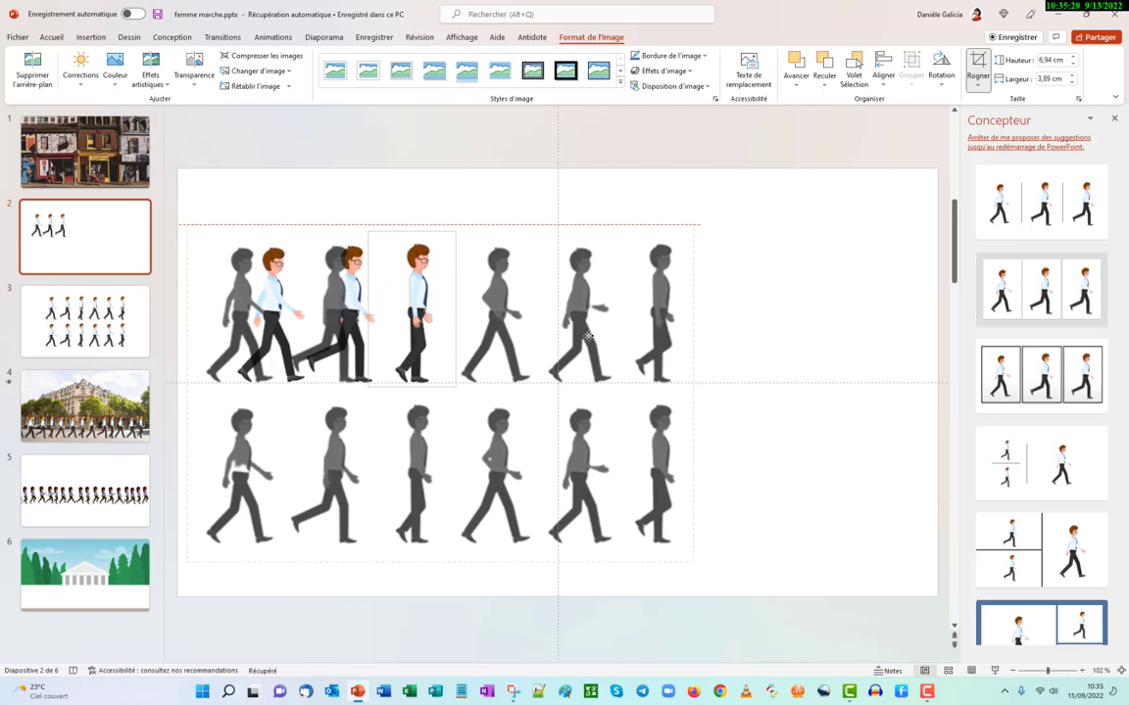
pyautogui.moveTo(588, 336); pyautogui.dragTo(585, 336)
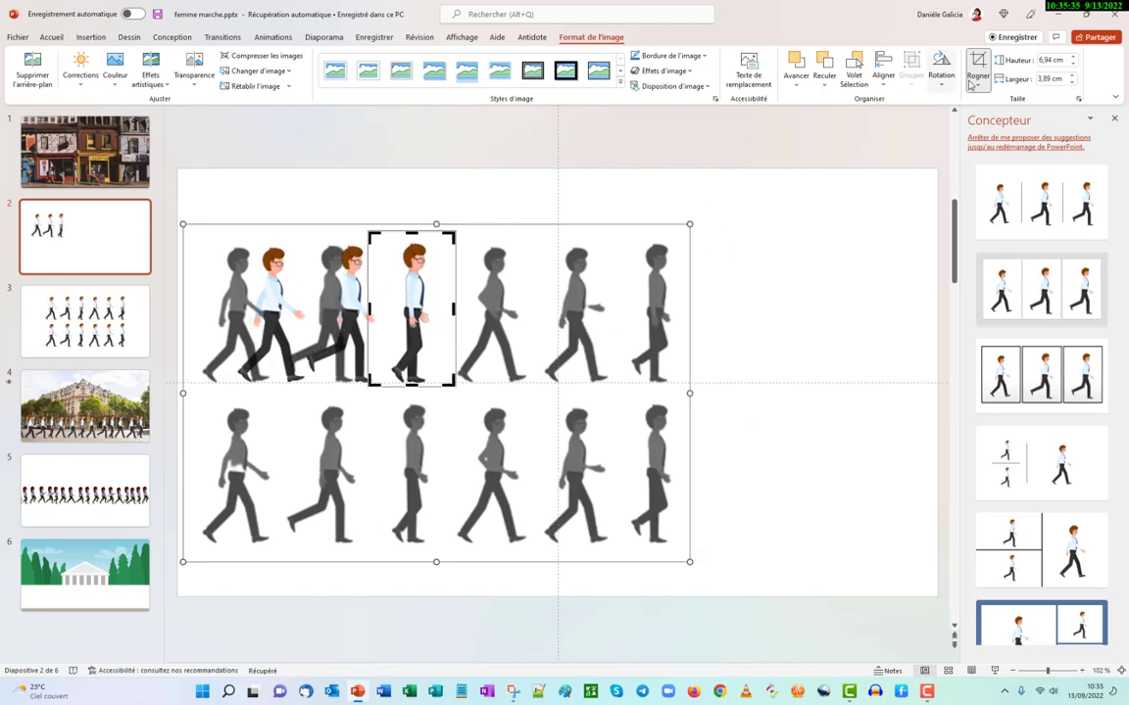
pyautogui.press('Escape')
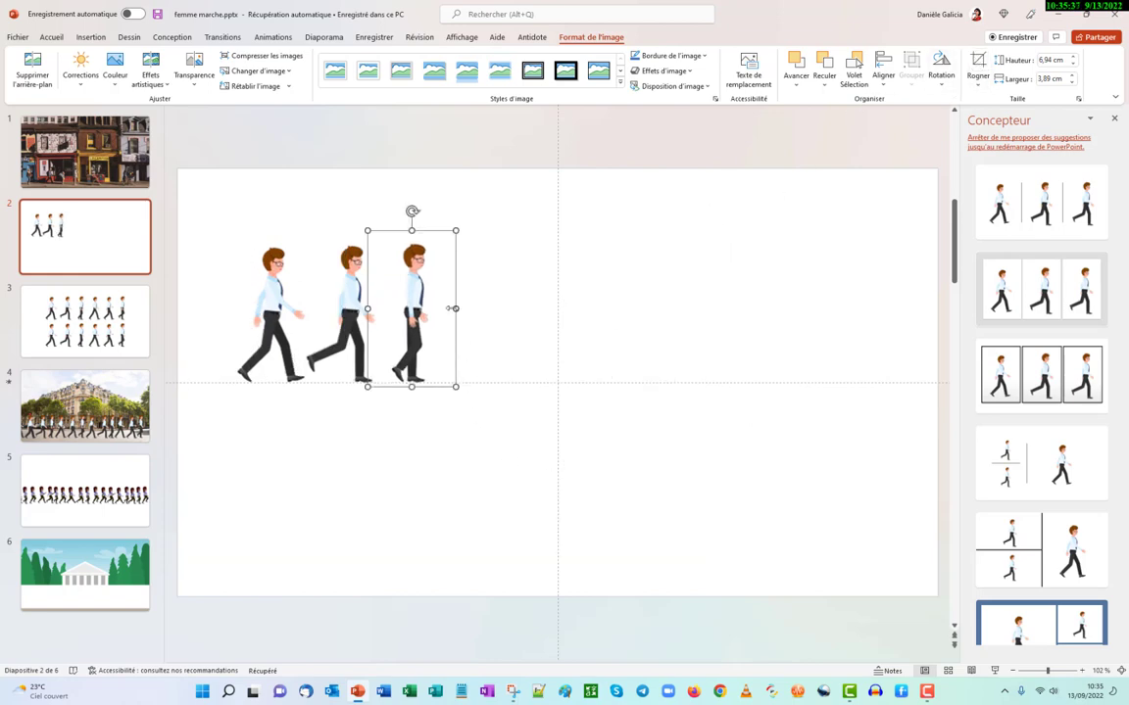
pyautogui.moveTo(422, 307); pyautogui.dragTo(473, 306)
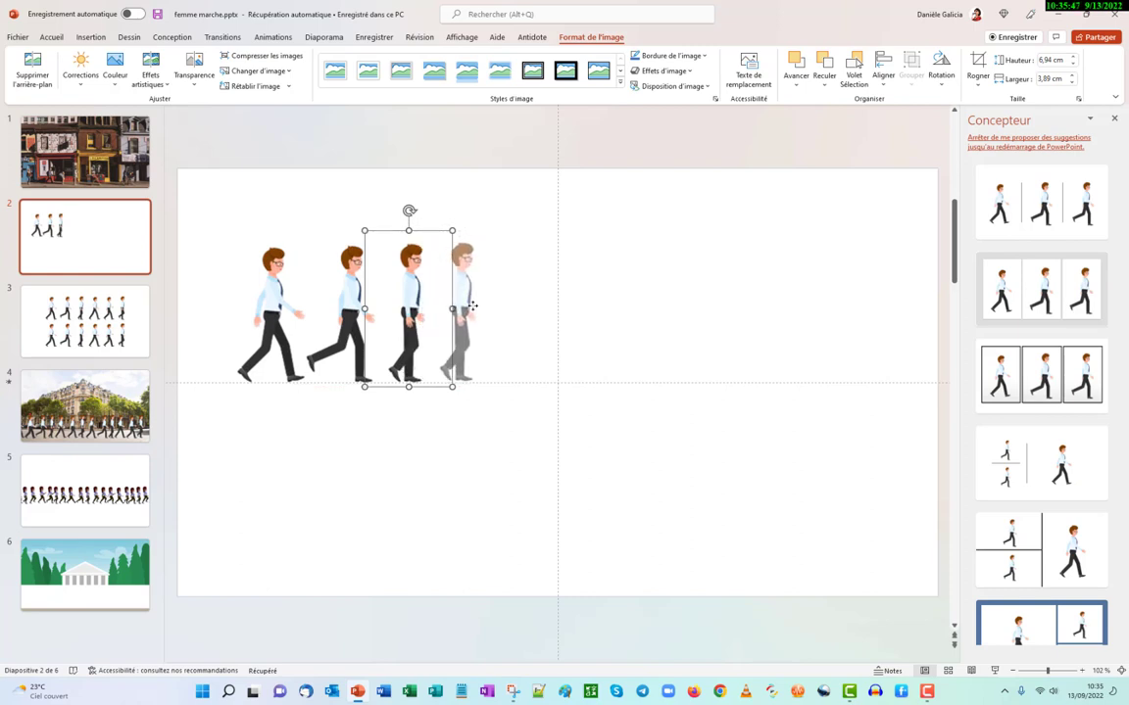
# Copy the third figure to the right and crop it to the fourth pose
pyautogui.moveTo(473, 306); pyautogui.dragTo(473, 306)
pyautogui.click(515, 327)
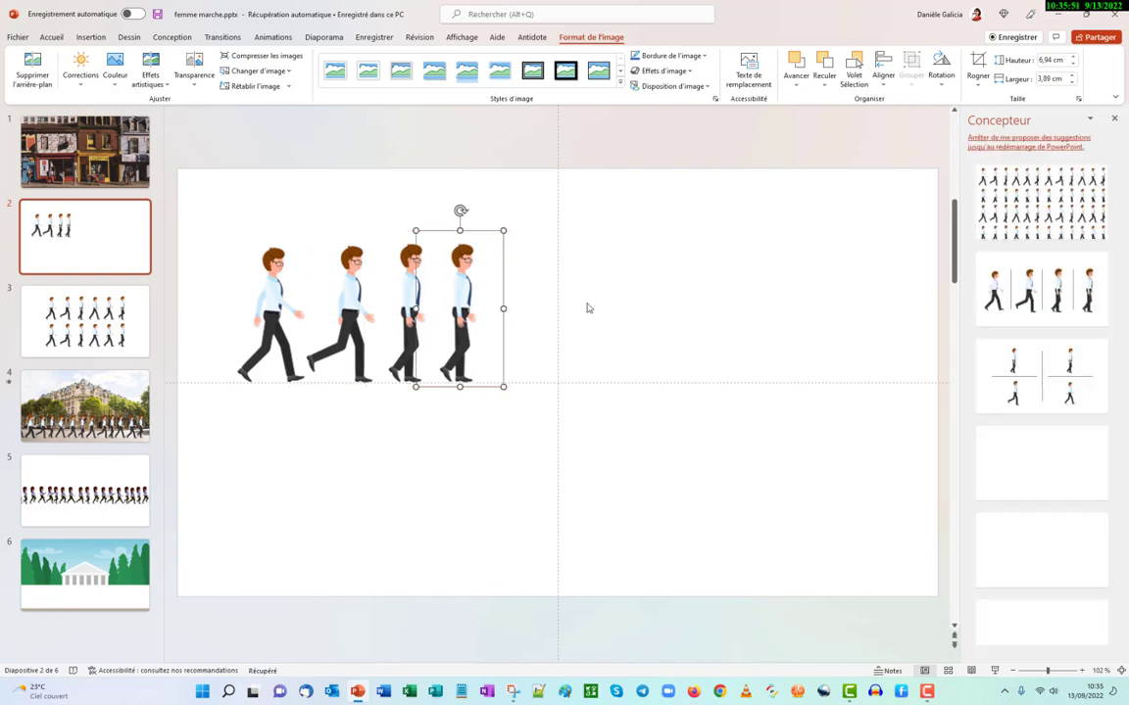
pyautogui.click(978, 68)
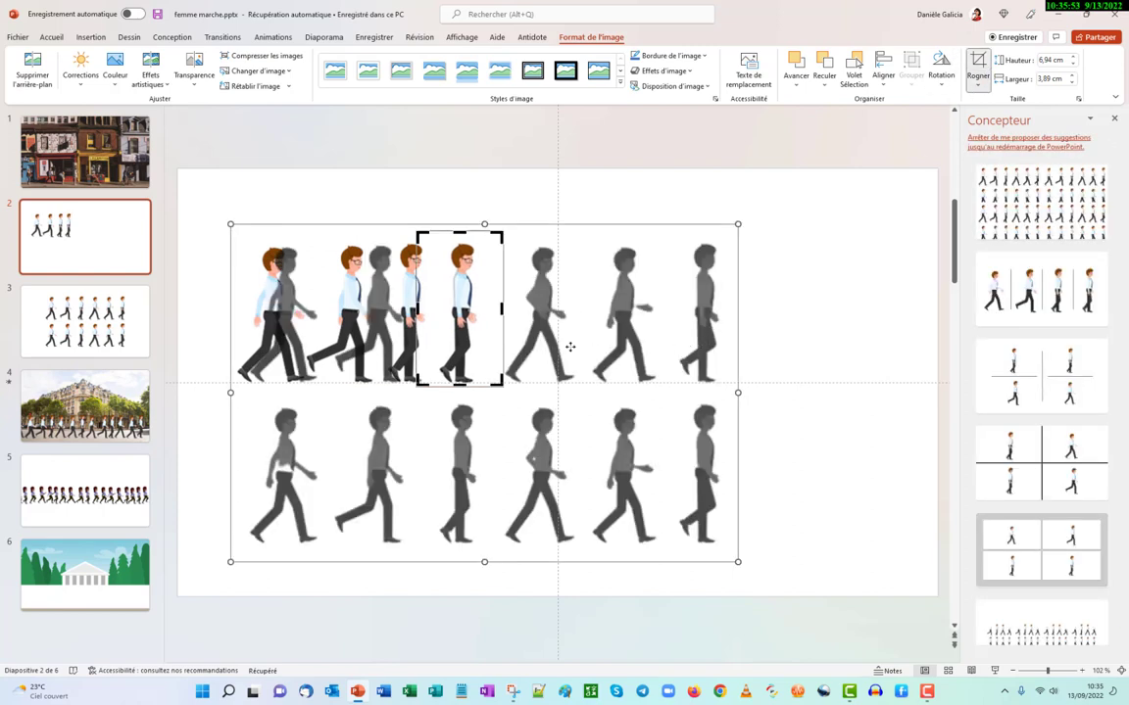
pyautogui.moveTo(656, 363); pyautogui.dragTo(597, 366)
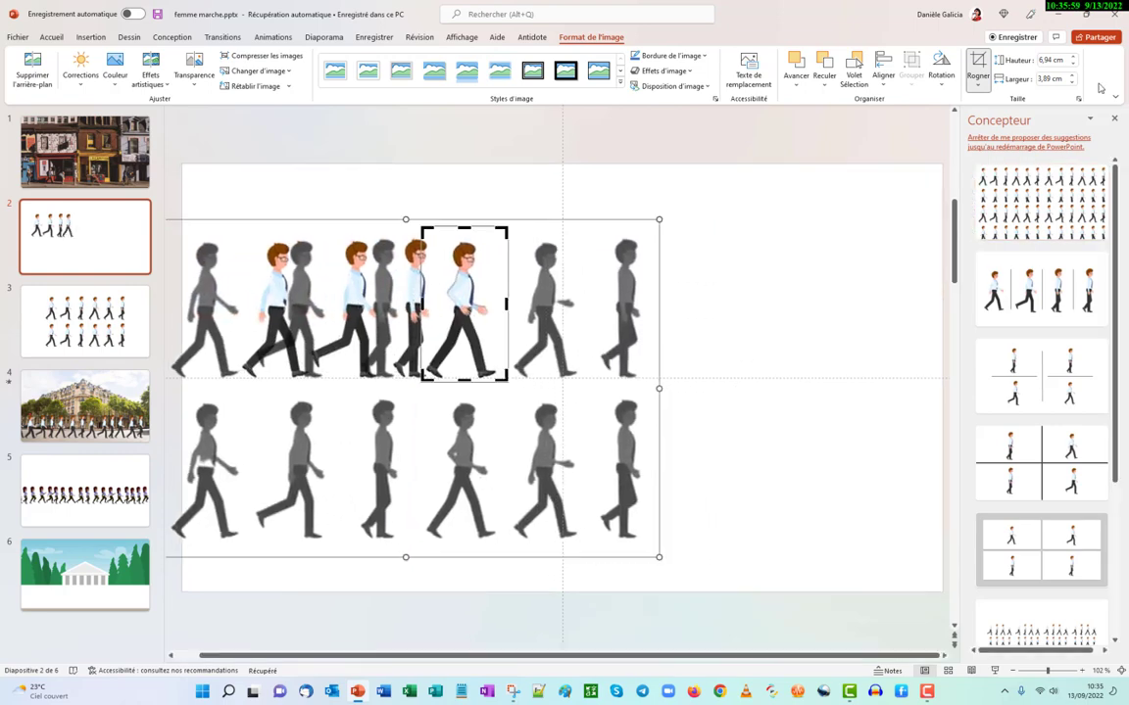
pyautogui.click(979, 65)
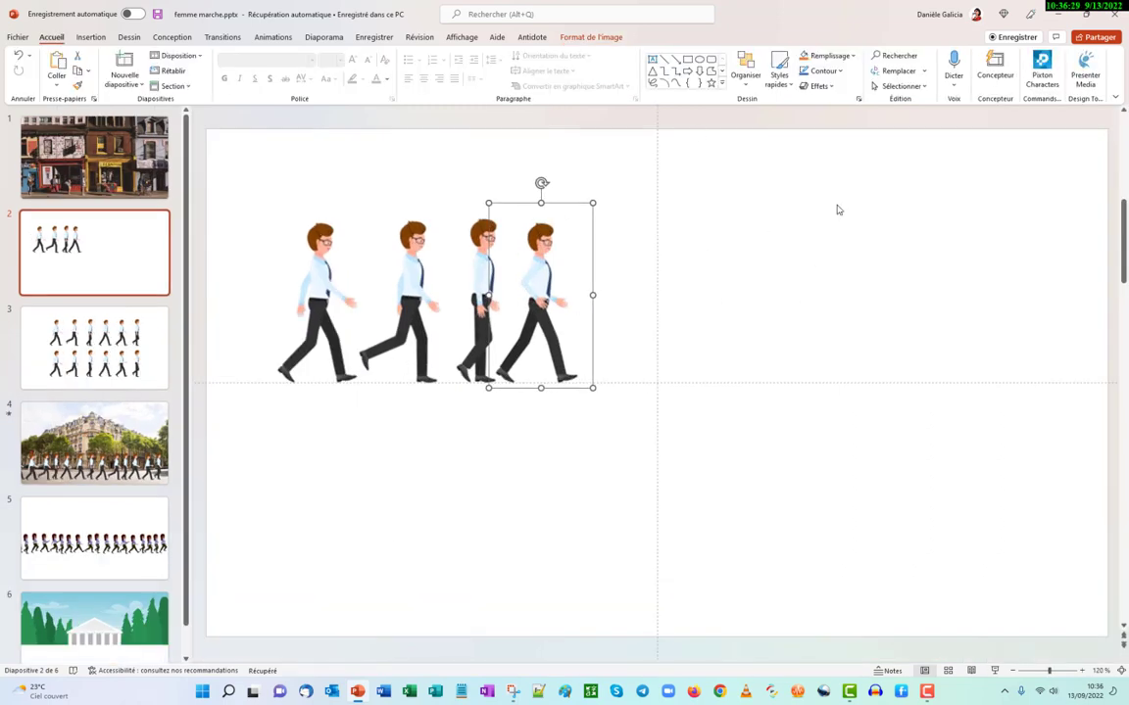
# Add a fifth figure at the row's end, cropped to the next walking pose
pyautogui.click(551, 37)
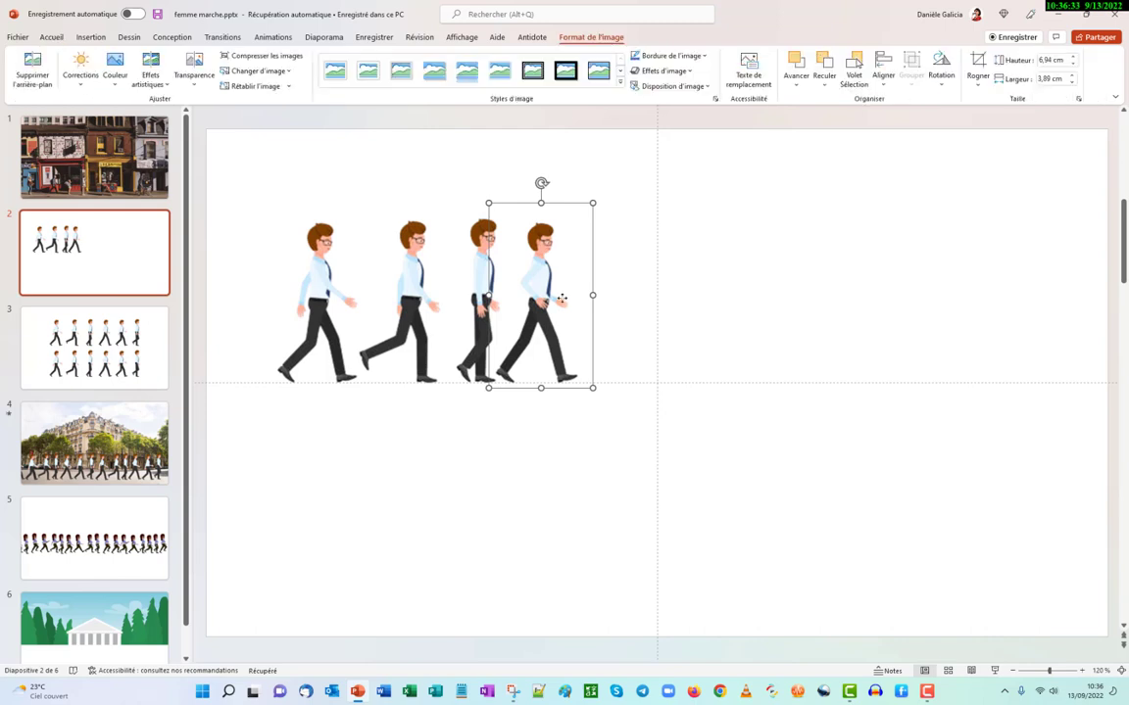
pyautogui.moveTo(576, 301); pyautogui.dragTo(644, 299)
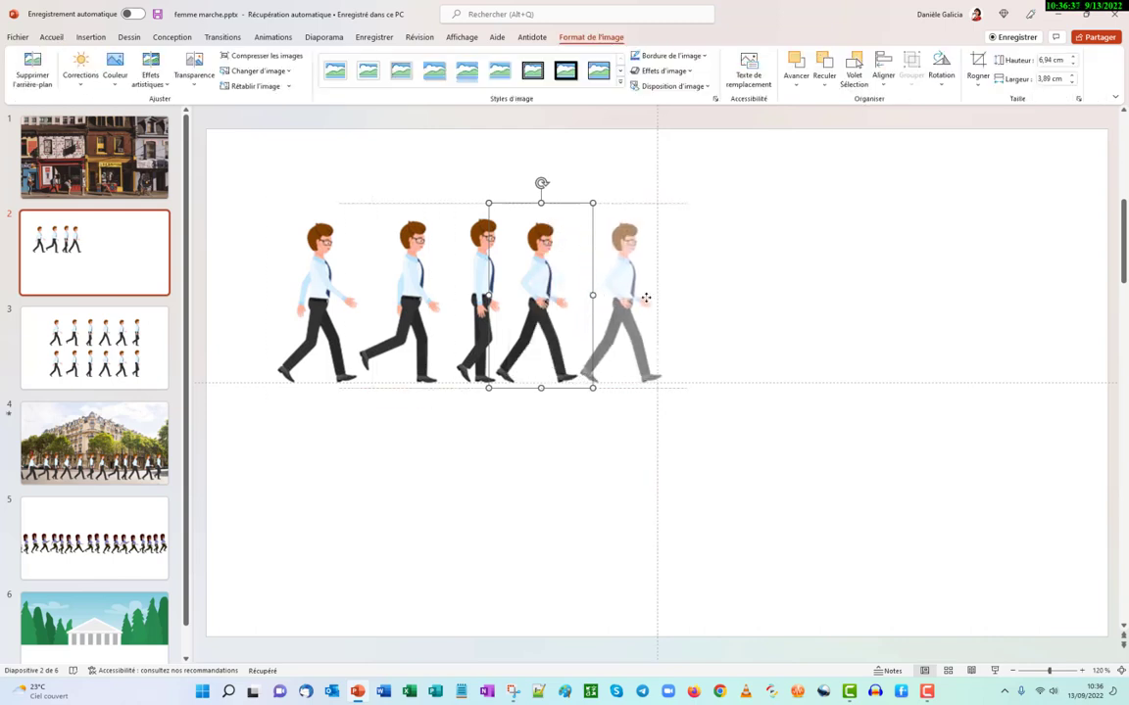
pyautogui.rightClick(644, 297)
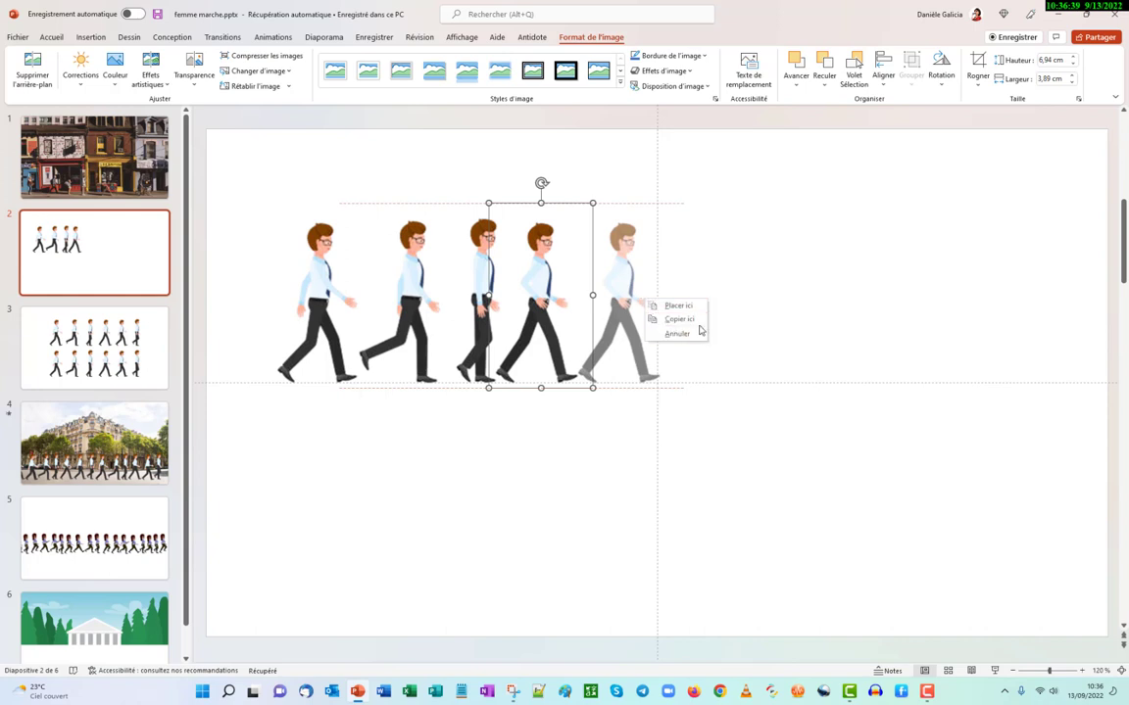
pyautogui.click(683, 320)
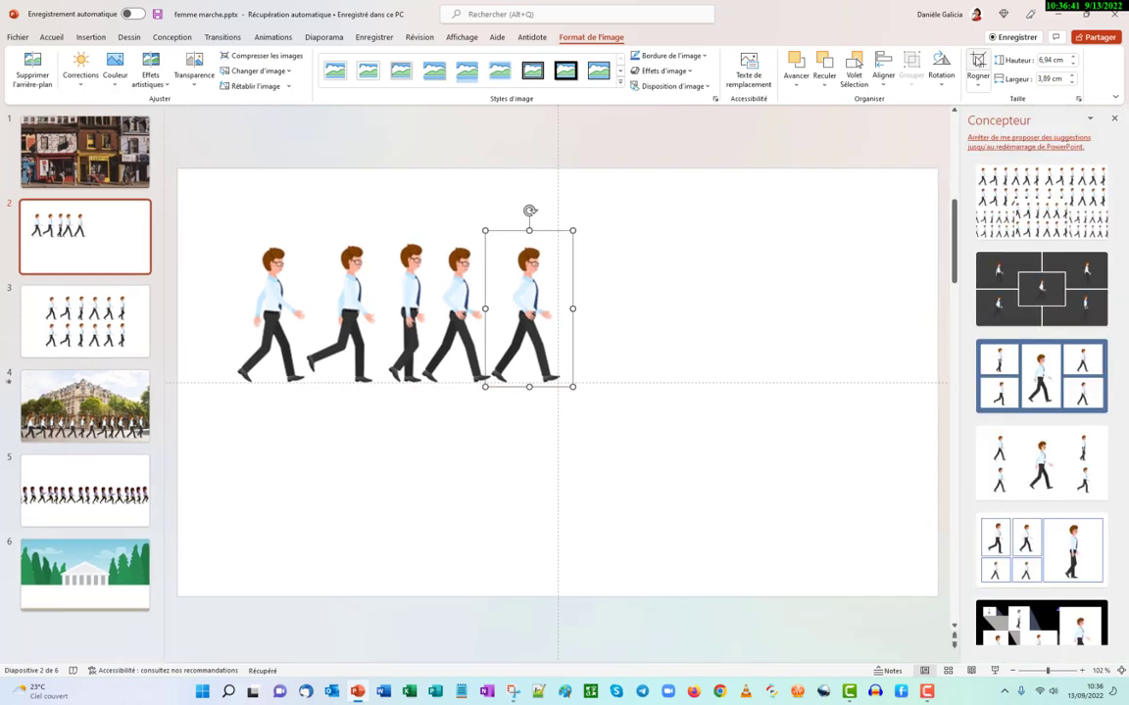
pyautogui.click(977, 61)
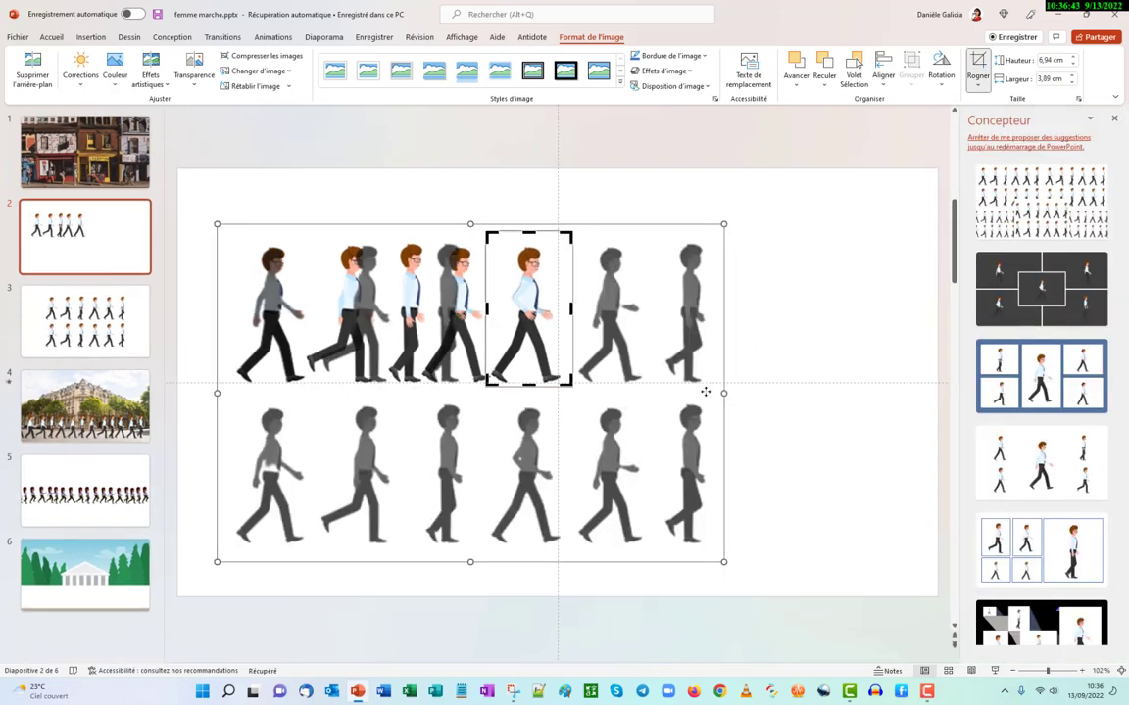
pyautogui.moveTo(700, 389); pyautogui.dragTo(618, 386)
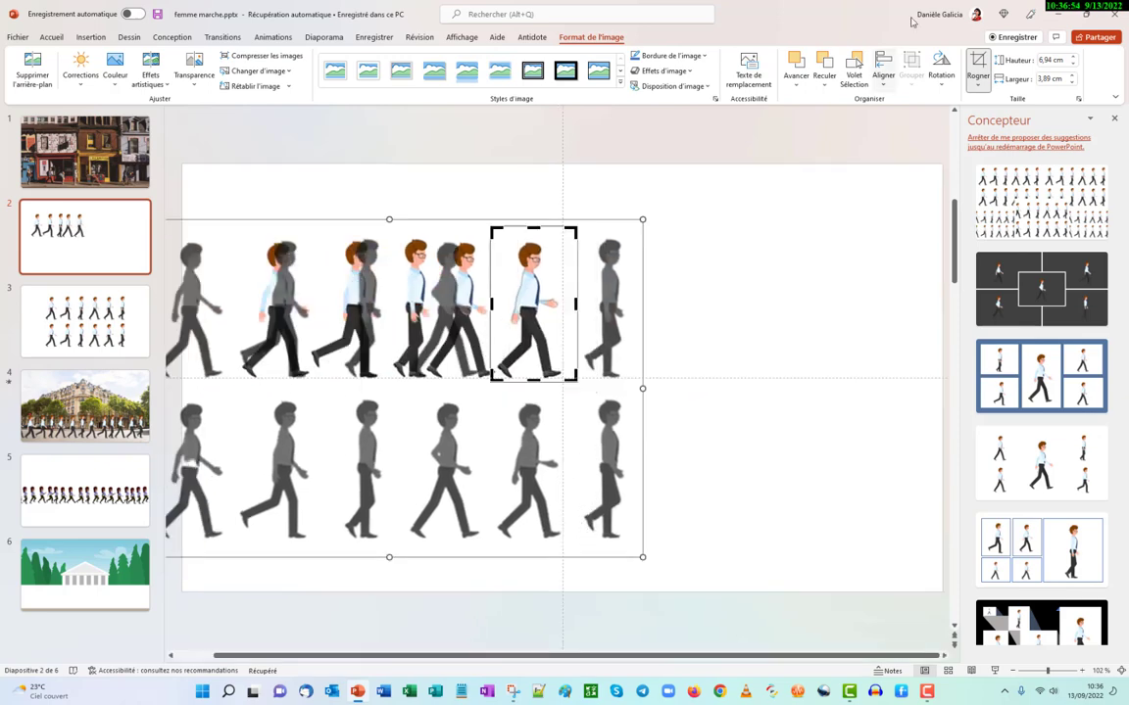
pyautogui.click(978, 61)
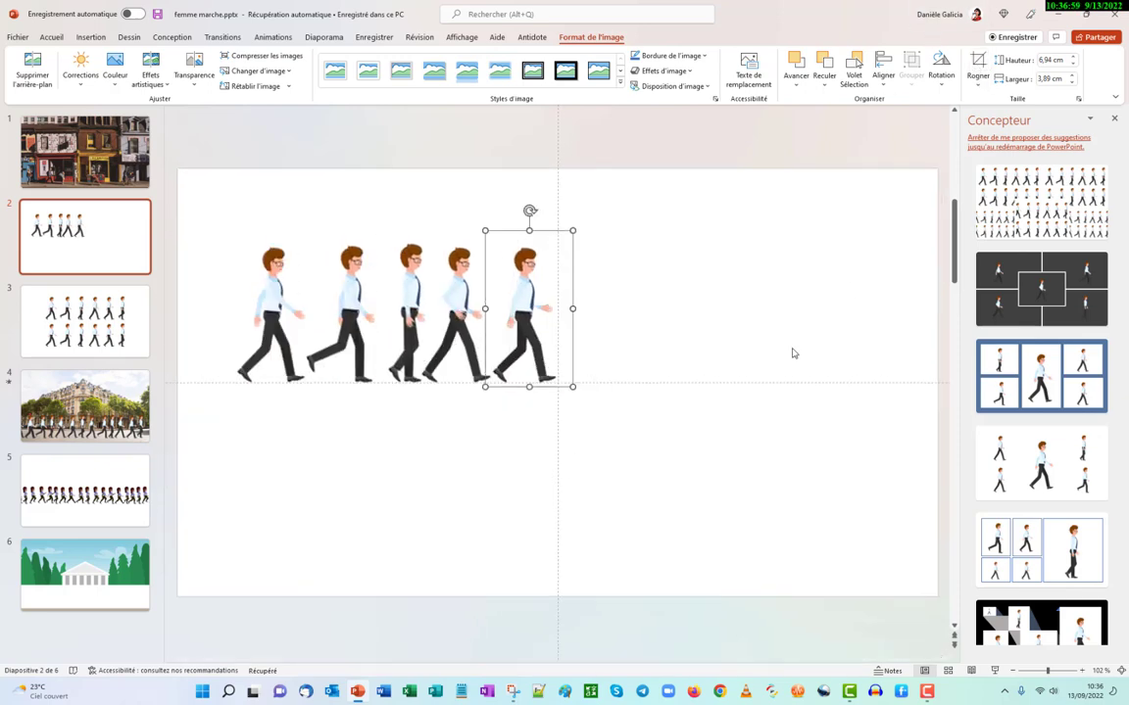
# Add a sixth figure beside it, cropped to the following pose
pyautogui.moveTo(527, 305); pyautogui.dragTo(591, 305)
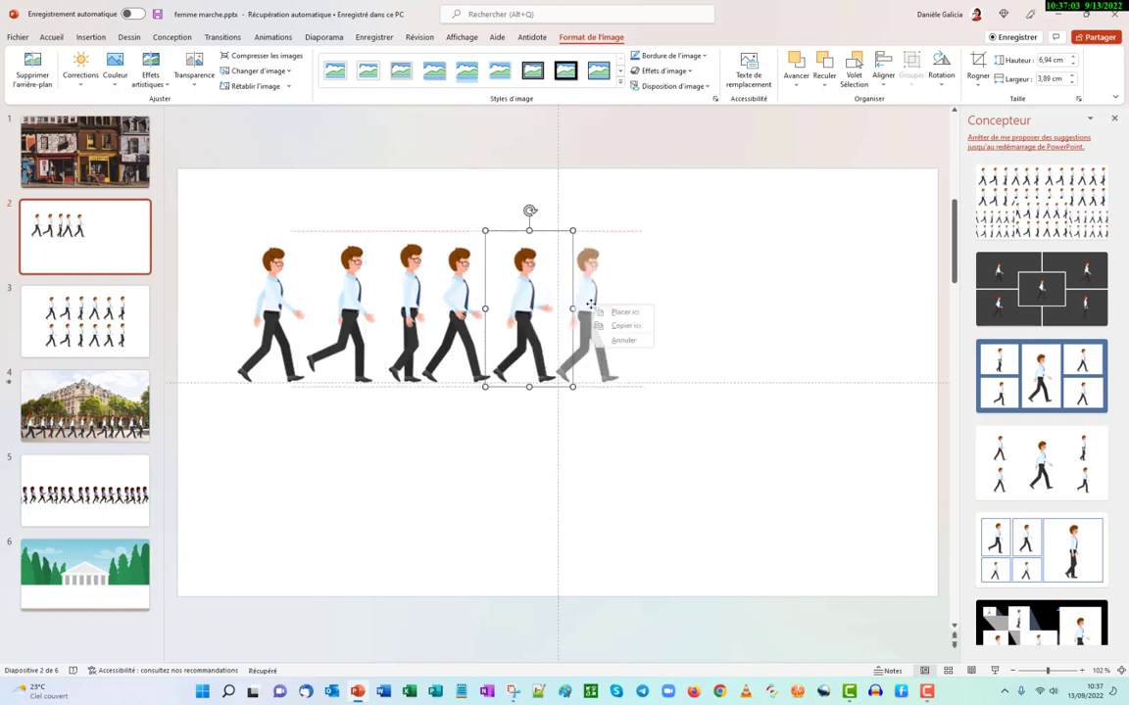
pyautogui.click(624, 325)
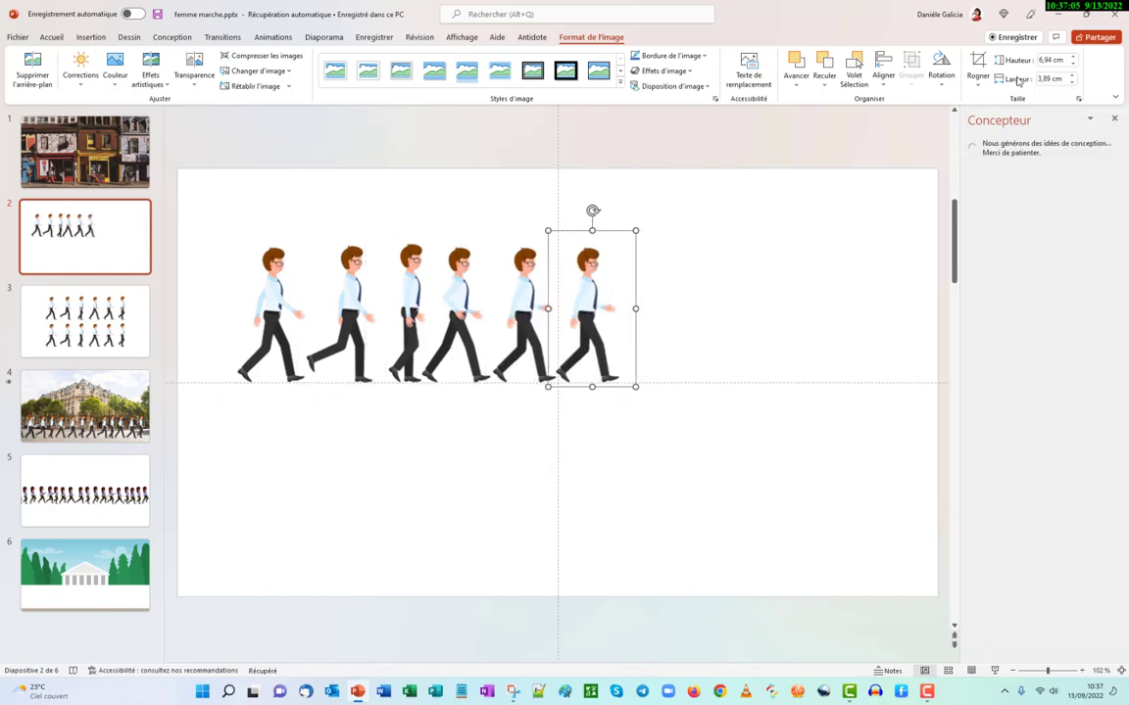
pyautogui.click(978, 66)
pyautogui.moveTo(674, 348); pyautogui.dragTo(591, 349)
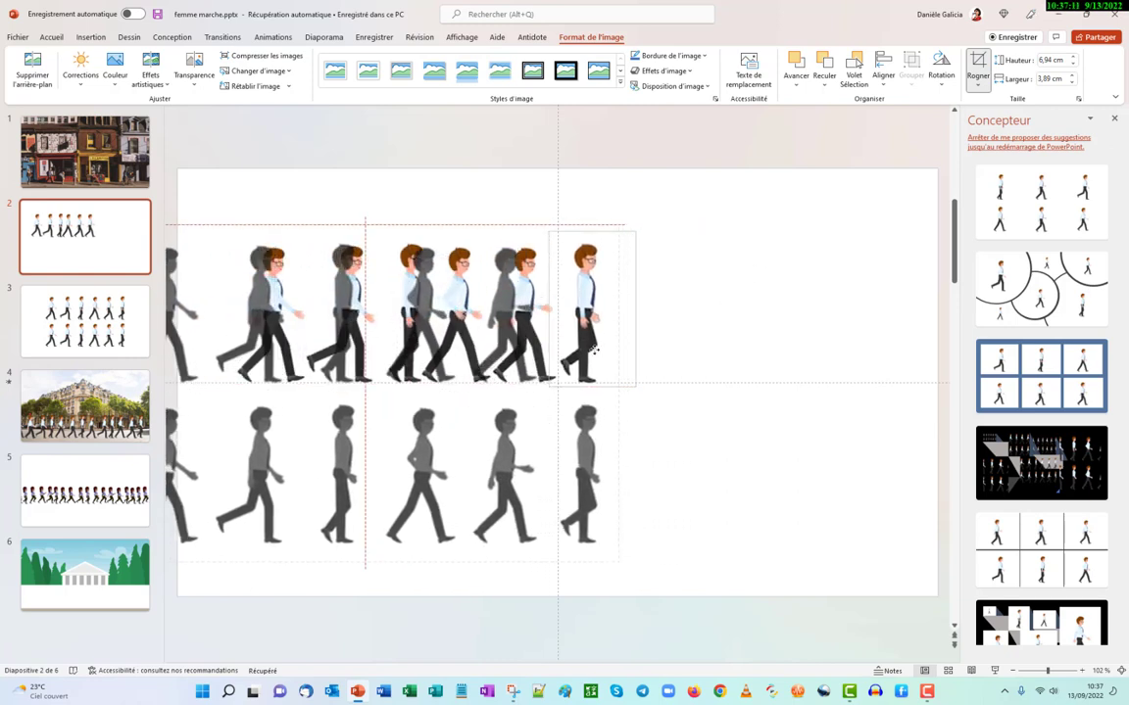
pyautogui.press('Escape')
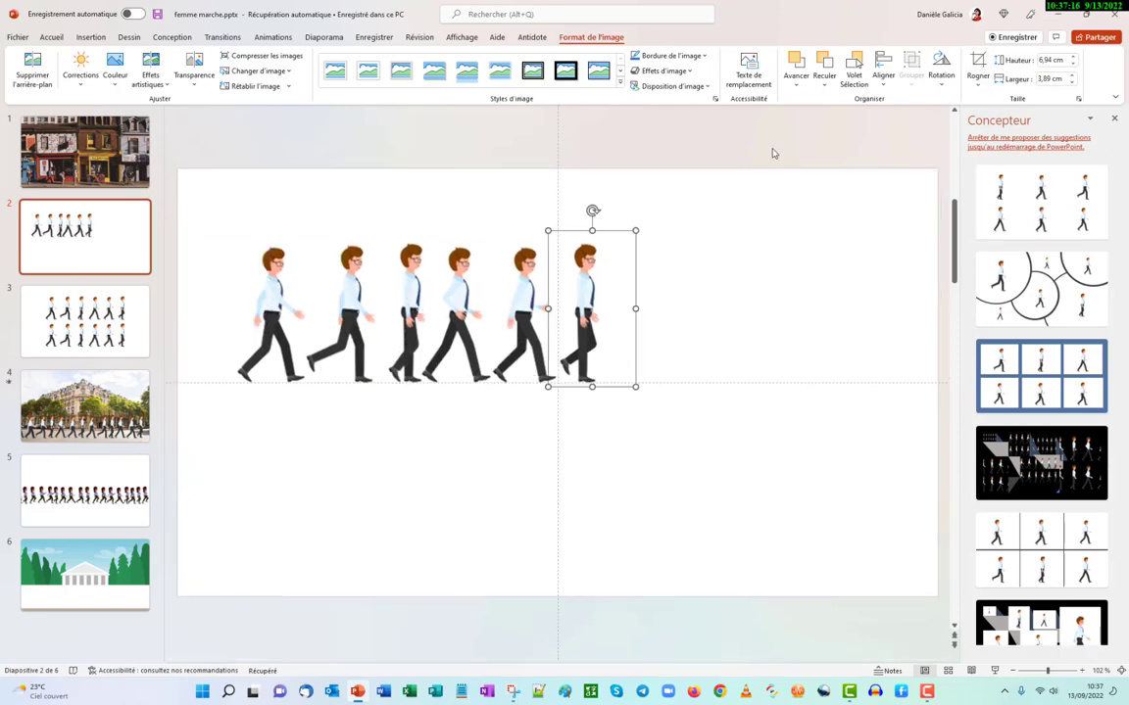
# Add a seventh figure at the end, cropped to the next walking pose
pyautogui.moveTo(593, 311); pyautogui.dragTo(646, 312)
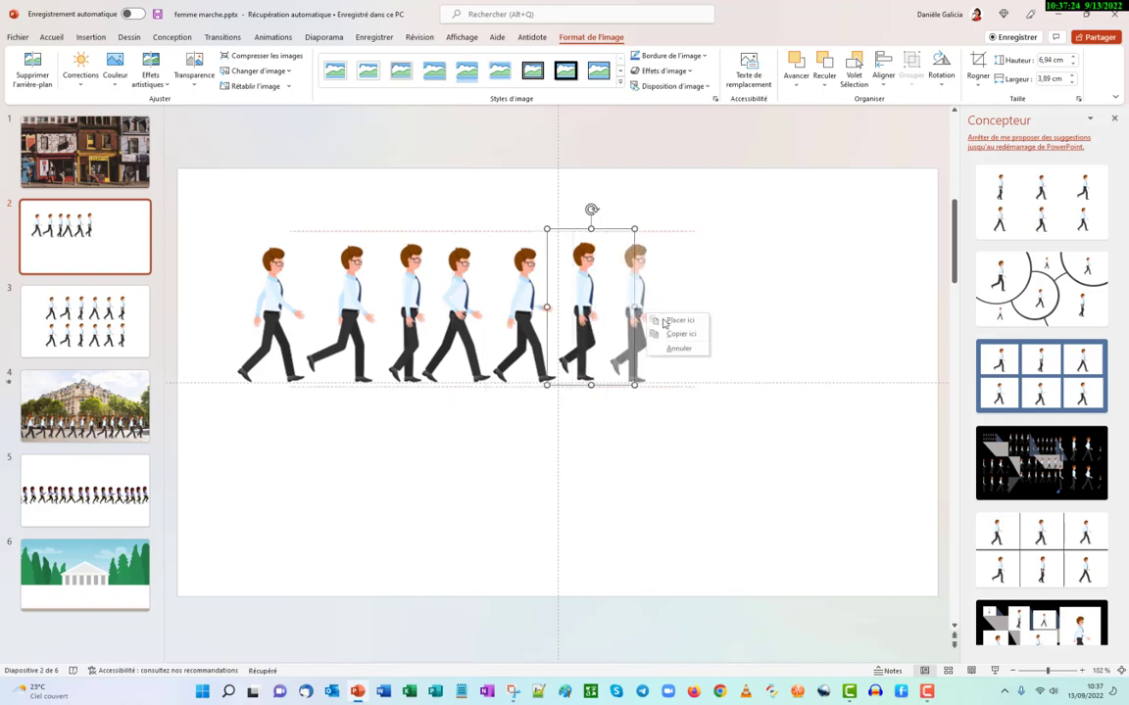
pyautogui.moveTo(646, 312); pyautogui.dragTo(646, 312)
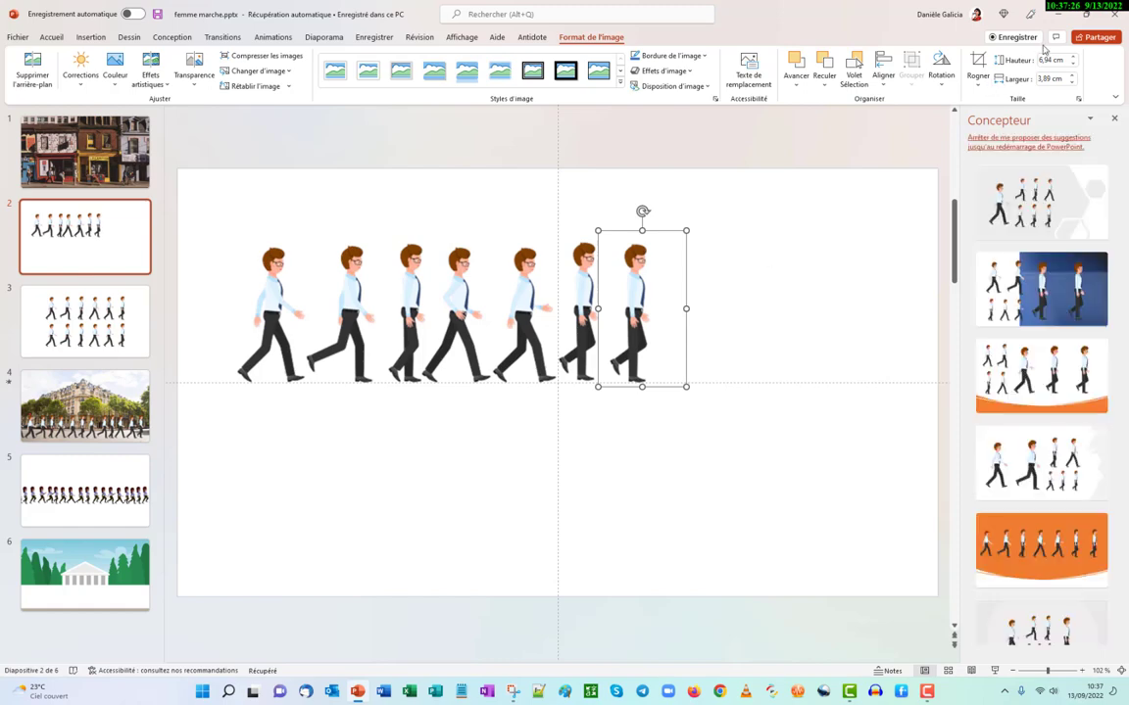
pyautogui.click(978, 67)
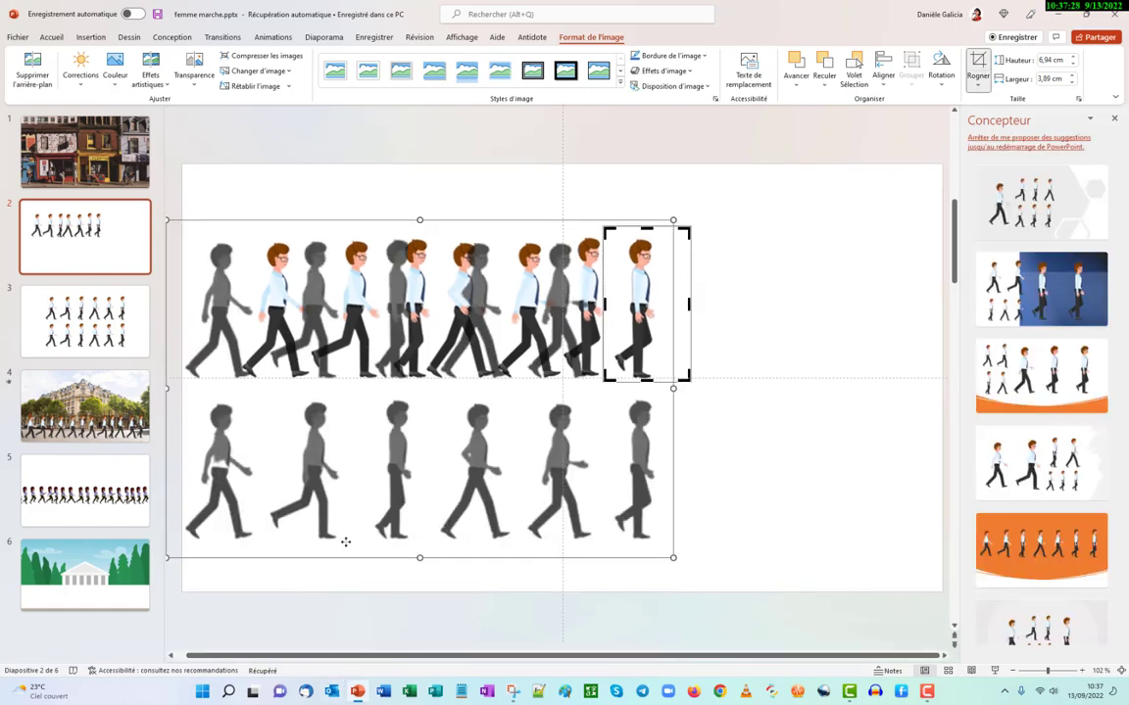
pyautogui.moveTo(377, 489)
pyautogui.mouseDown()
pyautogui.moveTo(826, 351)
pyautogui.moveTo(794, 332)
pyautogui.mouseUp()
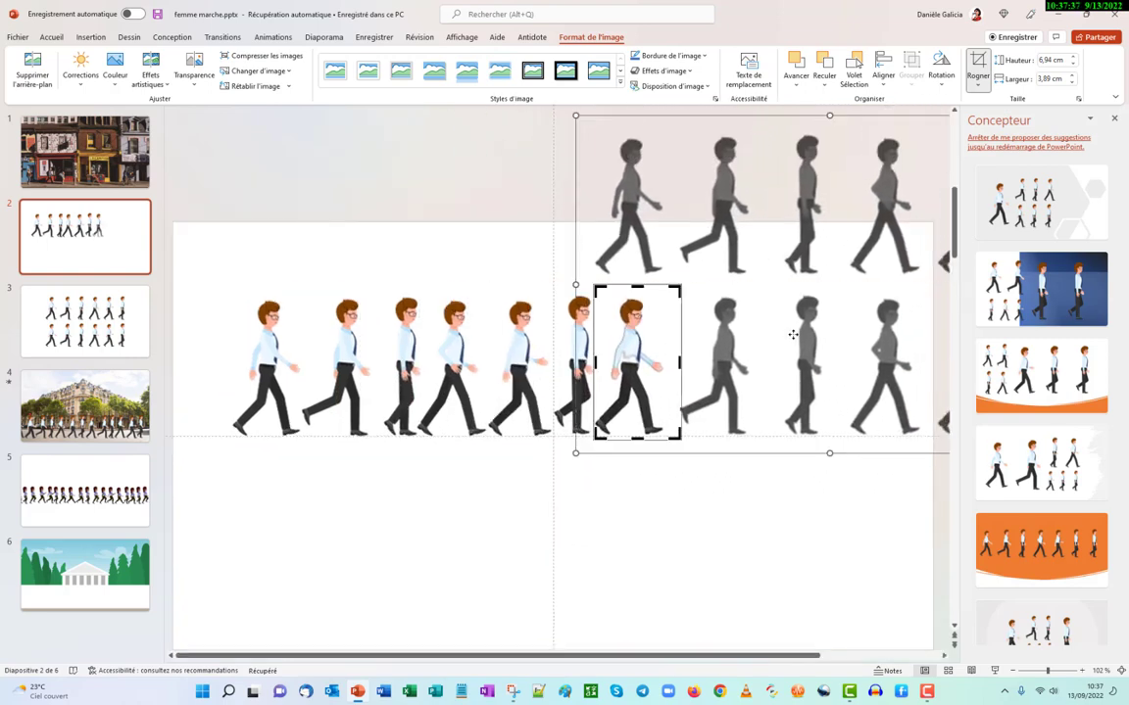
pyautogui.click(437, 557)
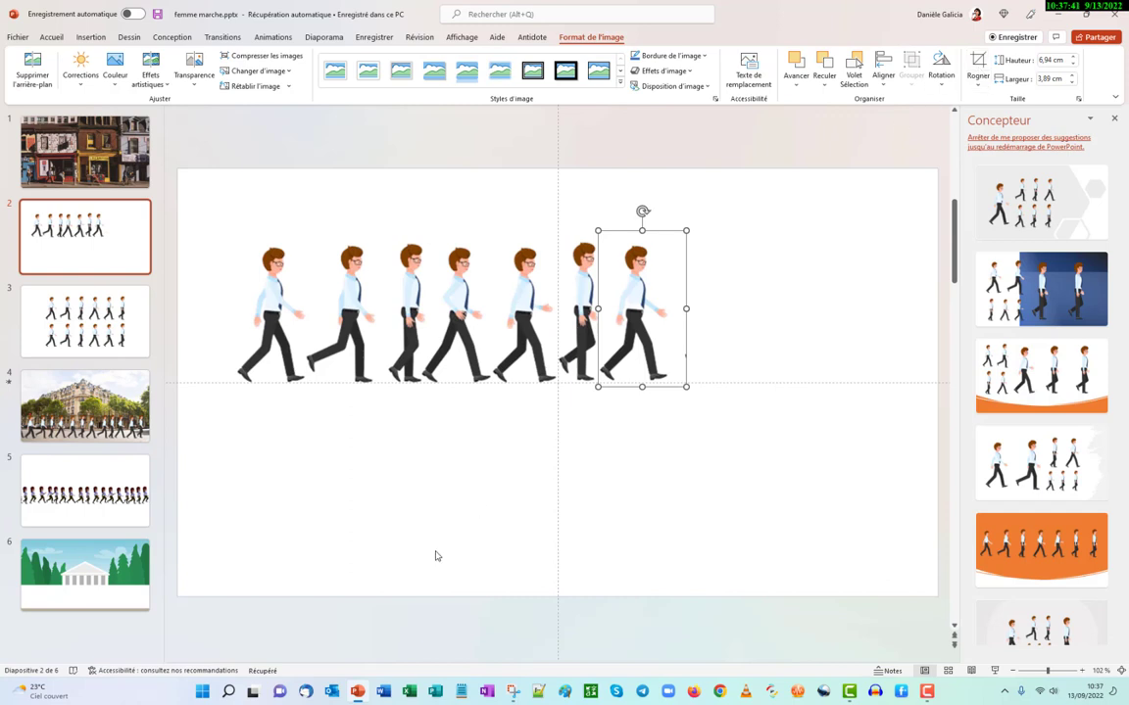
pyautogui.click(376, 516)
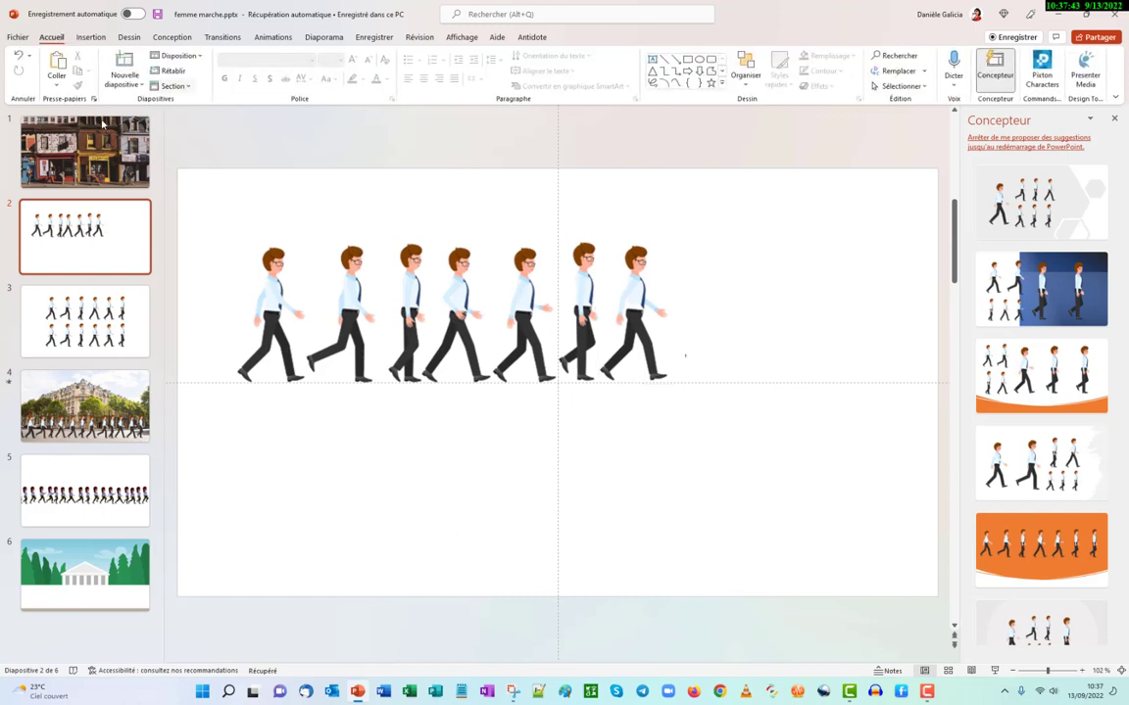
# Shift the whole row slightly left and Ctrl-drag a copy of the last figure to the row's end
pyautogui.moveTo(207, 212)
pyautogui.mouseDown()
pyautogui.moveTo(790, 413)
pyautogui.moveTo(776, 460)
pyautogui.mouseUp()
pyautogui.moveTo(654, 379); pyautogui.dragTo(598, 375)
pyautogui.click(702, 465)
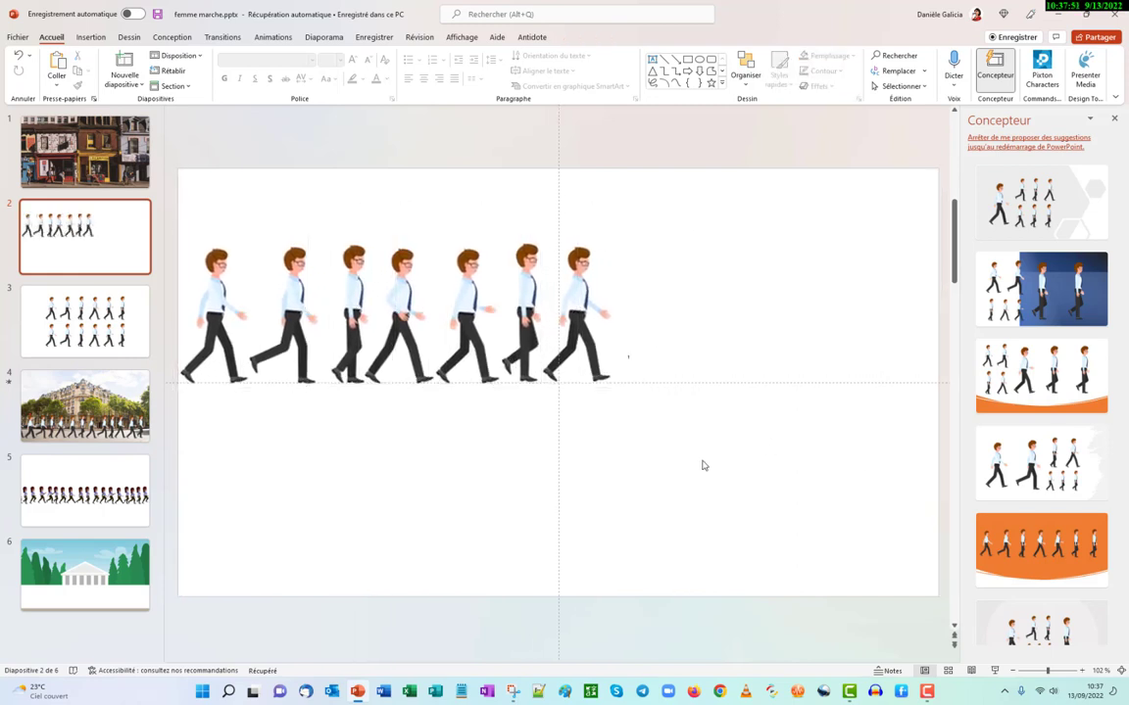
pyautogui.click(581, 318)
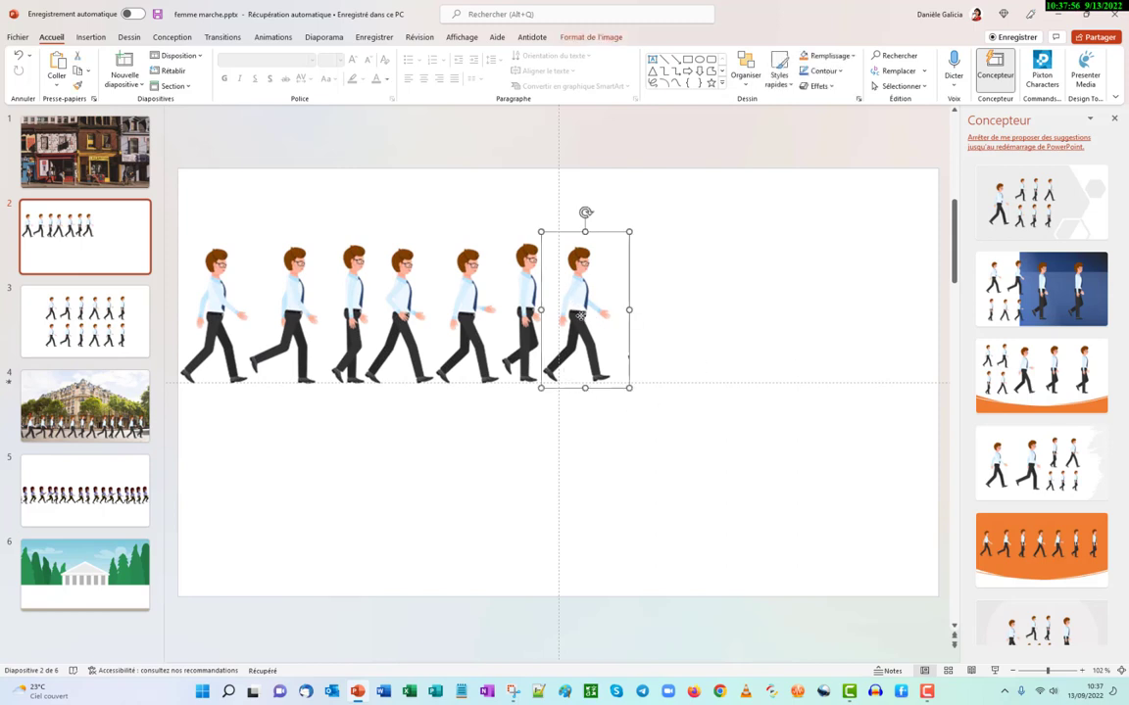
pyautogui.moveTo(580, 316); pyautogui.dragTo(647, 320)
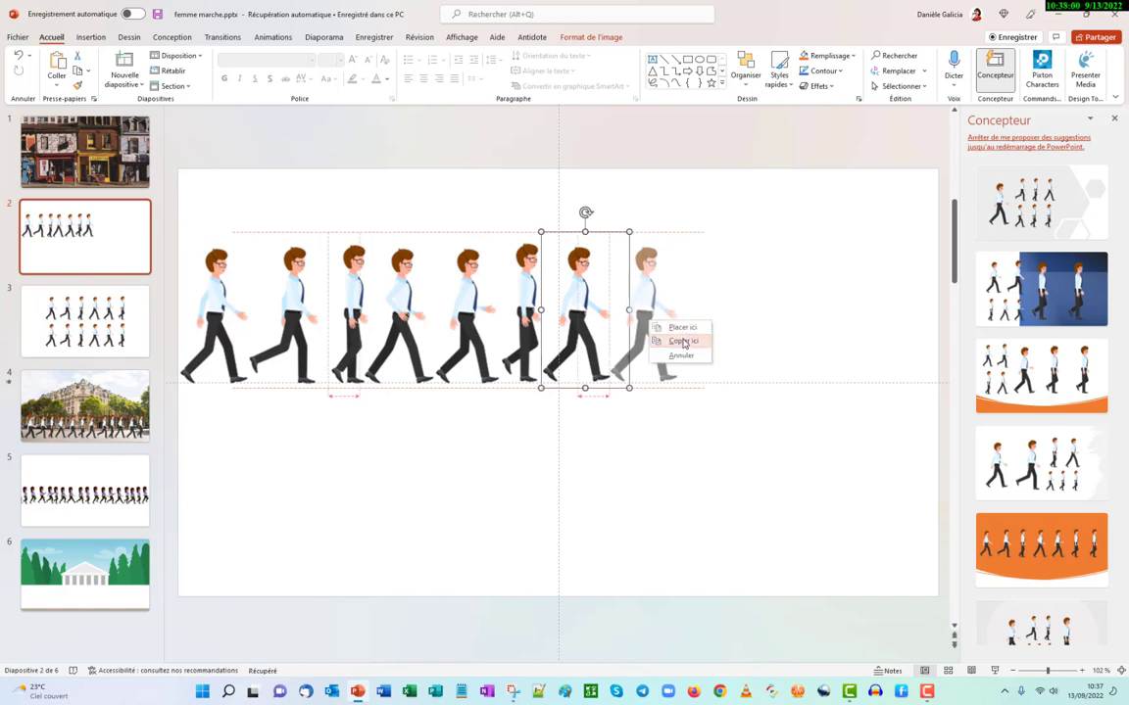
pyautogui.moveTo(648, 319); pyautogui.dragTo(649, 319)
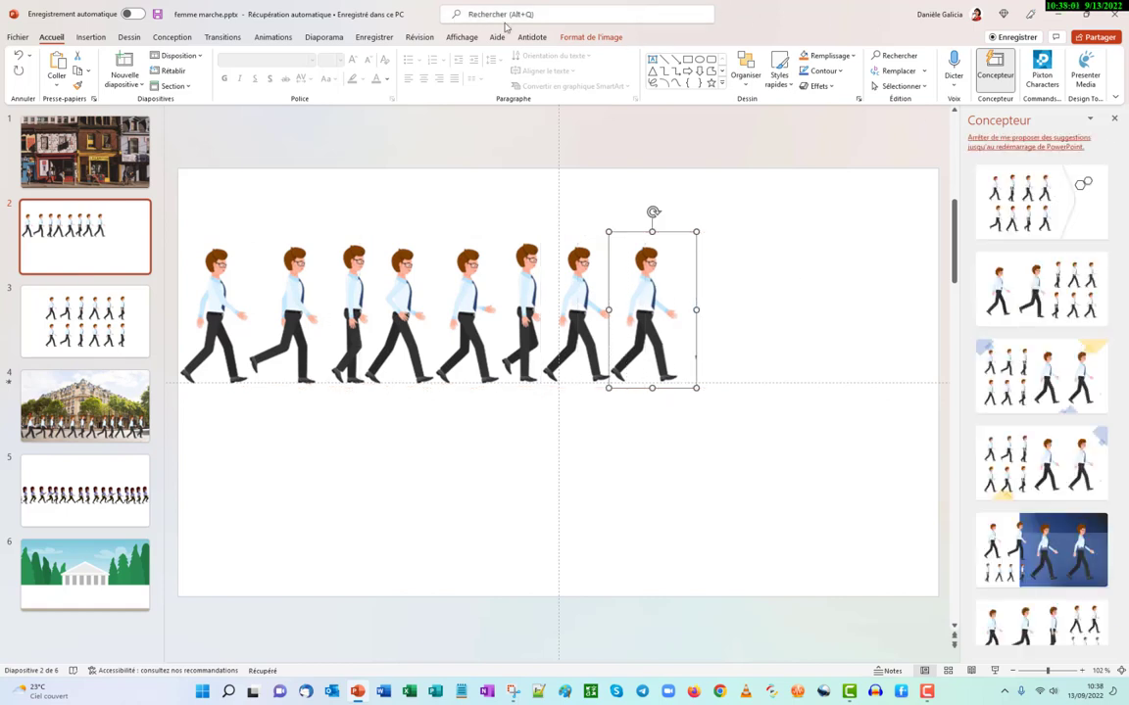
# Crop the new copy with Rogner so it frames the eighth walking pose
pyautogui.click(595, 36)
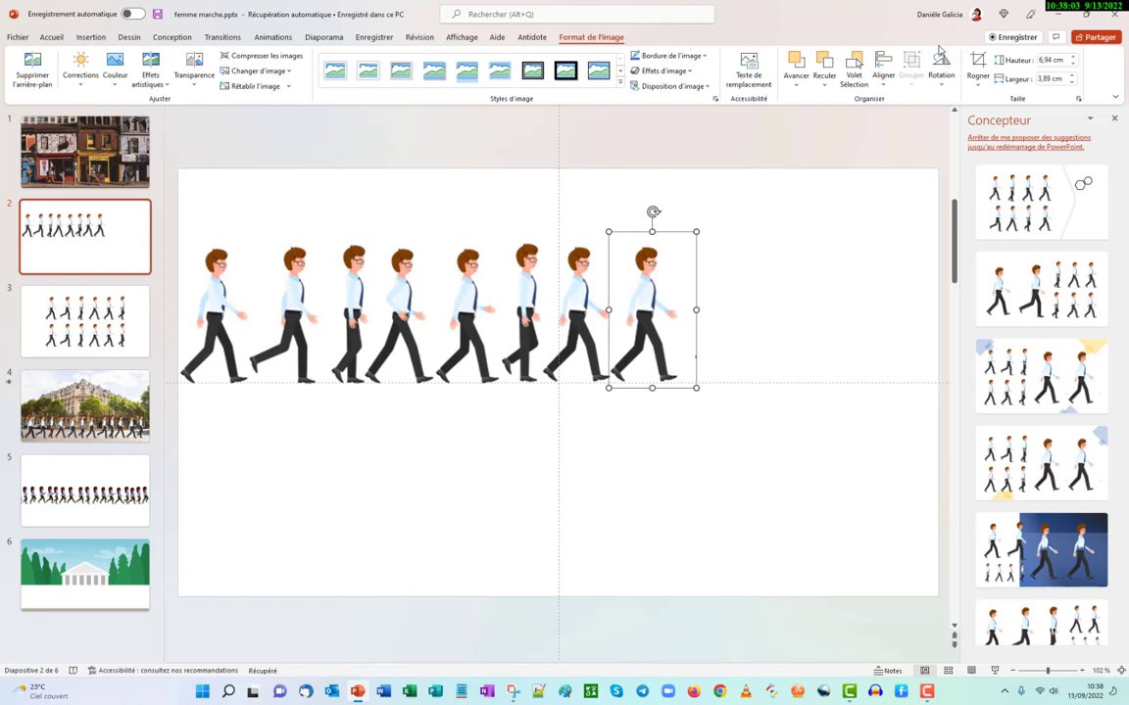
pyautogui.click(977, 63)
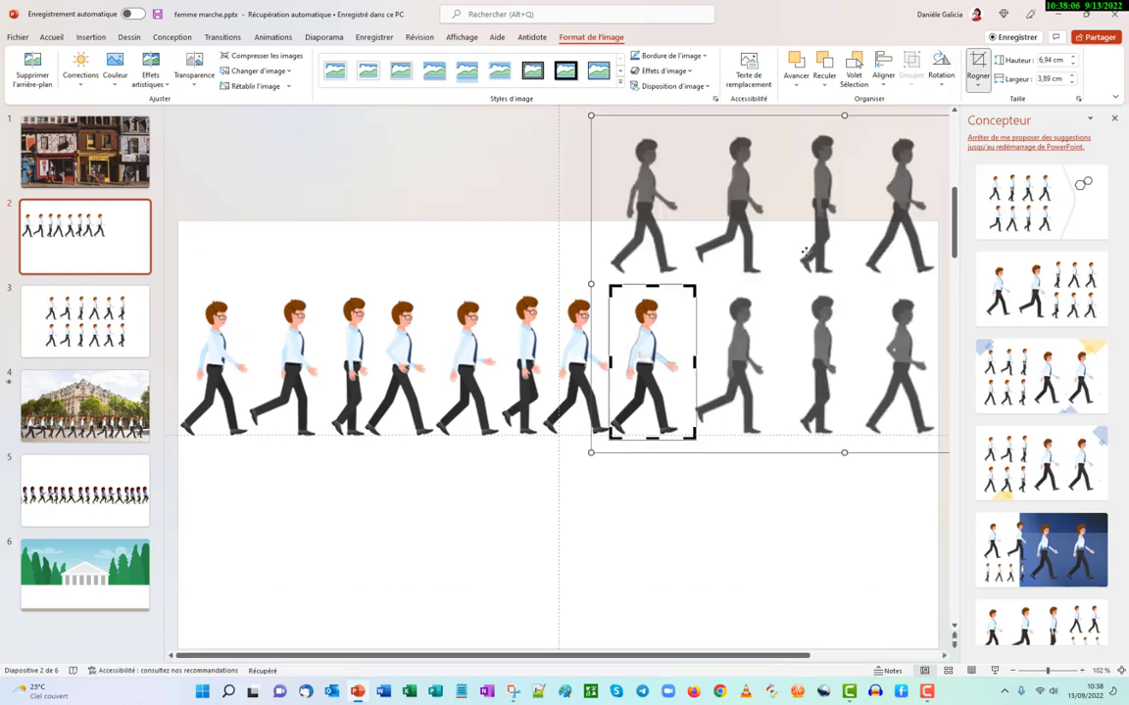
pyautogui.scroll(-1, 857, 403)
pyautogui.moveTo(864, 403); pyautogui.dragTo(778, 354)
pyautogui.moveTo(774, 355); pyautogui.dragTo(782, 356)
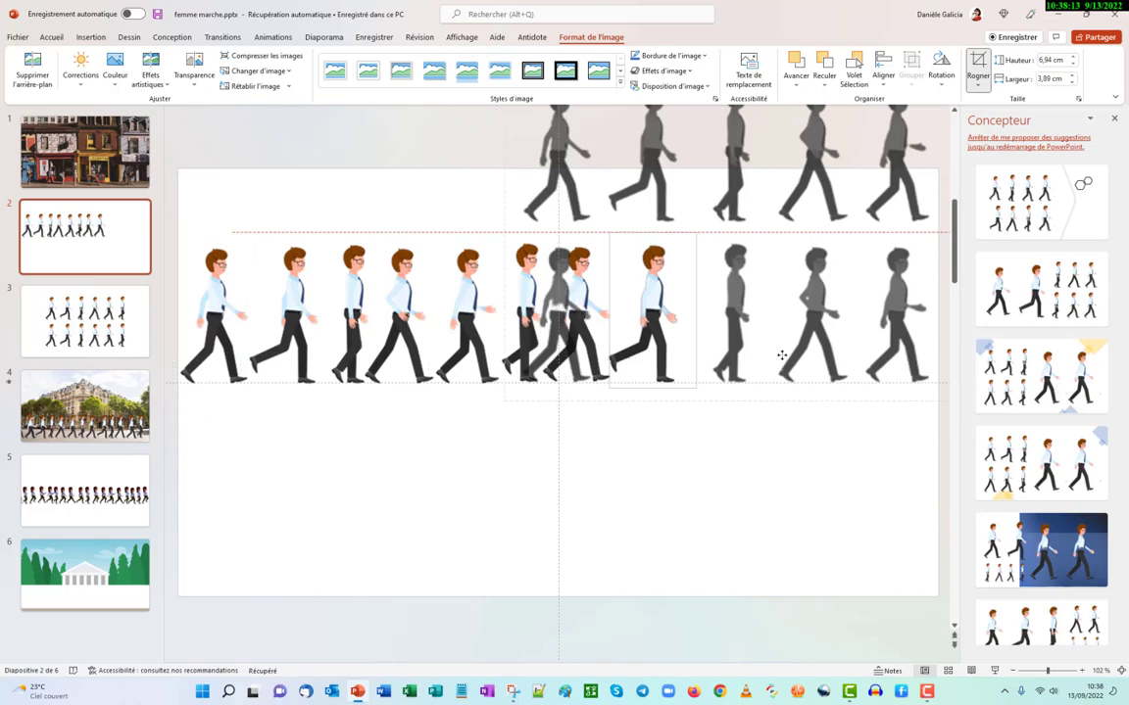
pyautogui.click(983, 73)
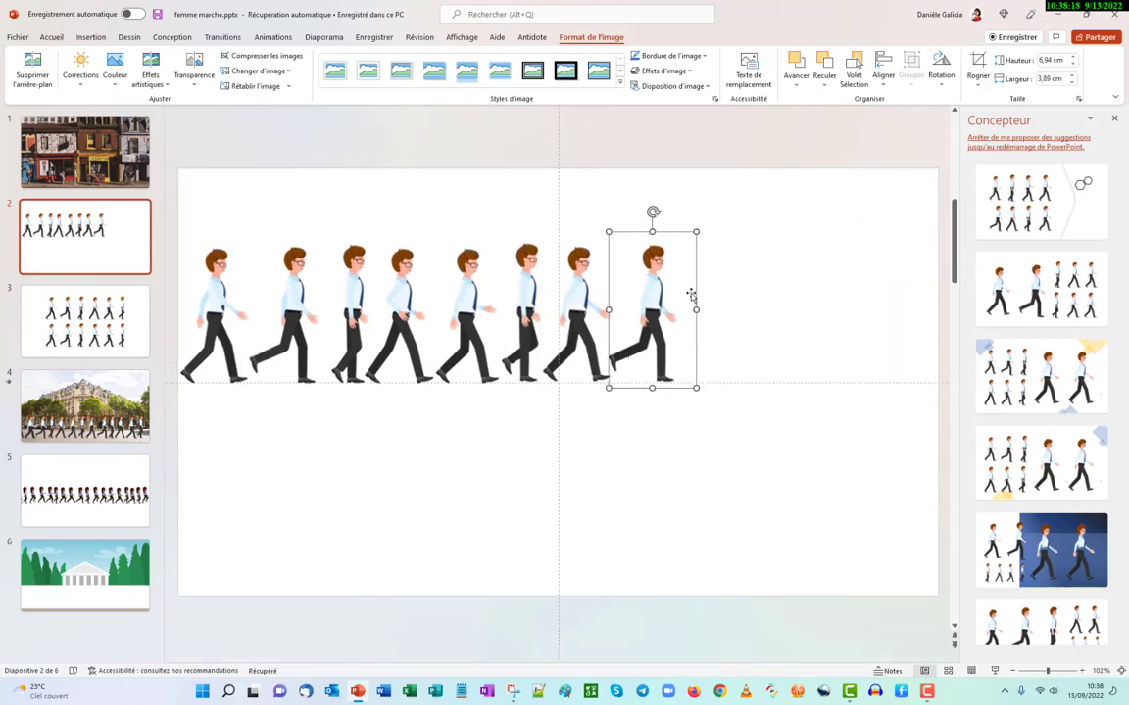
# Duplicate that figure past the end of the row and crop it to the ninth pose
pyautogui.moveTo(670, 290); pyautogui.dragTo(729, 287)
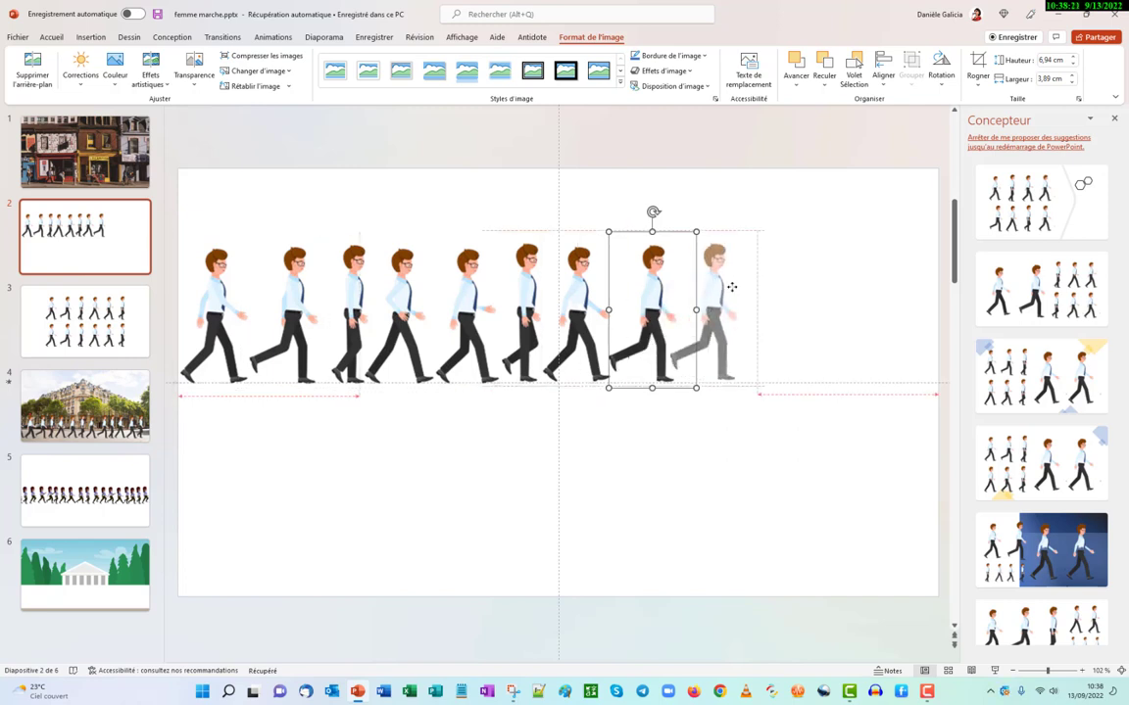
pyautogui.moveTo(732, 287); pyautogui.dragTo(738, 291)
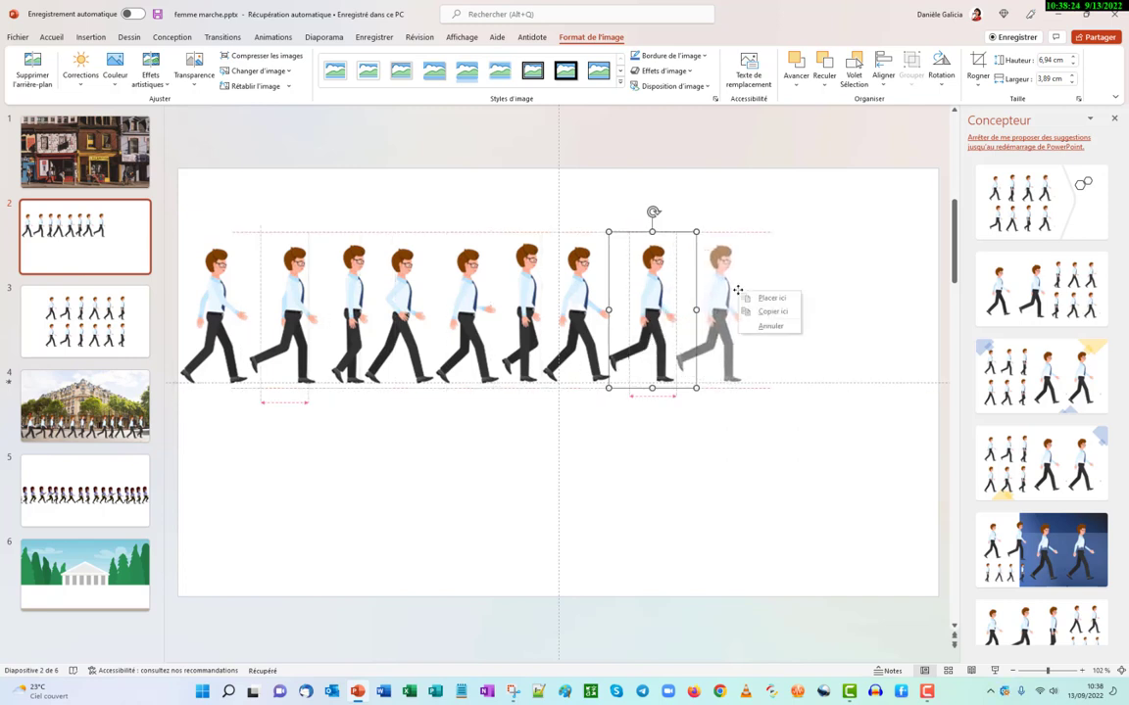
pyautogui.click(770, 311)
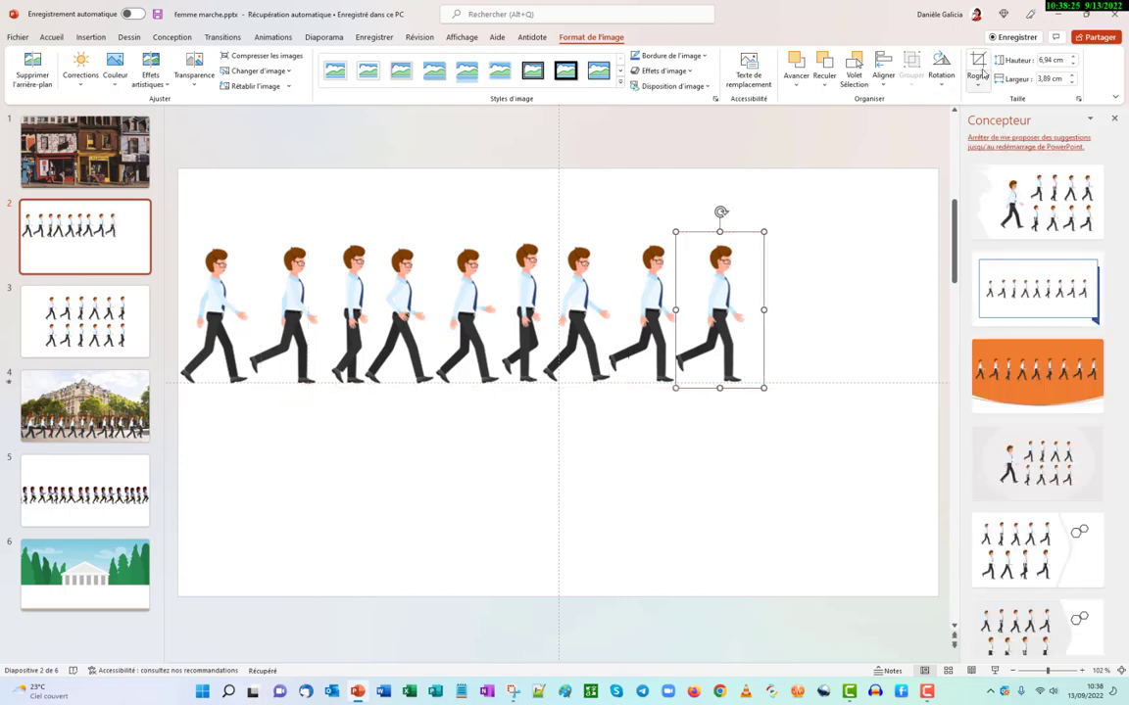
pyautogui.click(983, 74)
pyautogui.moveTo(844, 383)
pyautogui.mouseDown()
pyautogui.moveTo(806, 385)
pyautogui.moveTo(770, 329)
pyautogui.mouseUp()
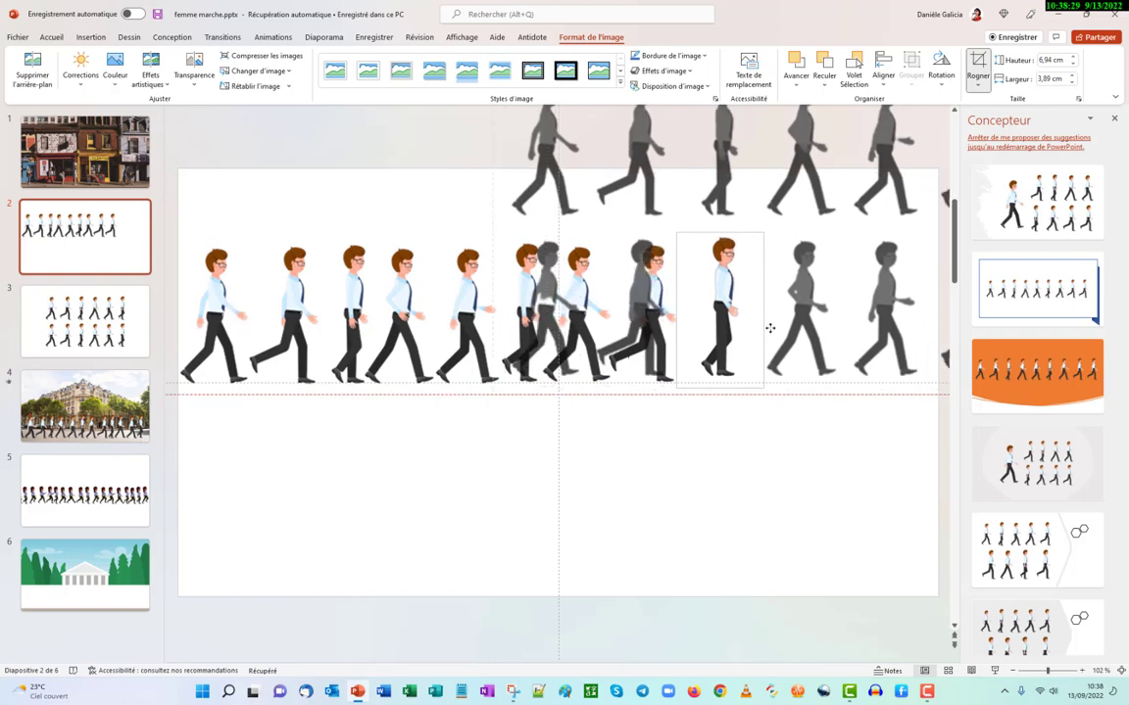
pyautogui.moveTo(770, 329); pyautogui.dragTo(751, 334)
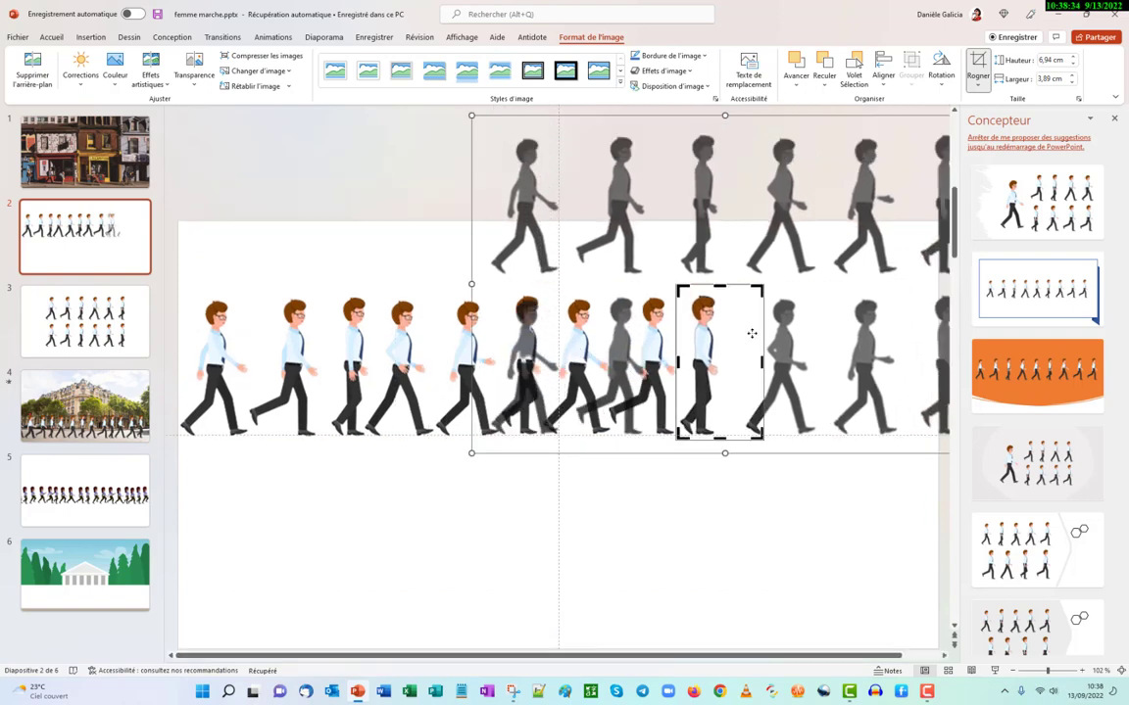
pyautogui.press('Escape')
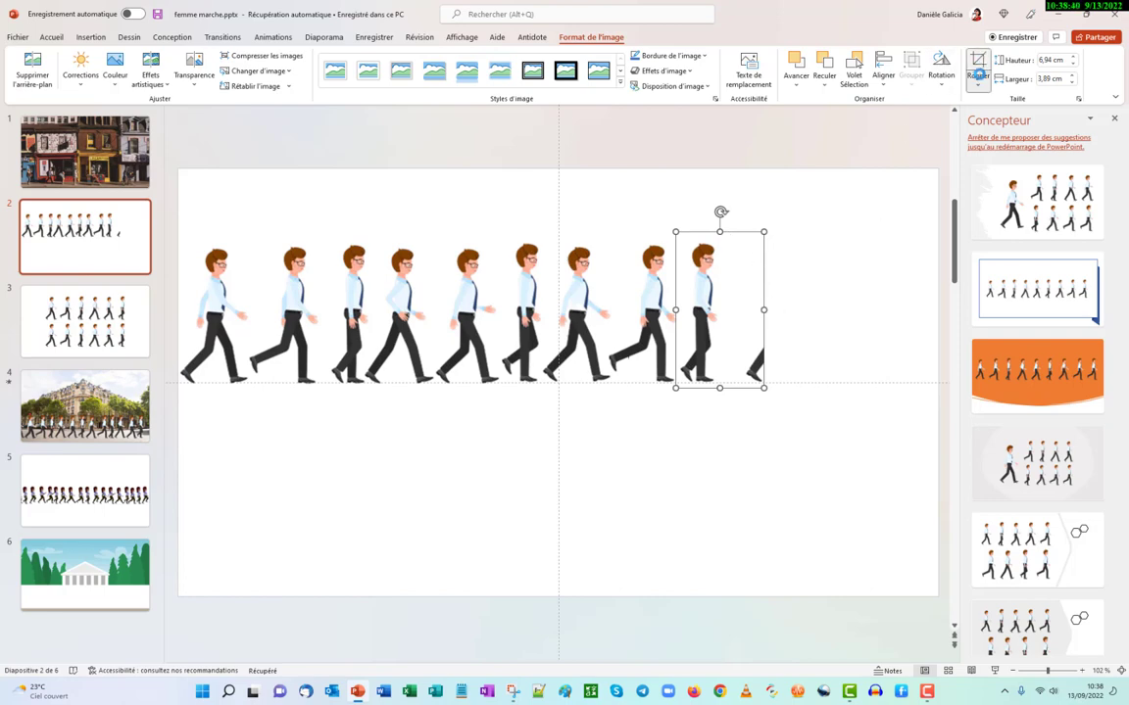
# Recrop the ninth figure to center its pose, then drag a copy after the row
pyautogui.click(979, 65)
pyautogui.scroll(-1, 761, 362)
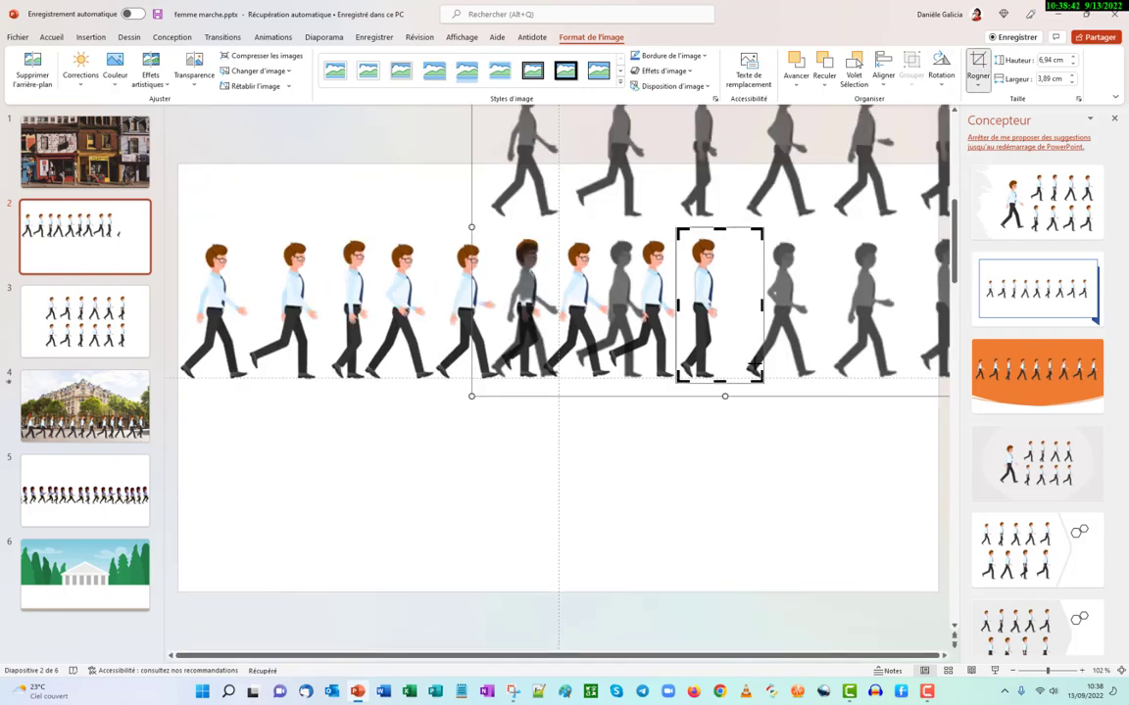
pyautogui.moveTo(761, 362); pyautogui.dragTo(740, 364)
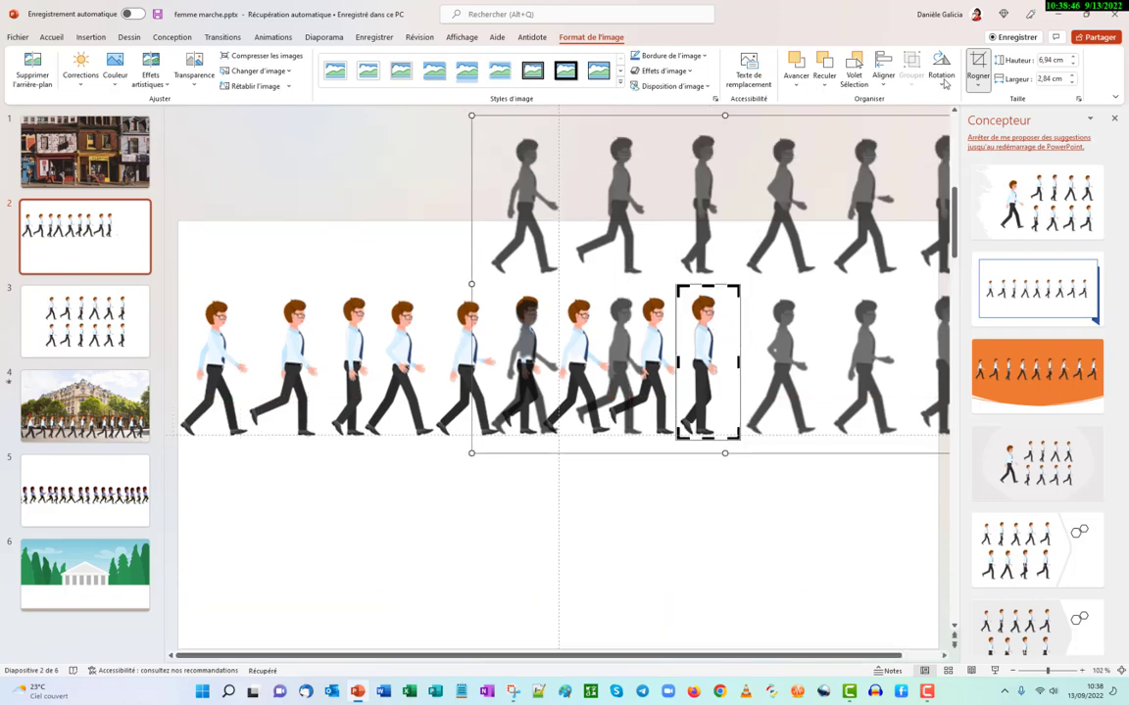
pyautogui.click(977, 75)
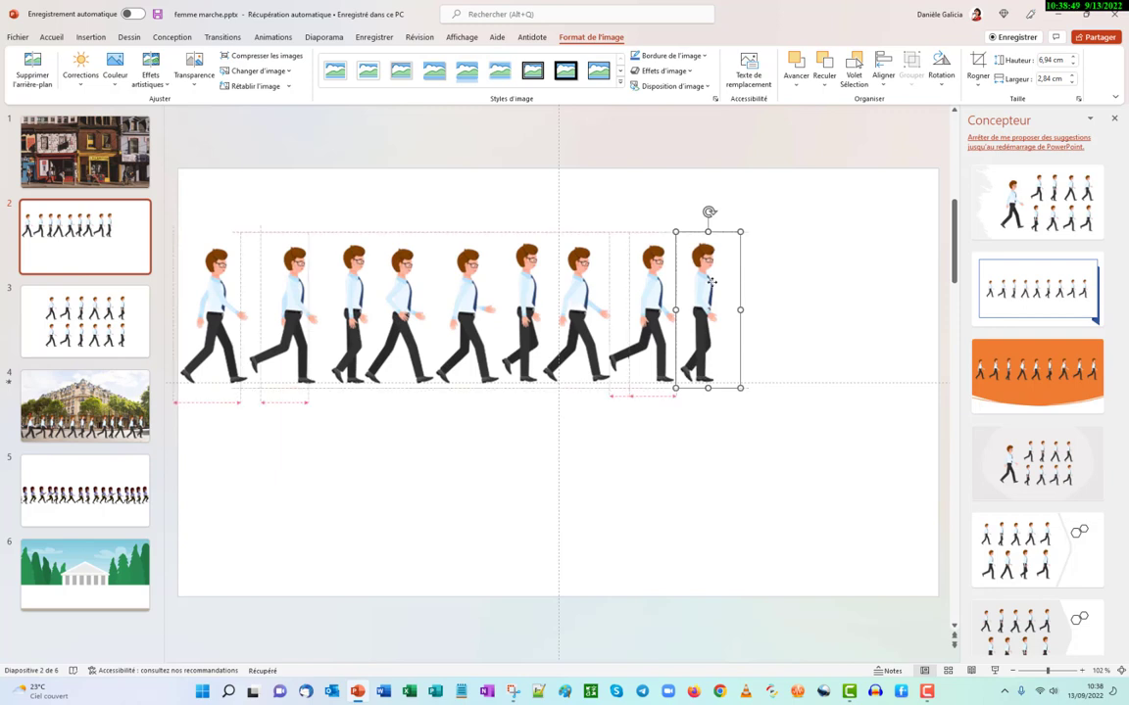
pyautogui.moveTo(718, 281); pyautogui.dragTo(754, 282)
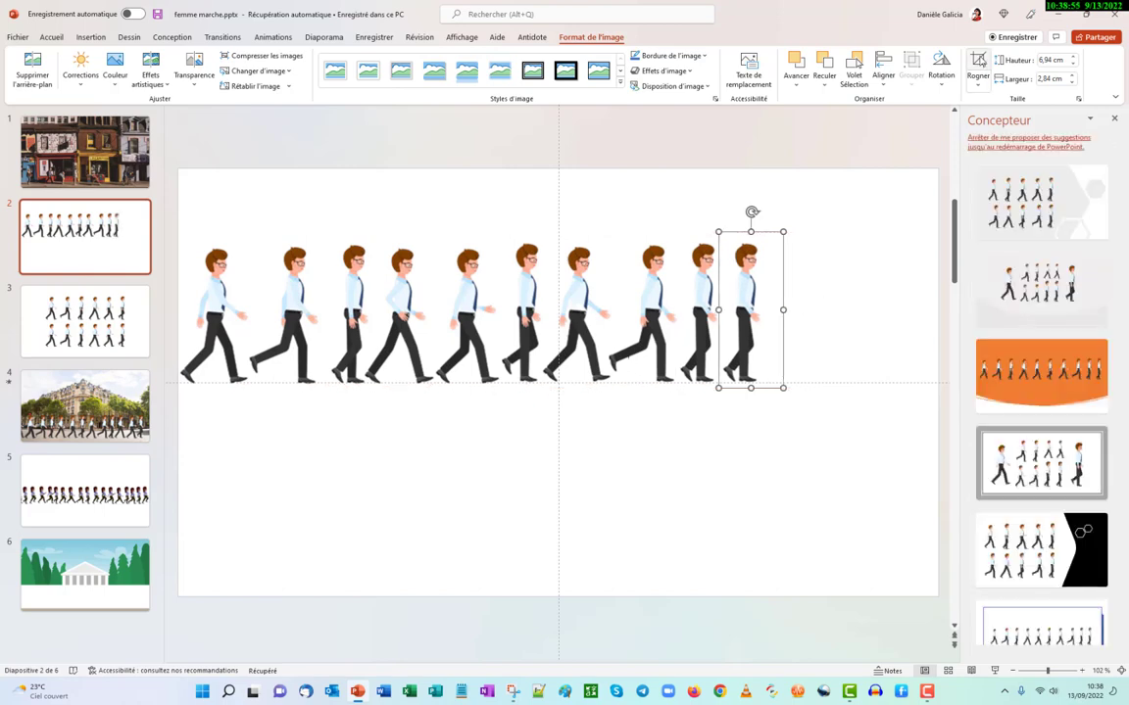
# Recrop the newest figure to show the next walking pose from the sprite sheet
pyautogui.click(977, 70)
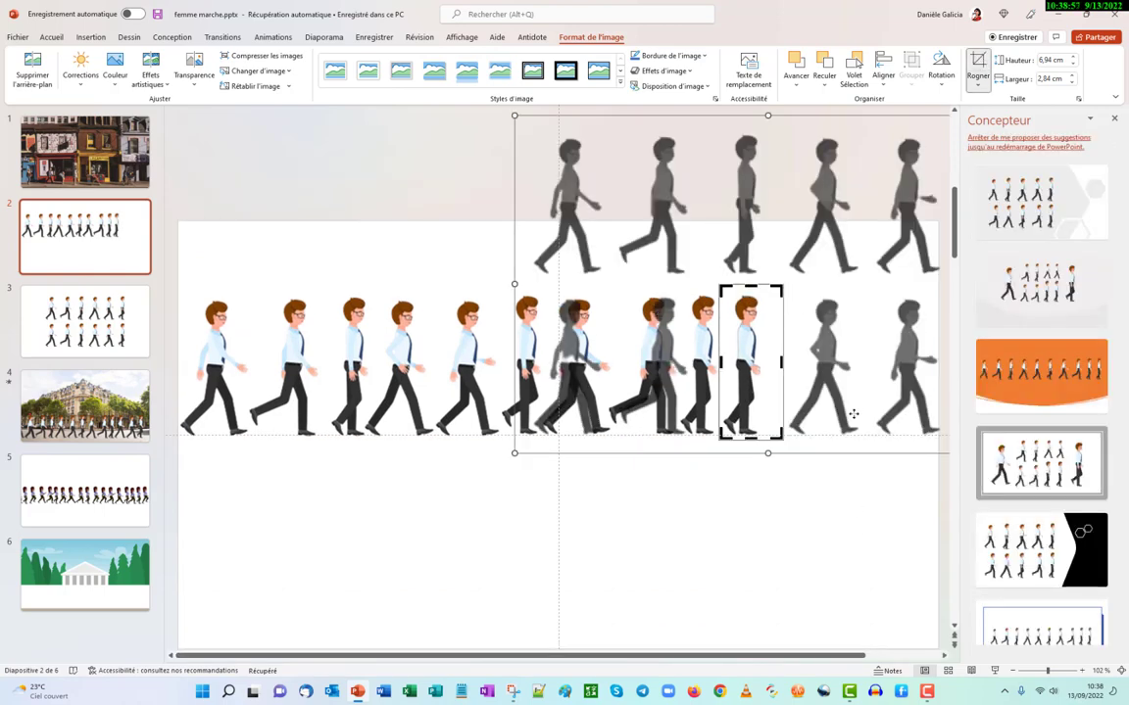
pyautogui.scroll(-1, 853, 414)
pyautogui.moveTo(854, 415)
pyautogui.mouseDown()
pyautogui.moveTo(781, 360)
pyautogui.moveTo(796, 365)
pyautogui.mouseUp()
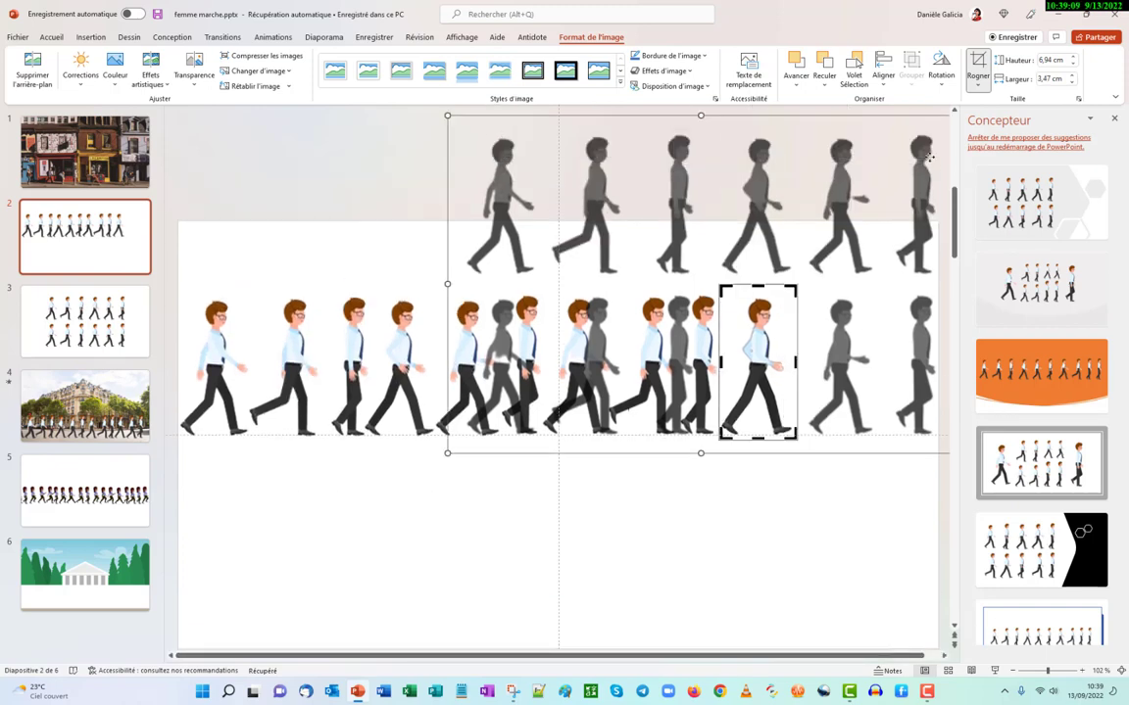
pyautogui.click(978, 65)
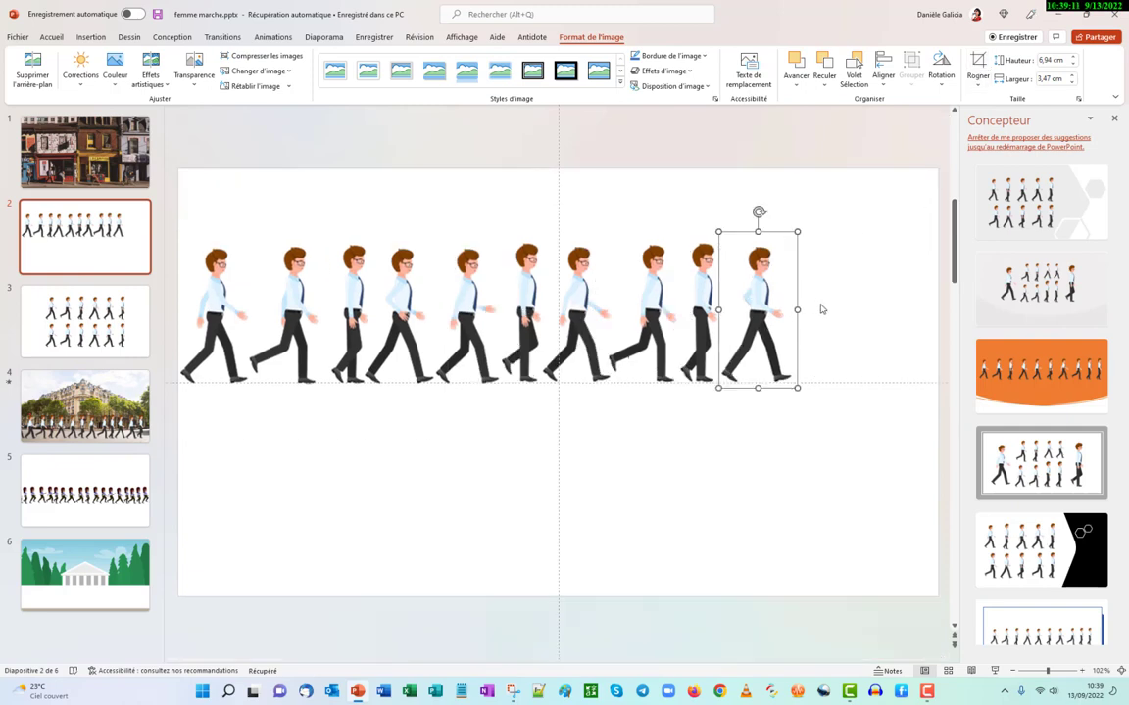
# Copy the last figure to the row's end and crop it to the eleventh pose
pyautogui.moveTo(769, 313); pyautogui.dragTo(834, 309)
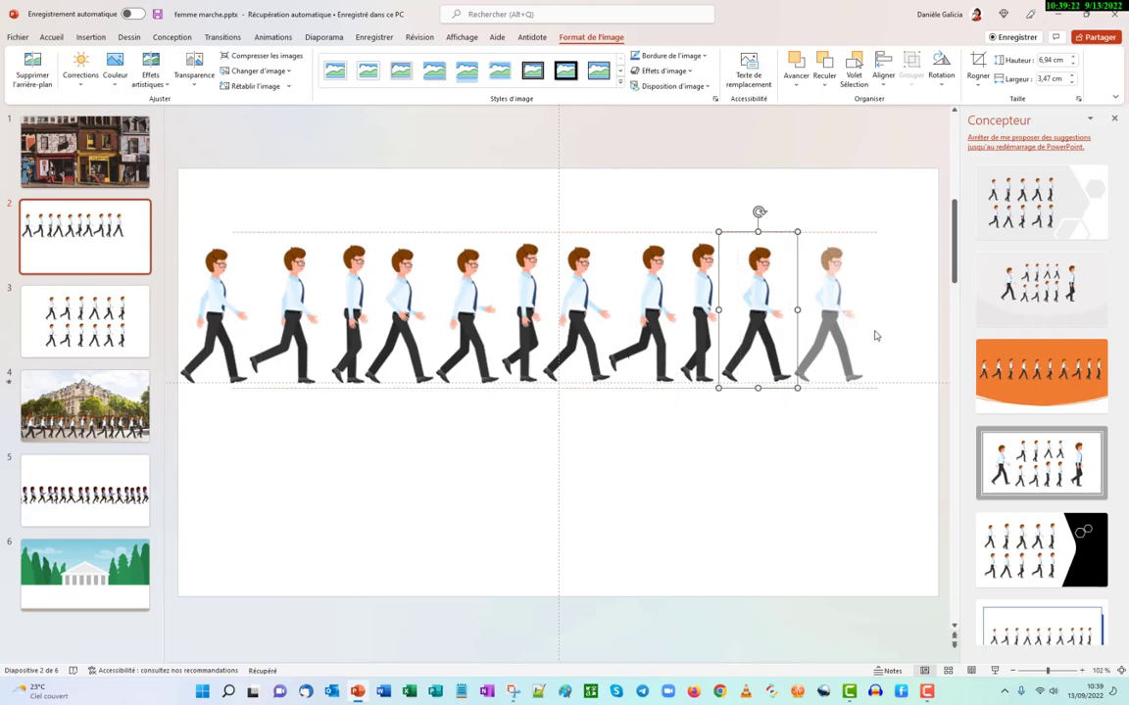
pyautogui.moveTo(839, 310); pyautogui.dragTo(877, 336)
pyautogui.click(977, 63)
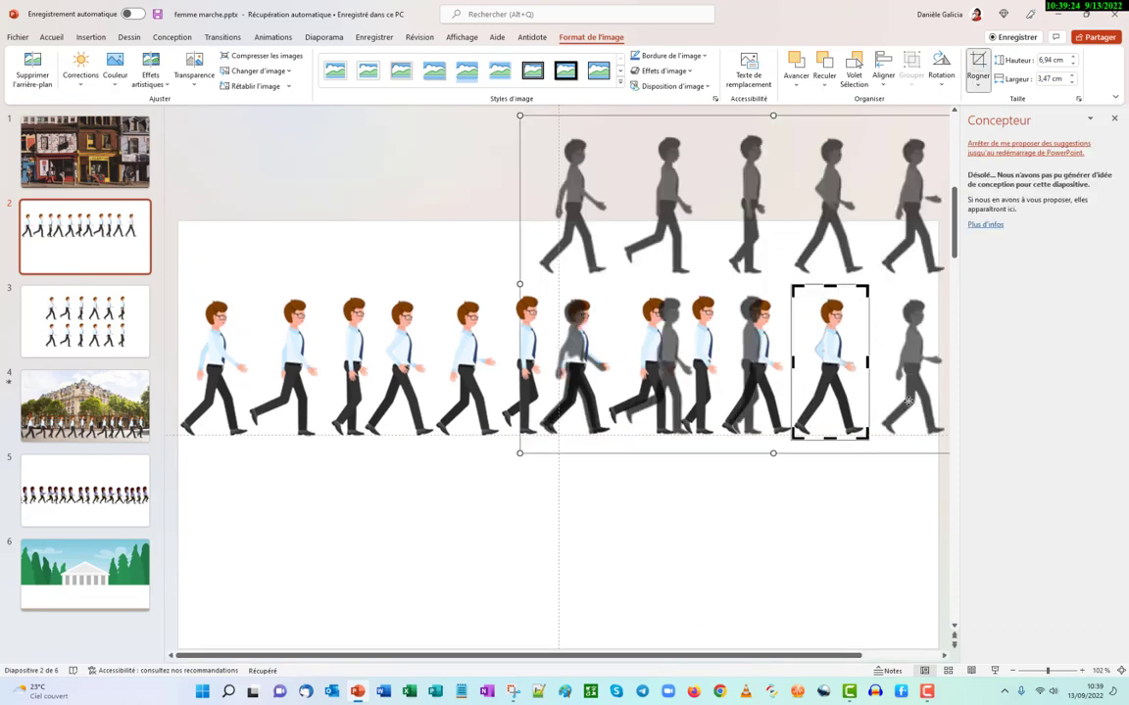
pyautogui.click(1039, 672)
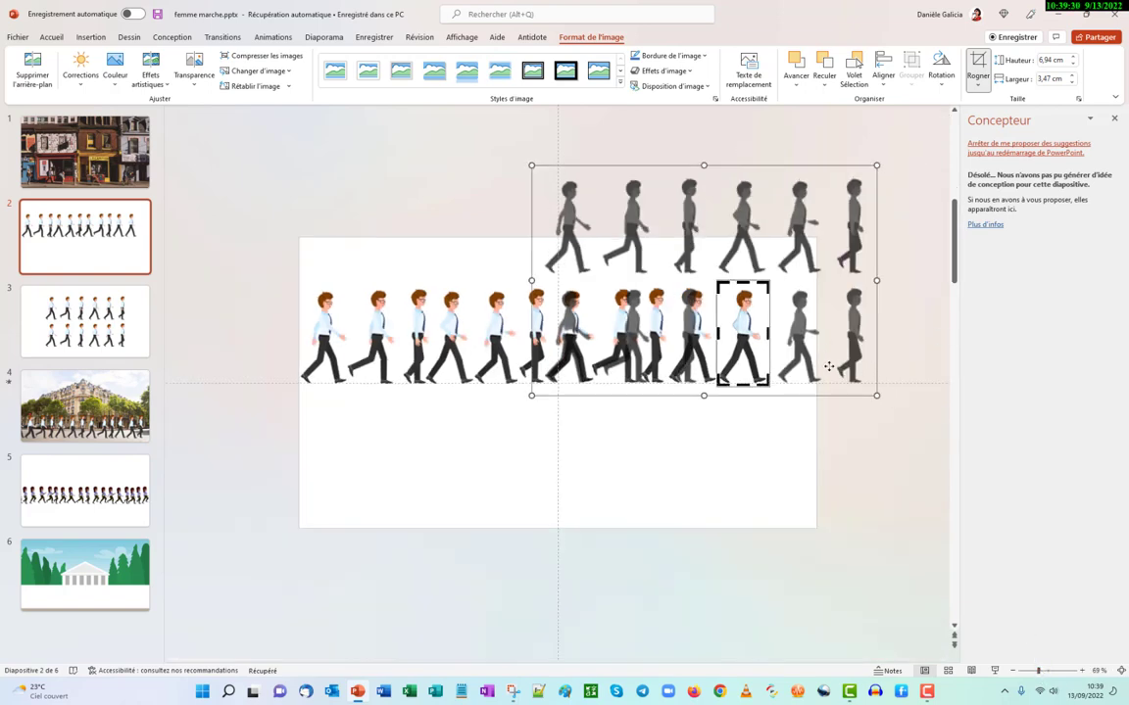
pyautogui.moveTo(829, 366); pyautogui.dragTo(775, 370)
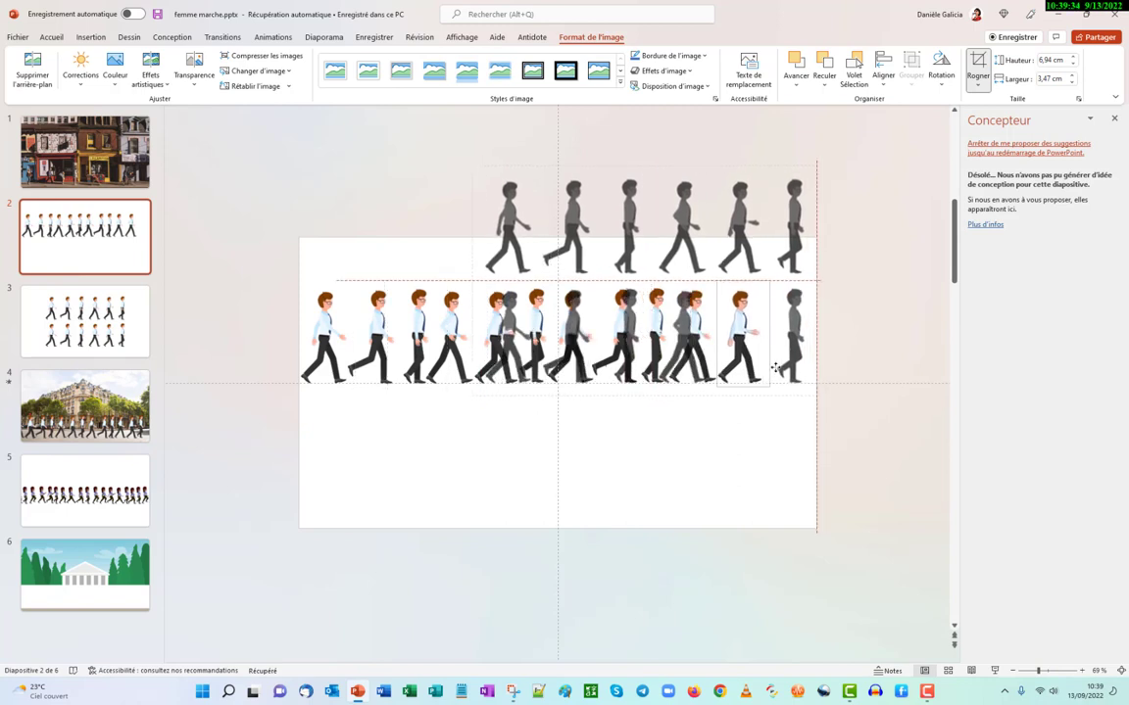
pyautogui.click(775, 366)
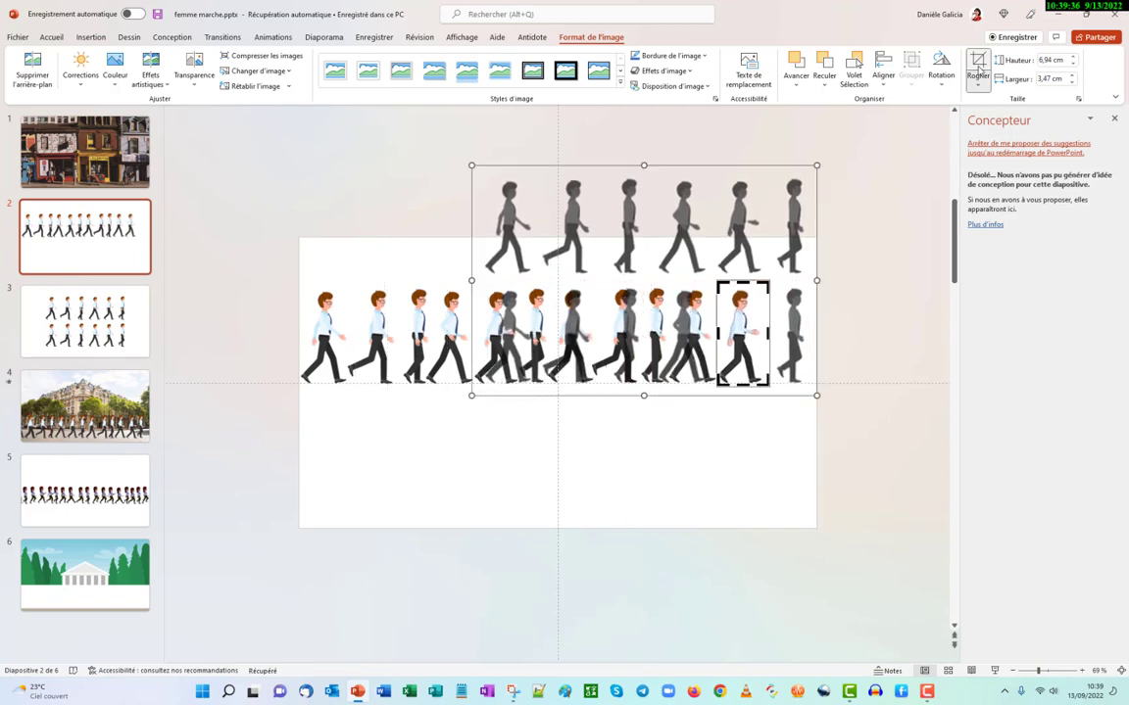
pyautogui.press('Escape')
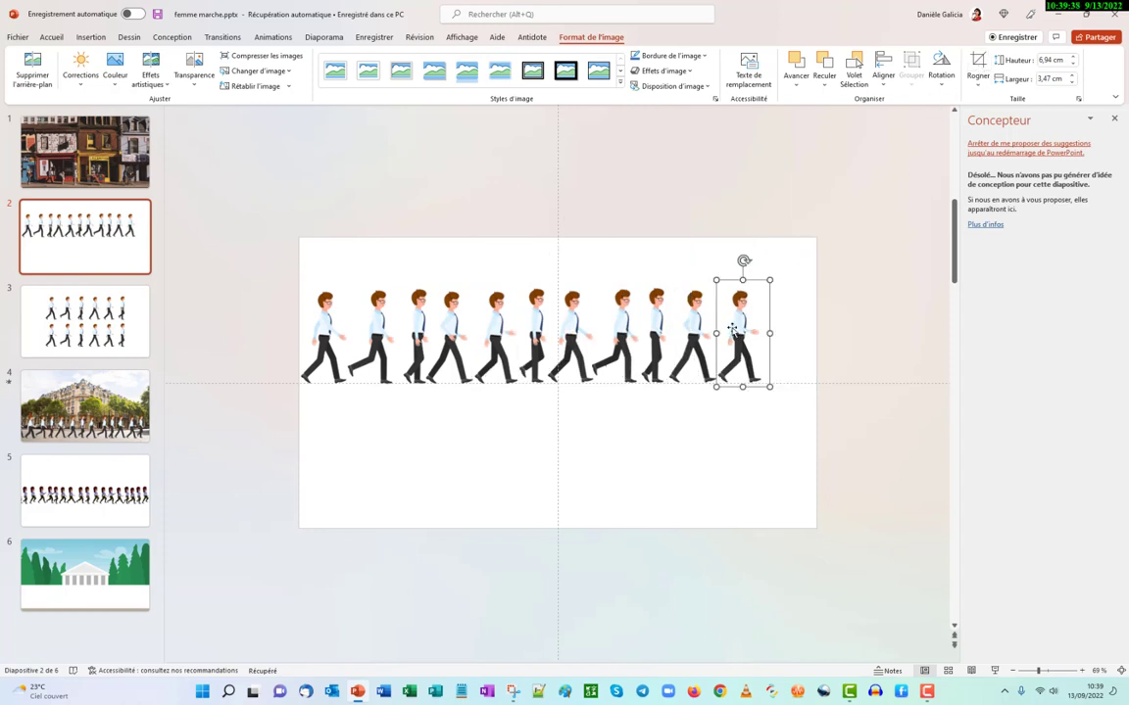
# Copy the figure once more and crop it to the twelfth pose, completing the row
pyautogui.moveTo(732, 329); pyautogui.dragTo(777, 330)
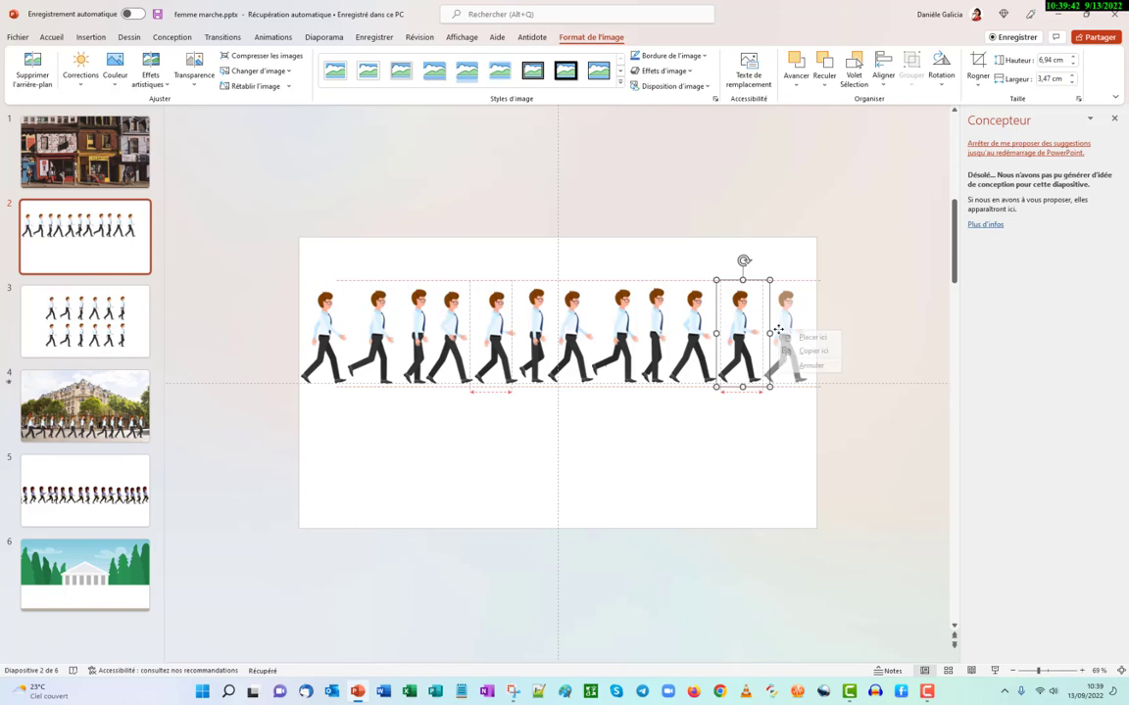
pyautogui.moveTo(777, 330); pyautogui.dragTo(799, 338)
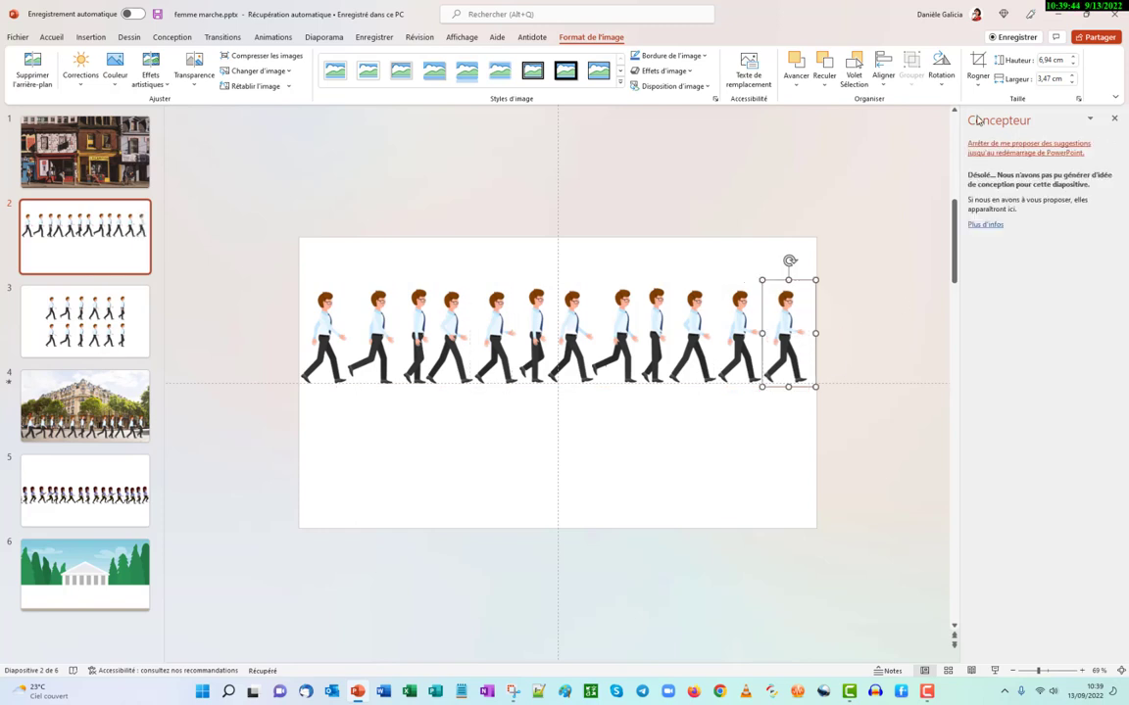
pyautogui.click(978, 61)
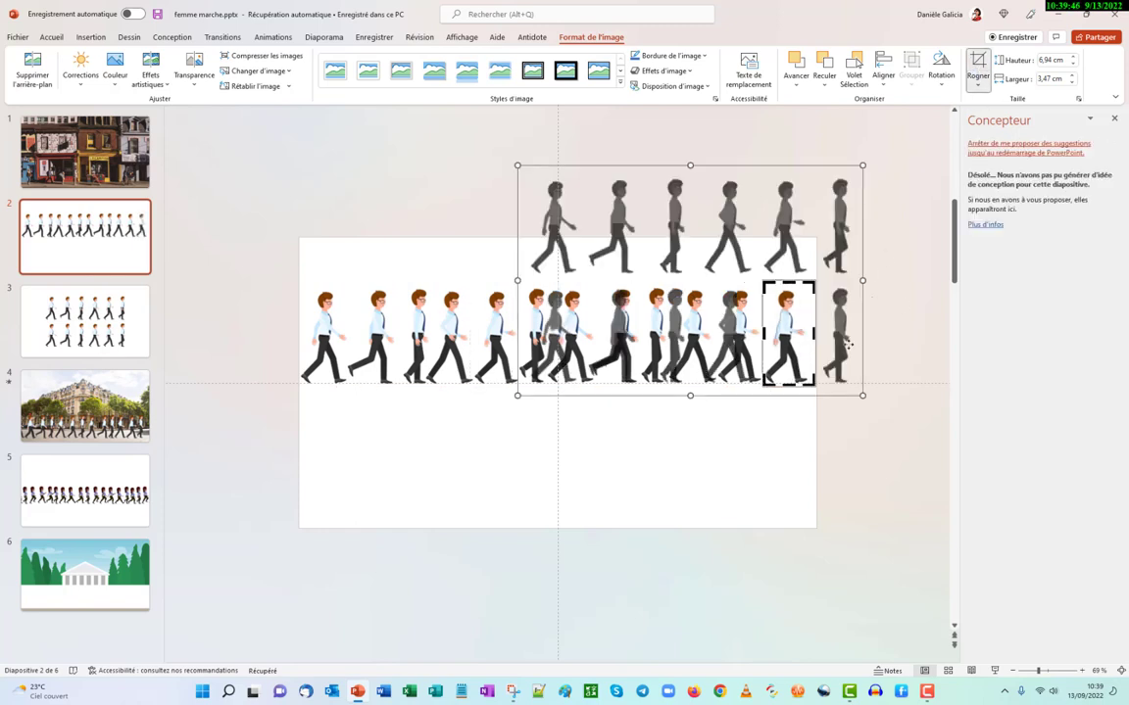
pyautogui.moveTo(848, 343); pyautogui.dragTo(800, 350)
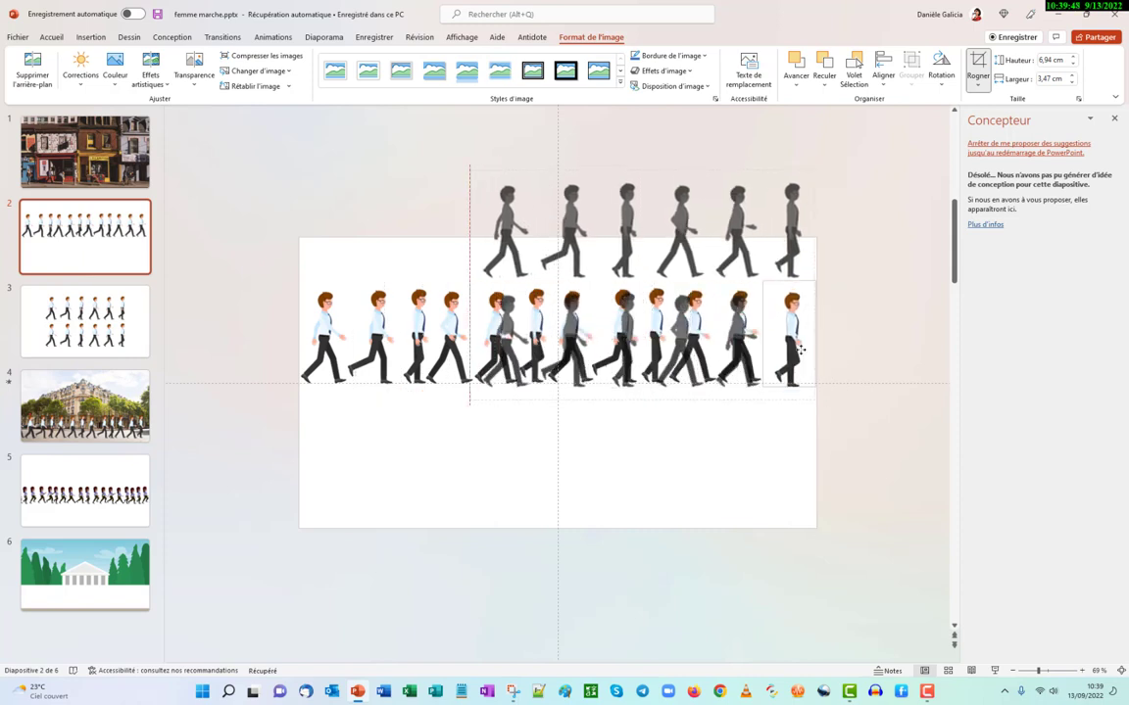
pyautogui.moveTo(801, 350); pyautogui.dragTo(796, 346)
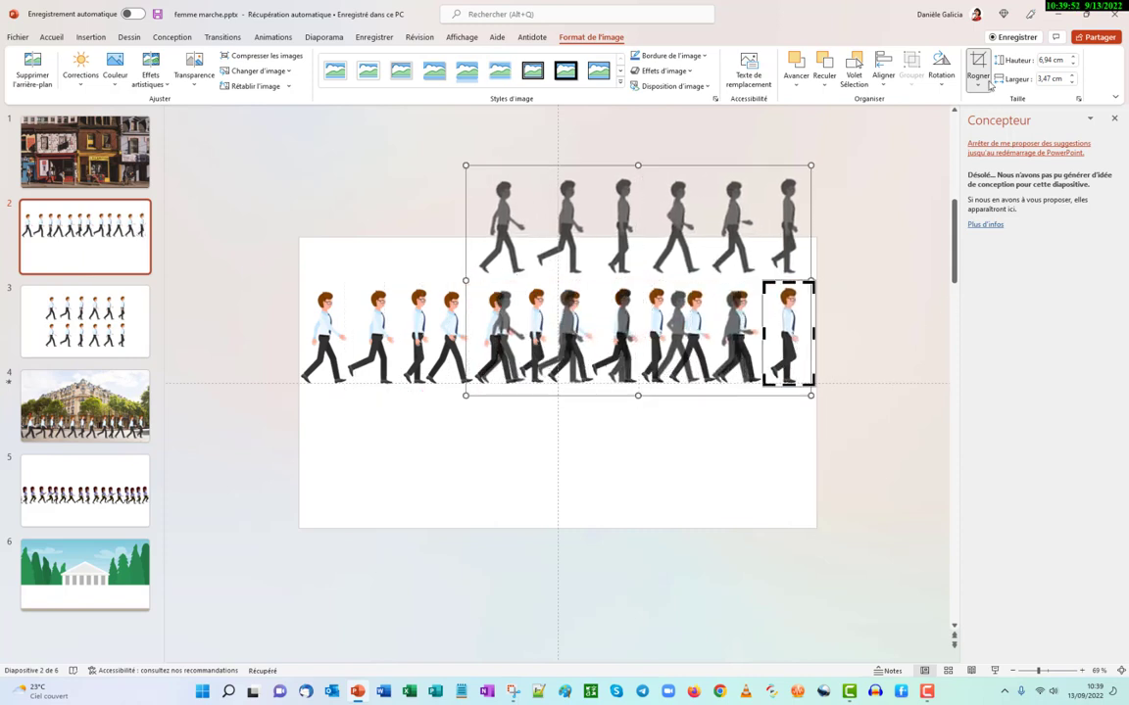
pyautogui.click(631, 555)
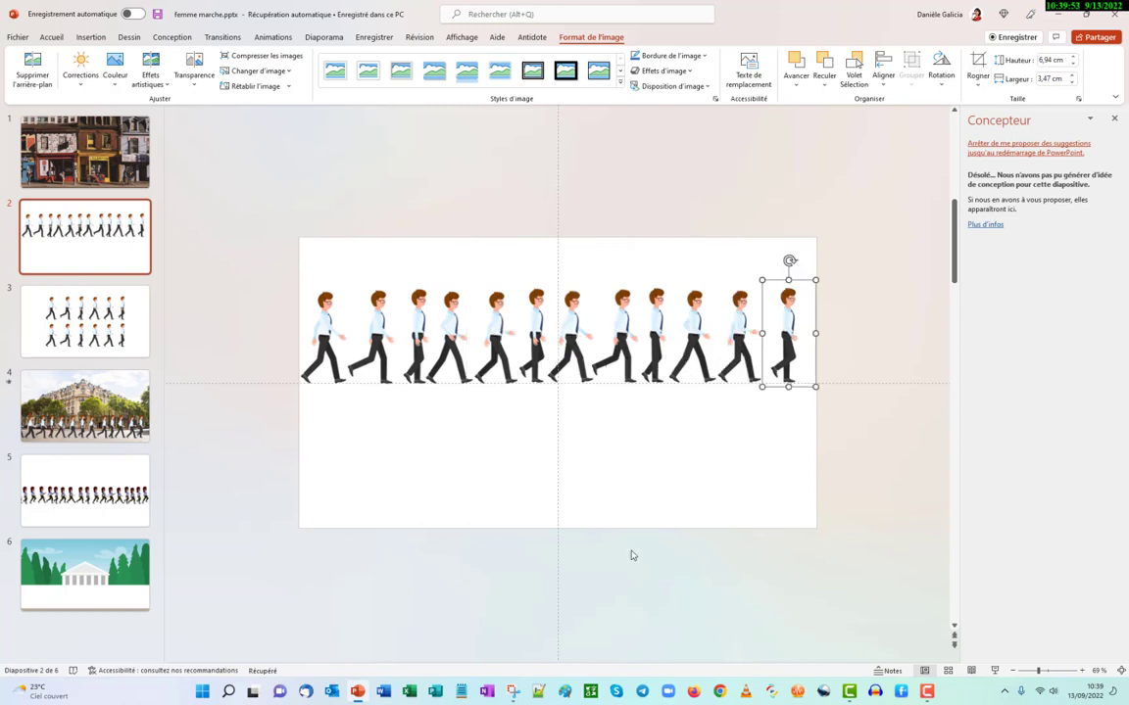
pyautogui.click(564, 494)
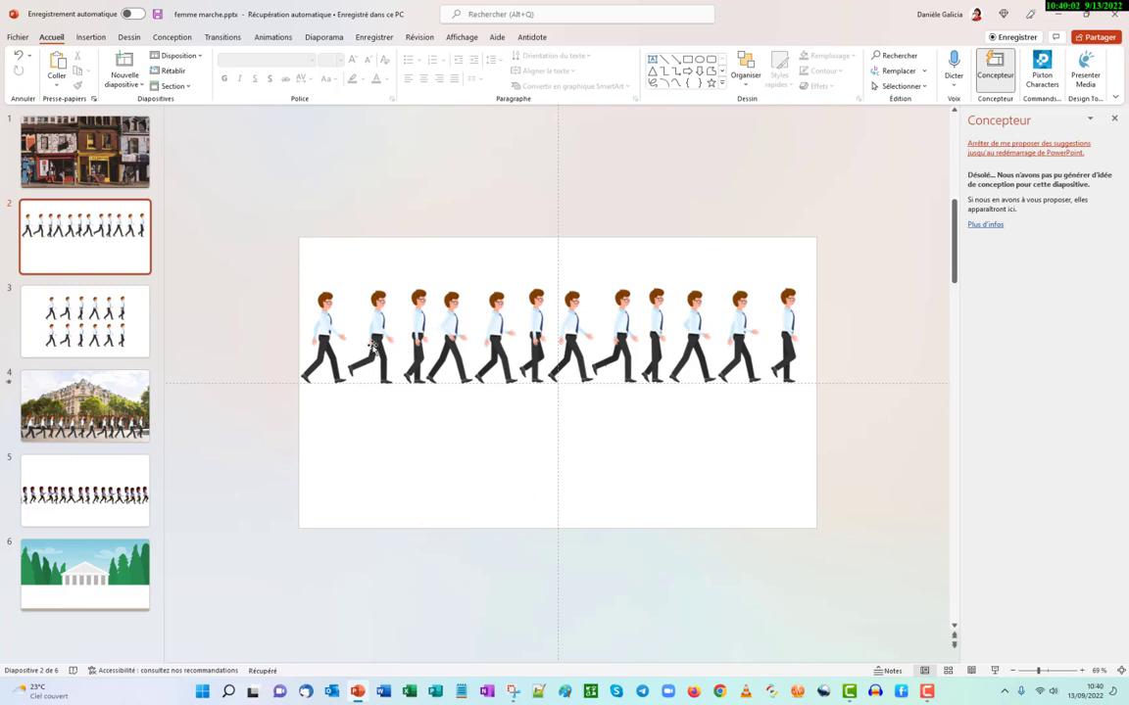
# Nudge the early figures, including the third, slightly left to even the gaps
pyautogui.moveTo(375, 348); pyautogui.dragTo(372, 345)
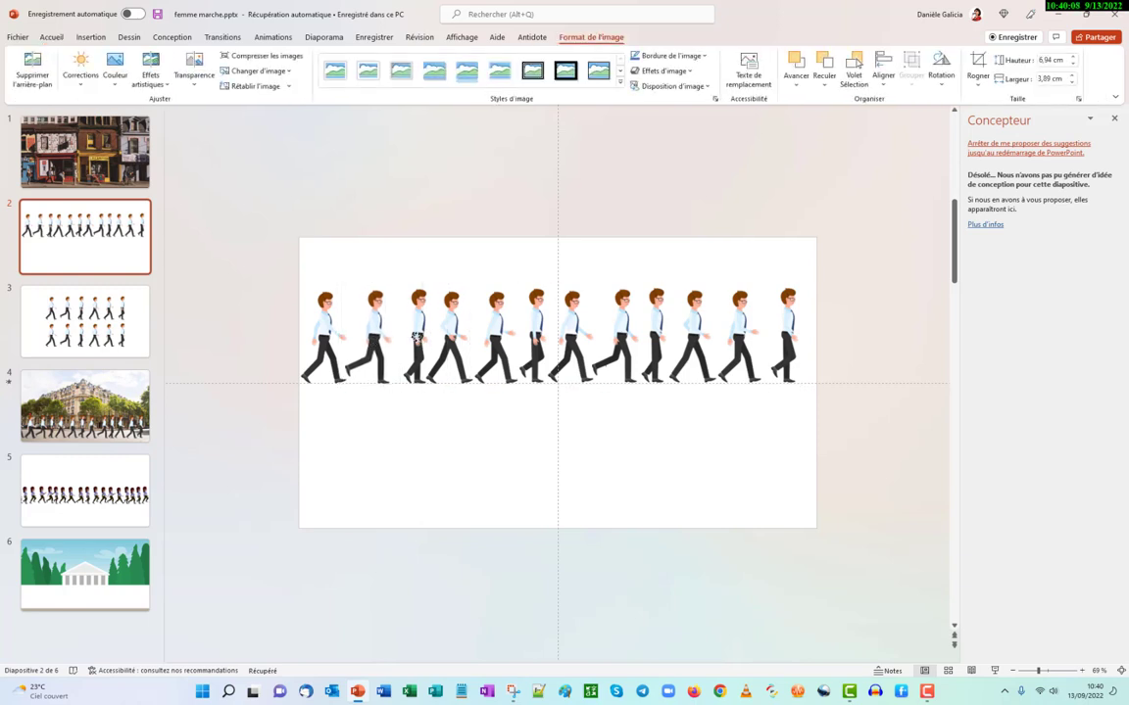
pyautogui.moveTo(416, 338); pyautogui.dragTo(409, 338)
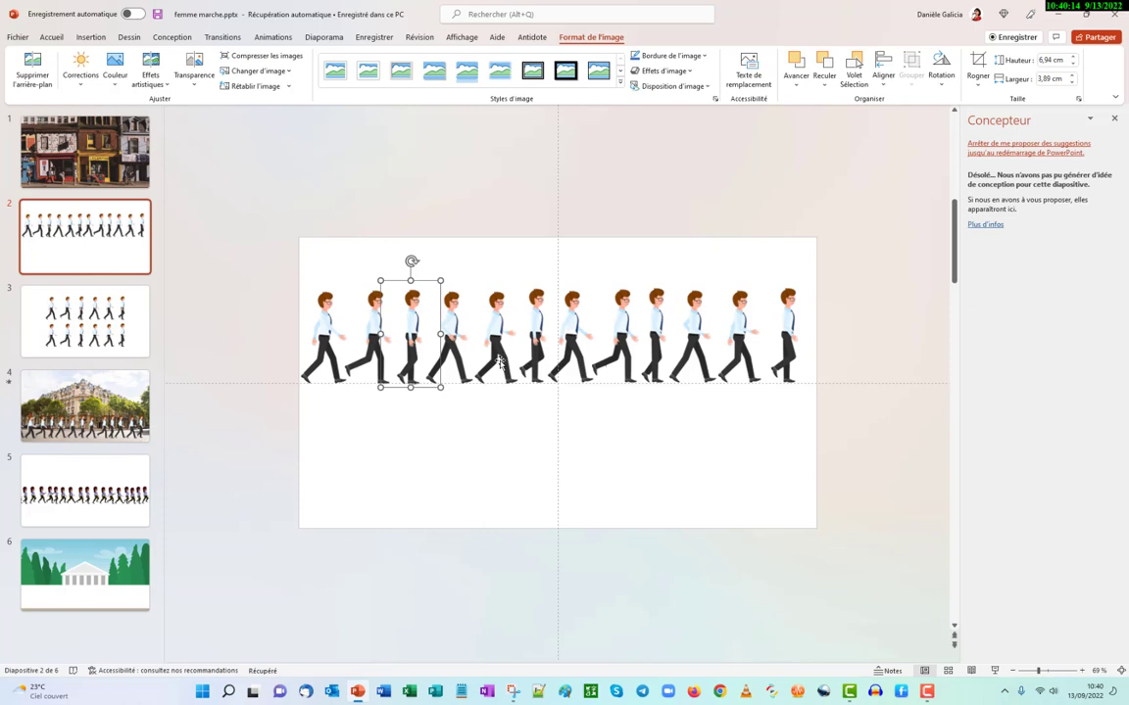
pyautogui.click(490, 338)
pyautogui.click(576, 345)
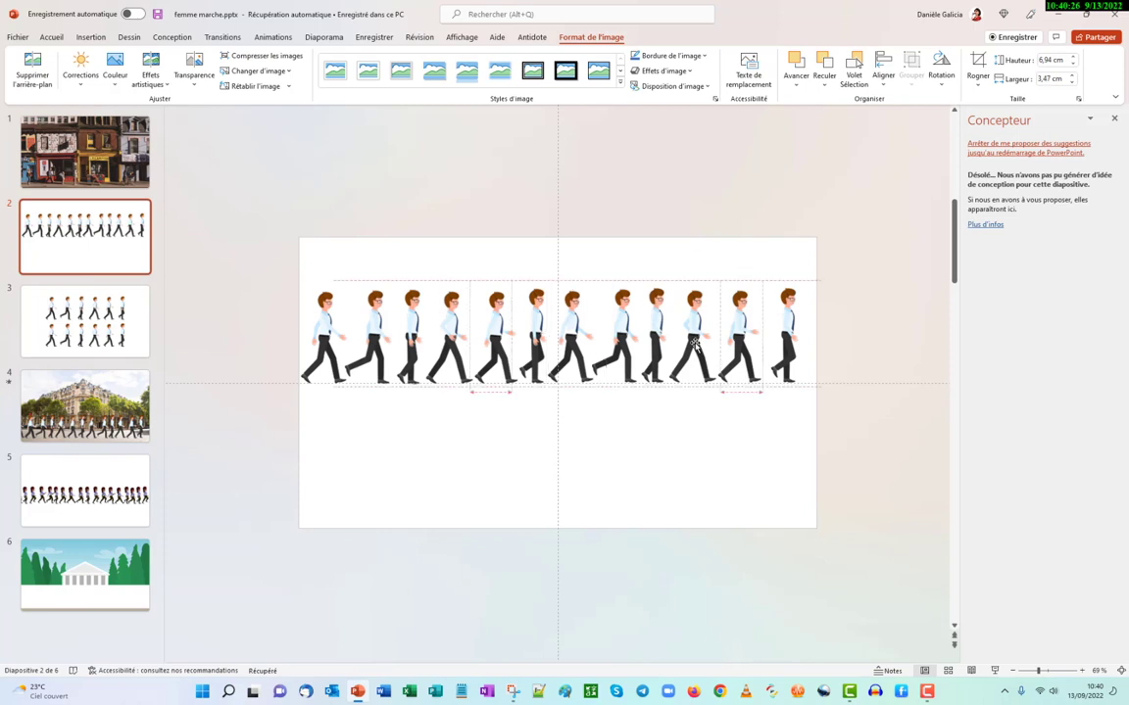
# Shift a figure near the end right to balance the spacing, then close the Concepteur pane
pyautogui.click(692, 338)
pyautogui.moveTo(746, 348); pyautogui.dragTo(779, 350)
pyautogui.click(680, 516)
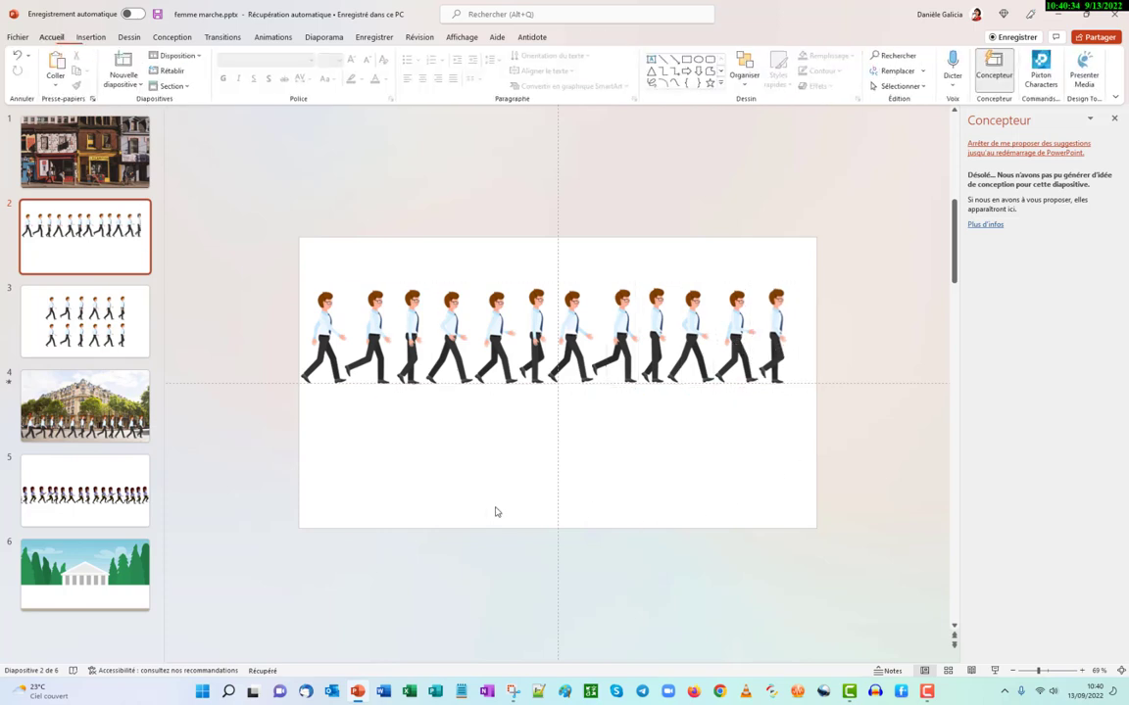
pyautogui.click(985, 63)
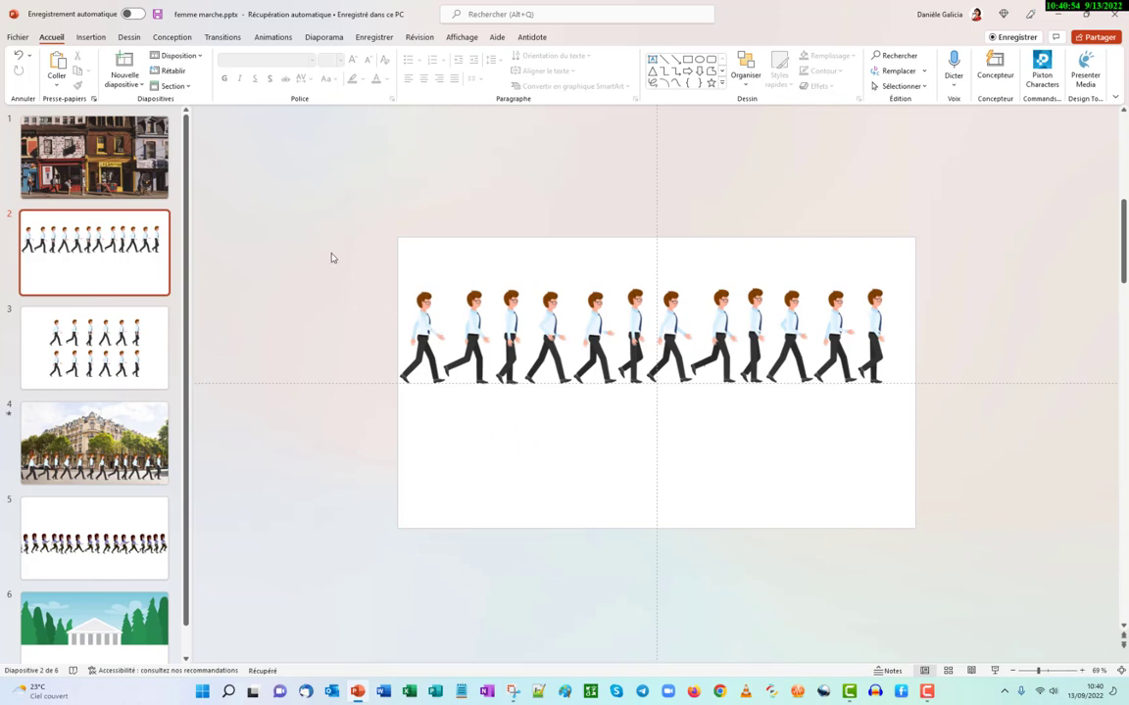
# Give all twelve selected figures a Sortie > Disparaître exit, then select every entry in the Animation pane
pyautogui.moveTo(332, 253); pyautogui.dragTo(943, 420)
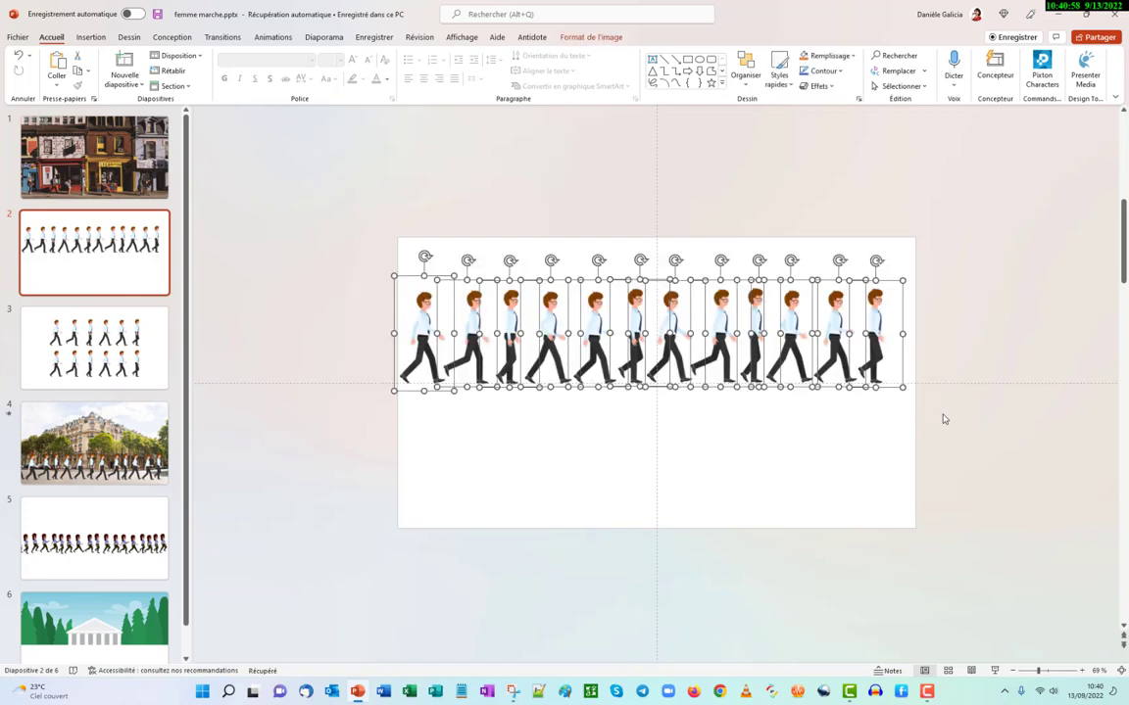
pyautogui.click(271, 40)
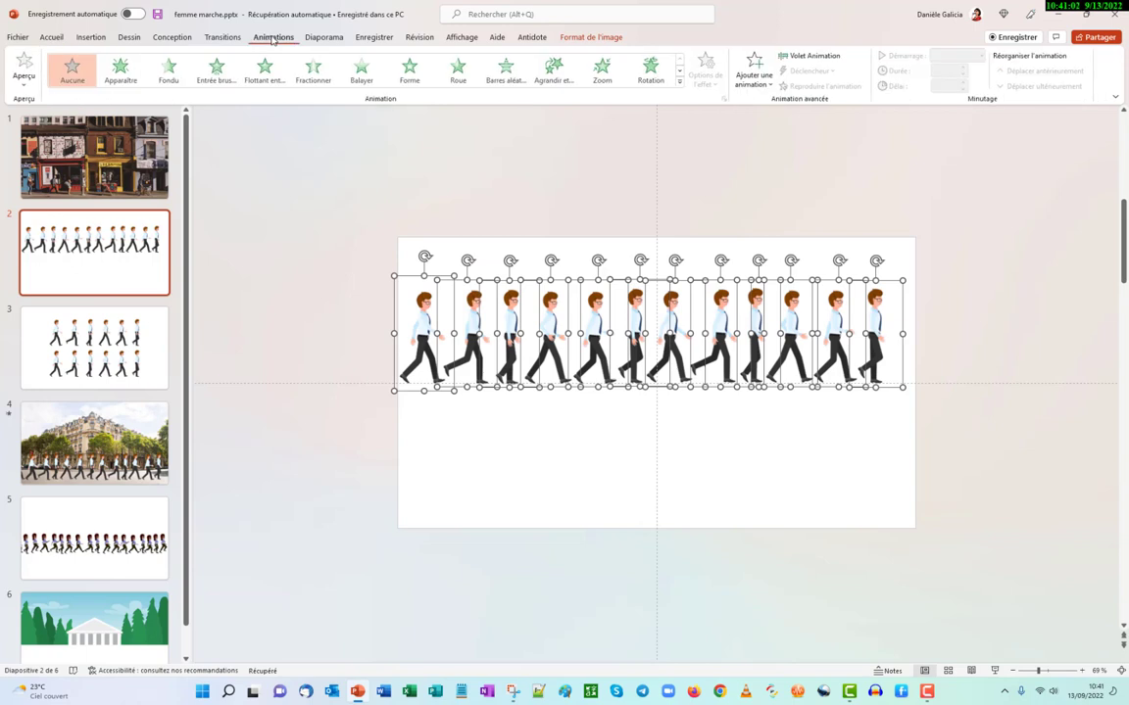
pyautogui.click(806, 57)
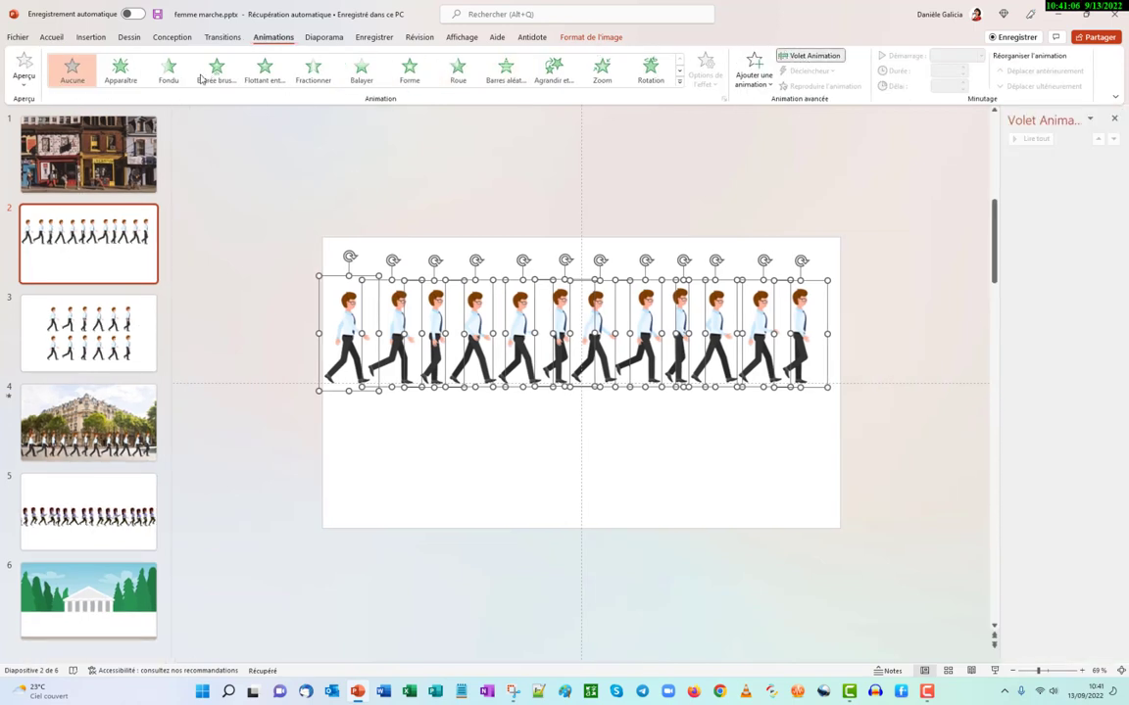
pyautogui.click(120, 66)
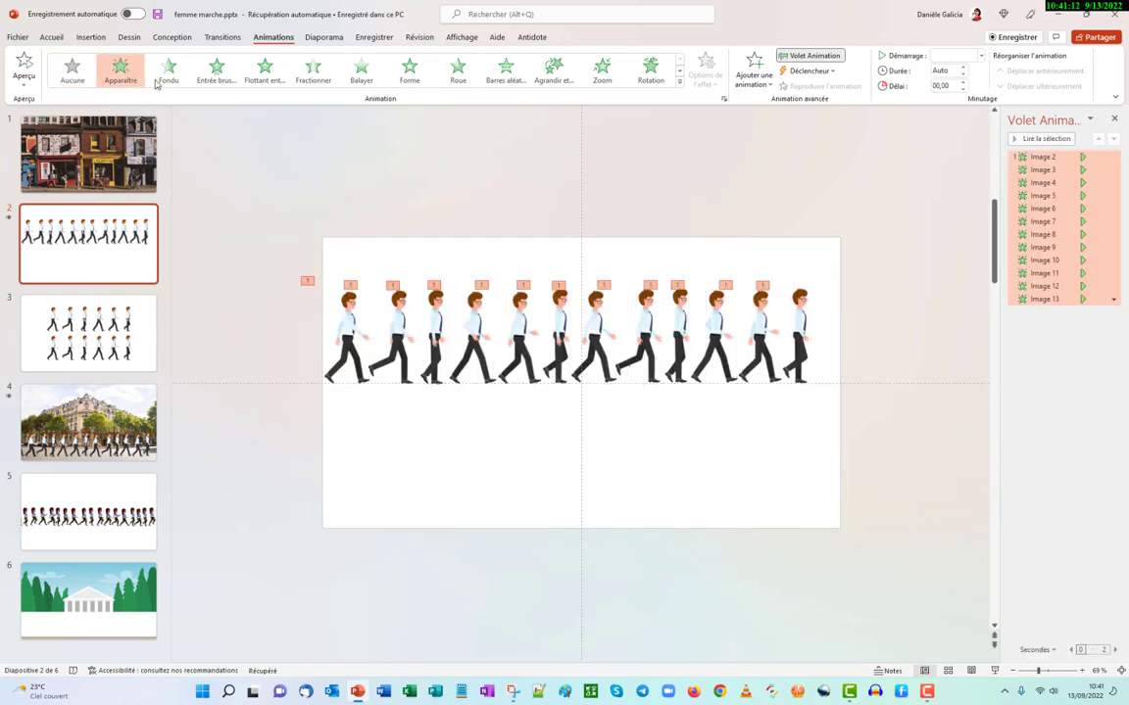
pyautogui.click(753, 70)
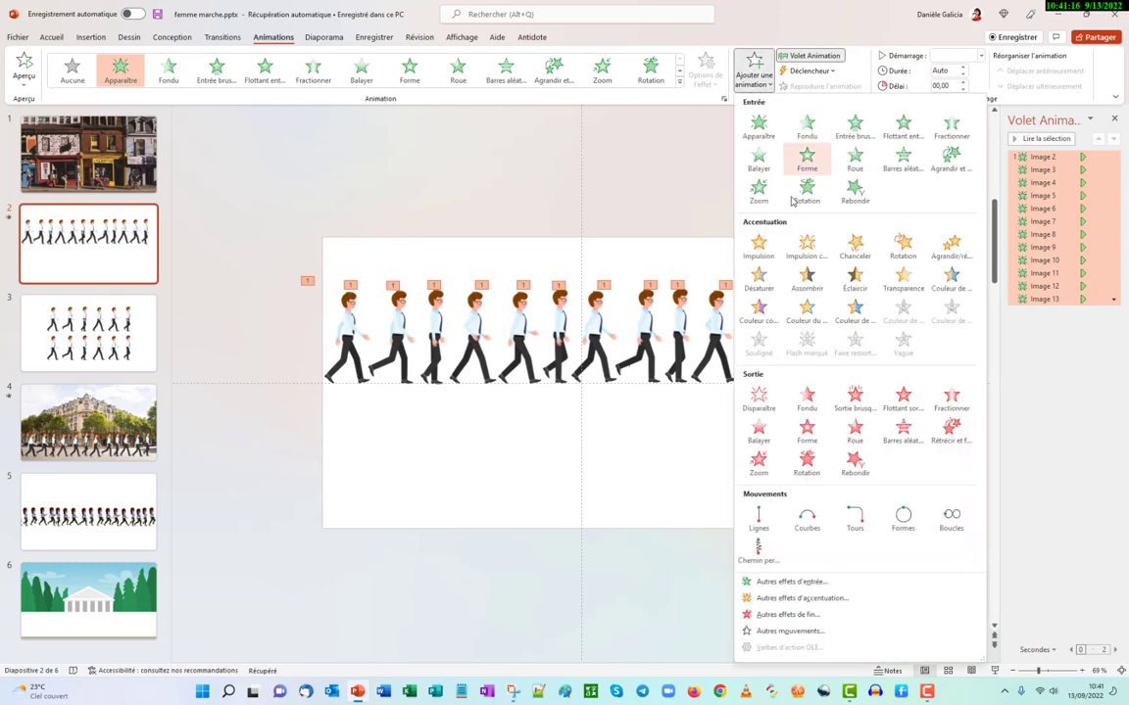
pyautogui.click(758, 402)
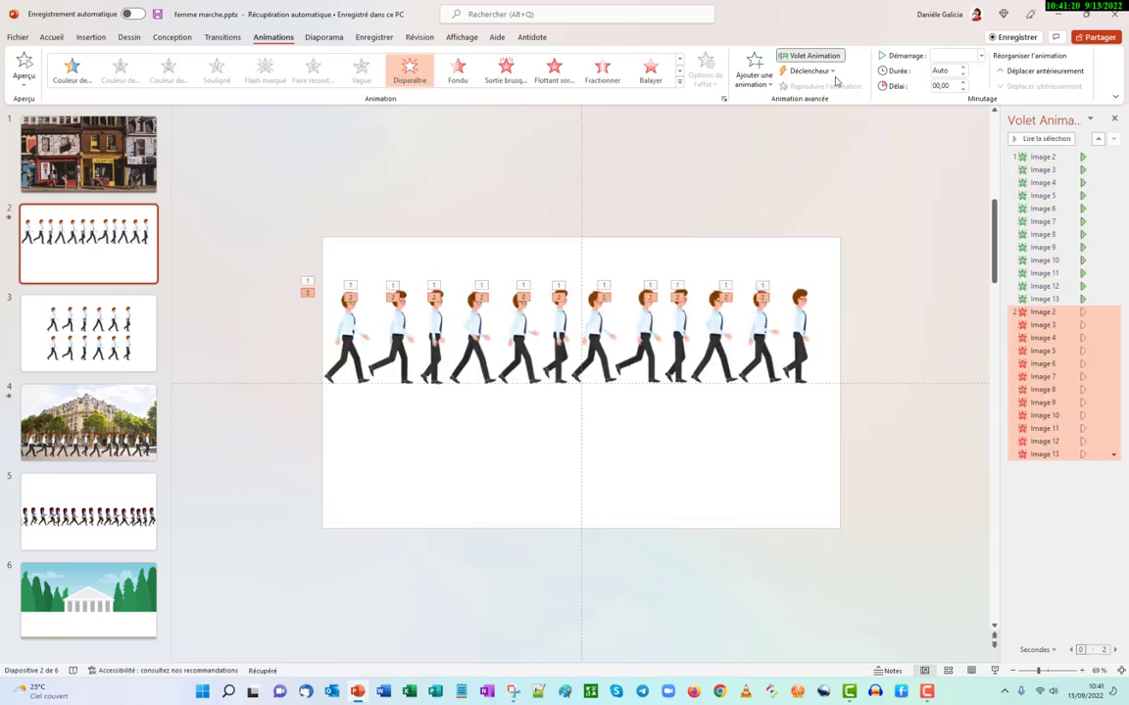
pyautogui.hotkey('ctrl', 'a')
# Set all animations to Après le précédent and move the exits of Images 2–5 under their entrances
pyautogui.click(1113, 455)
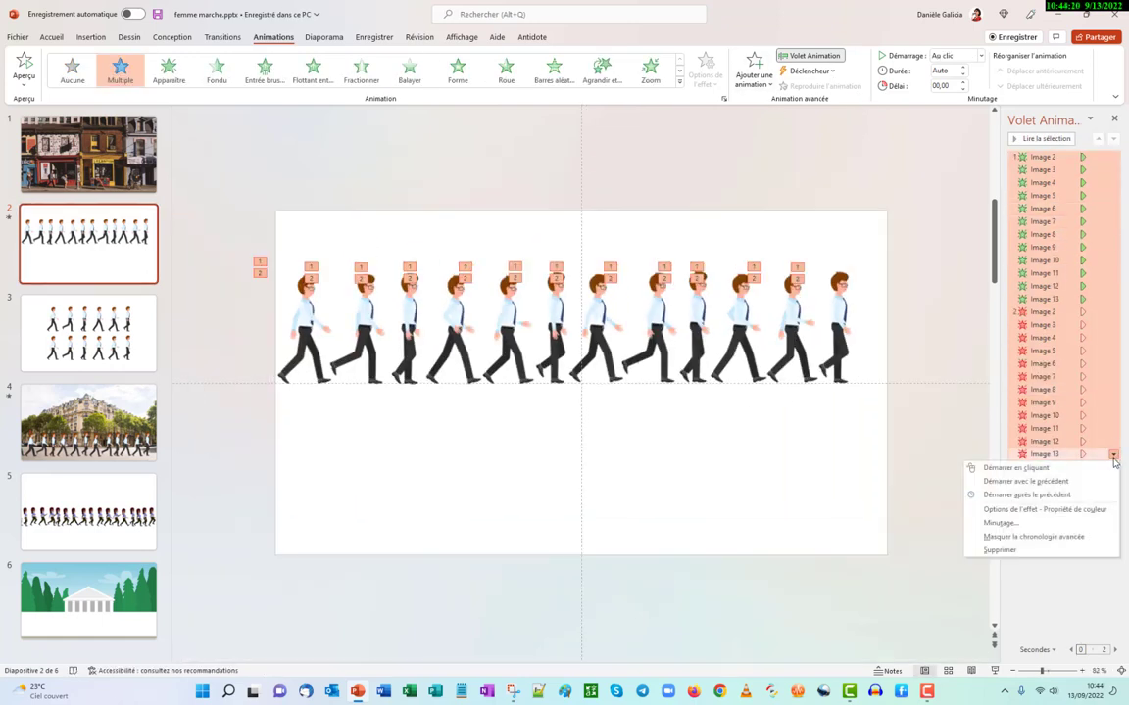
pyautogui.click(1048, 495)
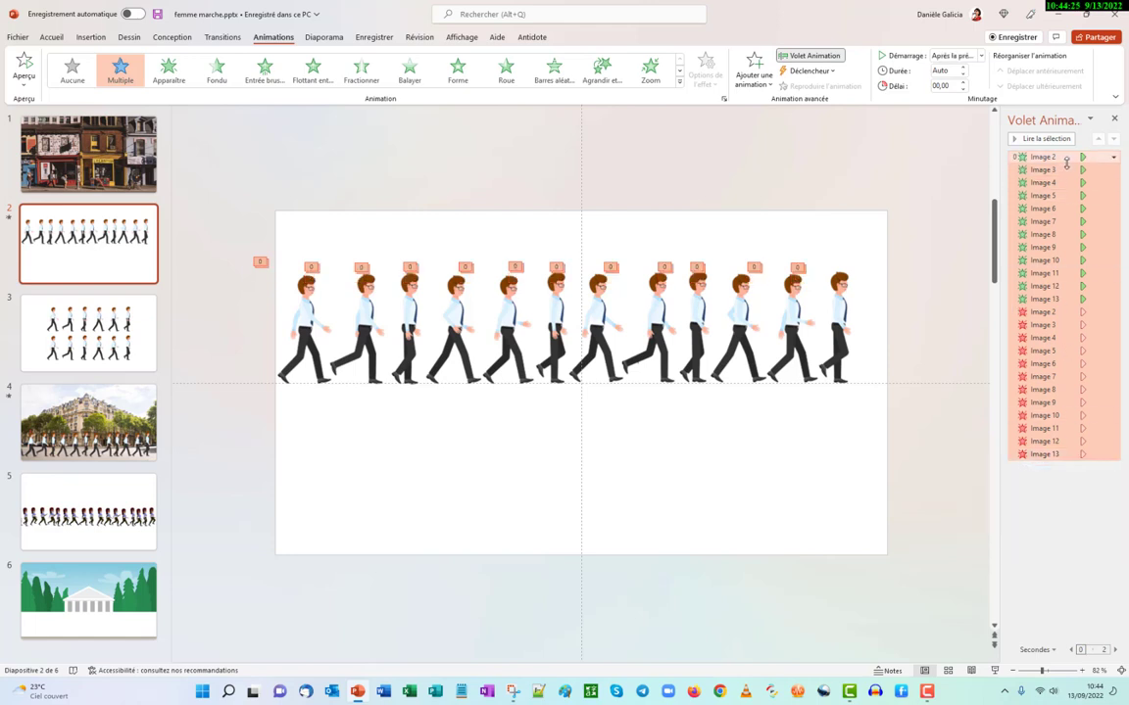
pyautogui.click(1068, 158)
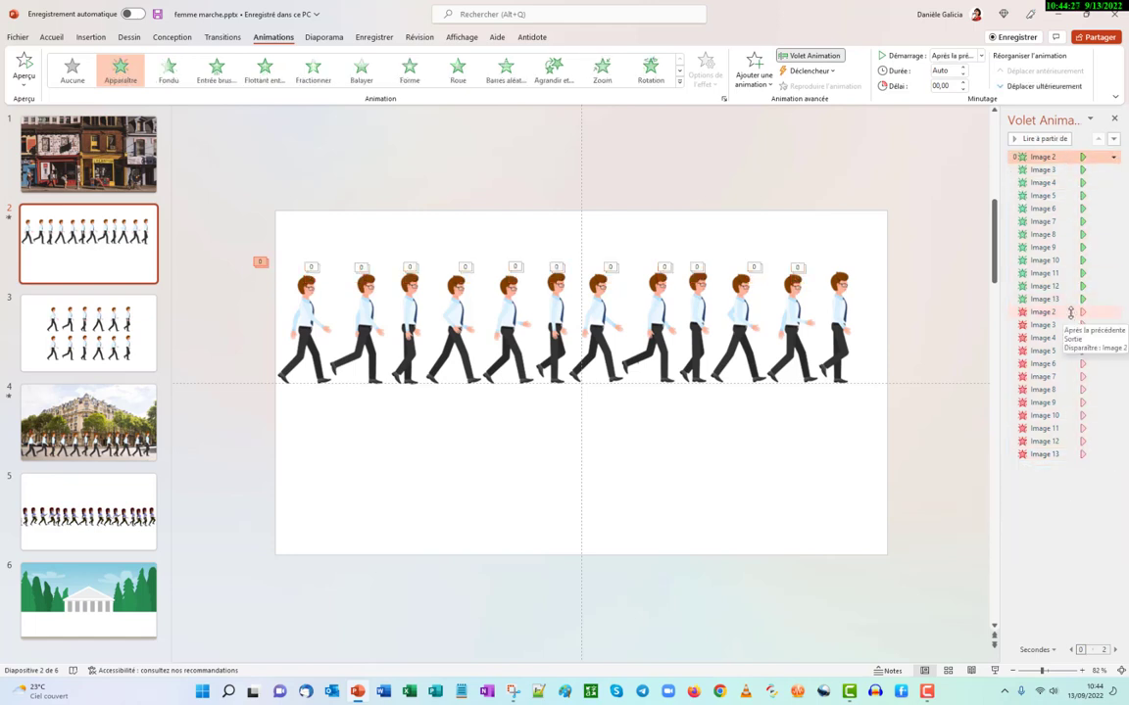
pyautogui.moveTo(1071, 313); pyautogui.dragTo(1071, 164)
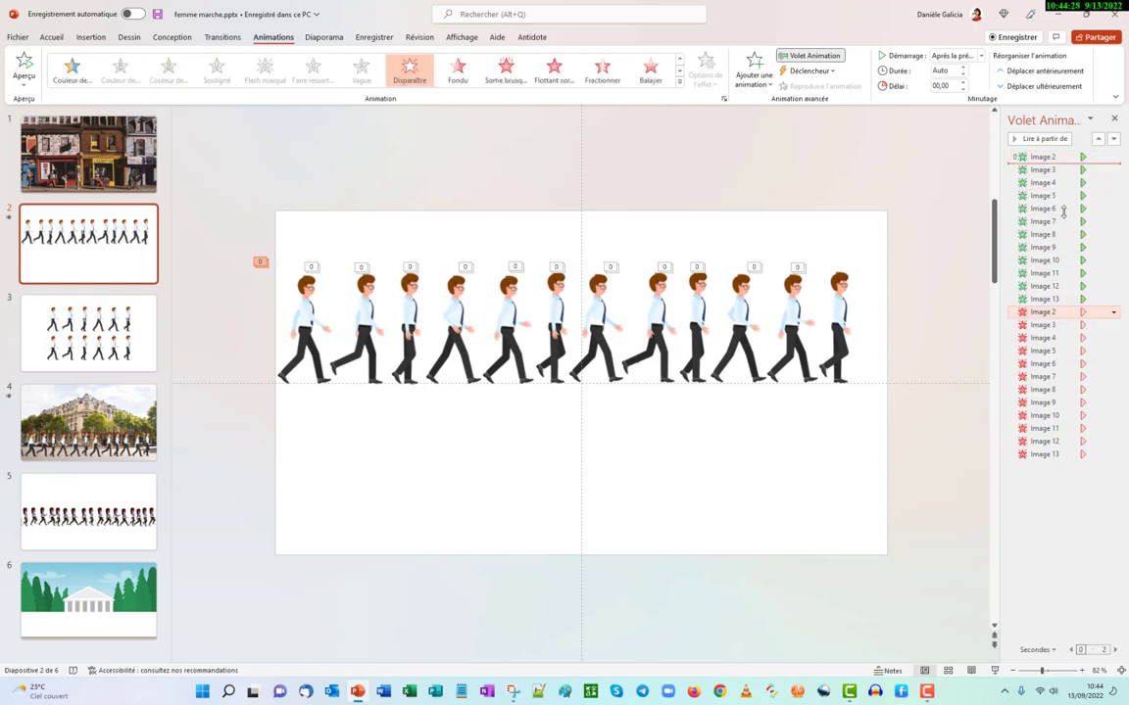
pyautogui.moveTo(1070, 327); pyautogui.dragTo(1056, 189)
pyautogui.moveTo(1075, 339); pyautogui.dragTo(1058, 216)
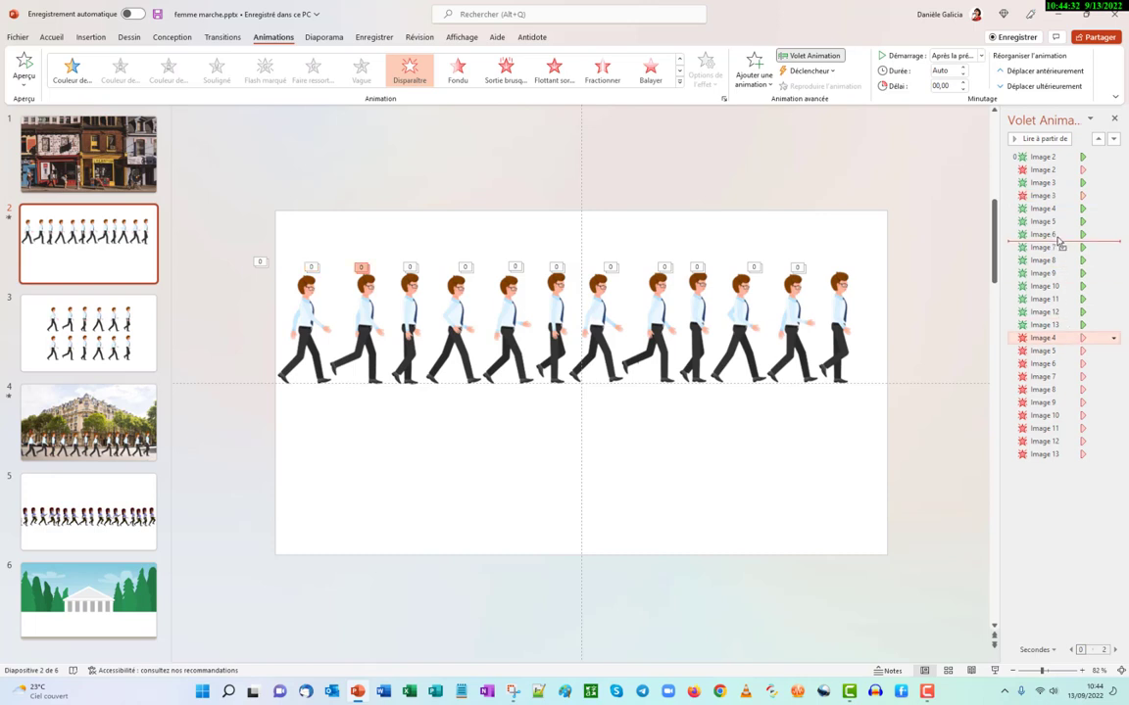
pyautogui.moveTo(1066, 351); pyautogui.dragTo(1049, 241)
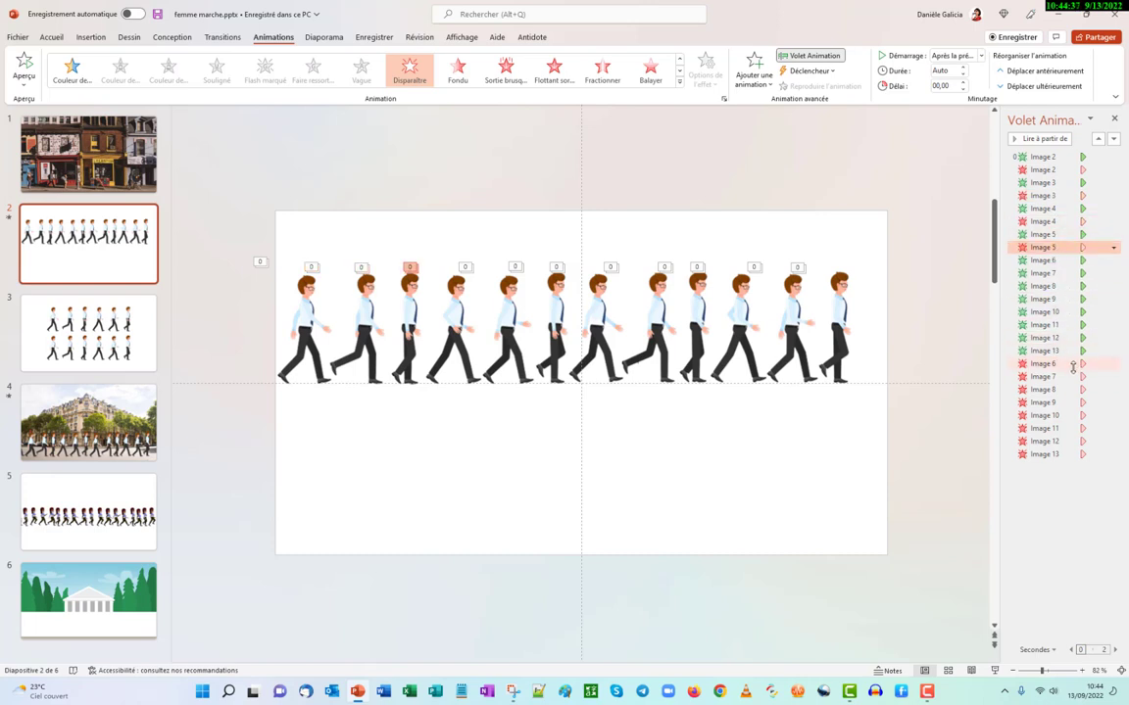
# Move the exits of Images 6–10 directly beneath their own entrances
pyautogui.moveTo(1073, 366); pyautogui.dragTo(1058, 267)
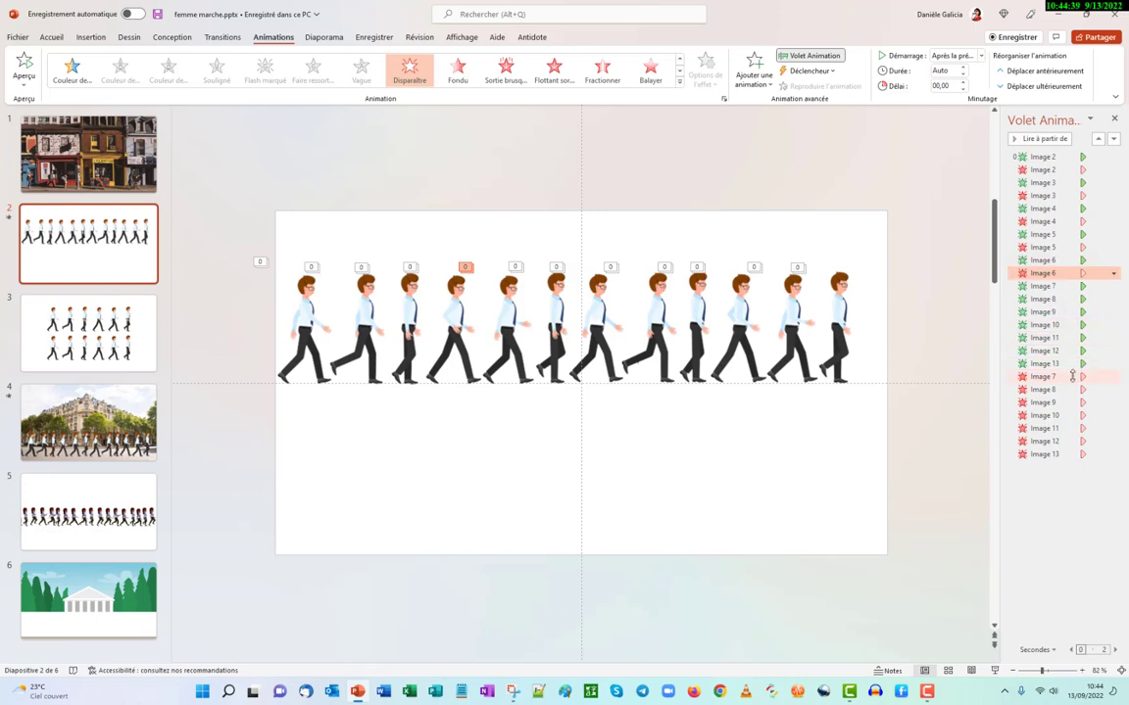
pyautogui.moveTo(1073, 376); pyautogui.dragTo(1059, 292)
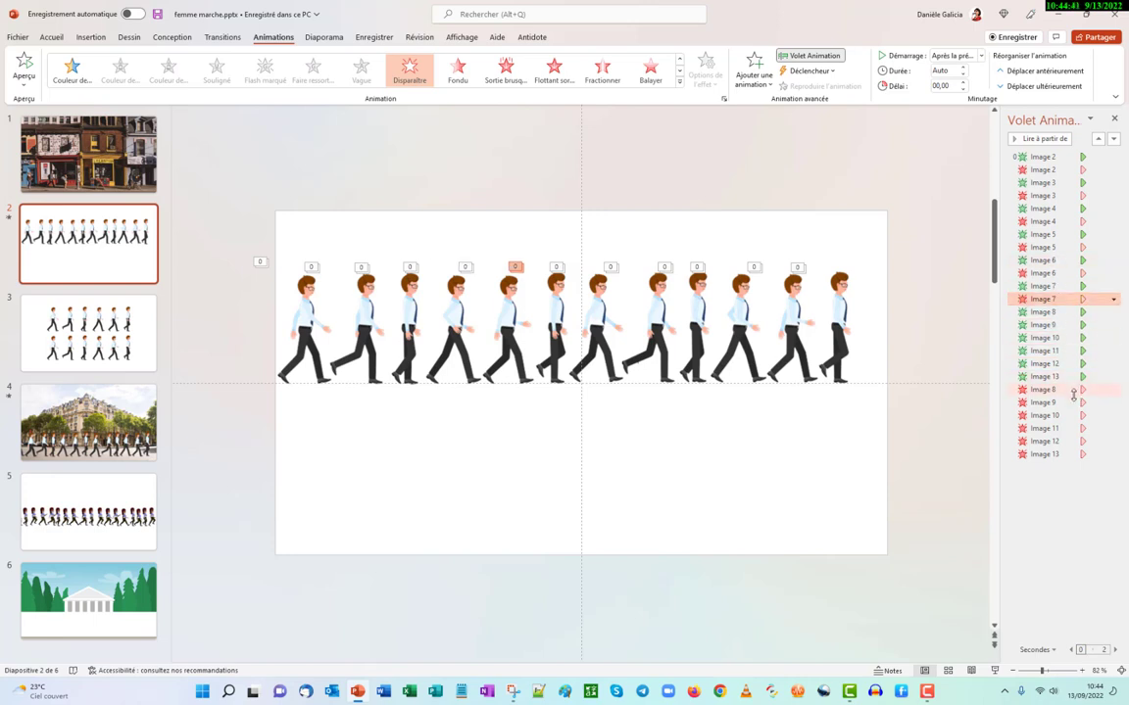
pyautogui.moveTo(1074, 390); pyautogui.dragTo(1068, 322)
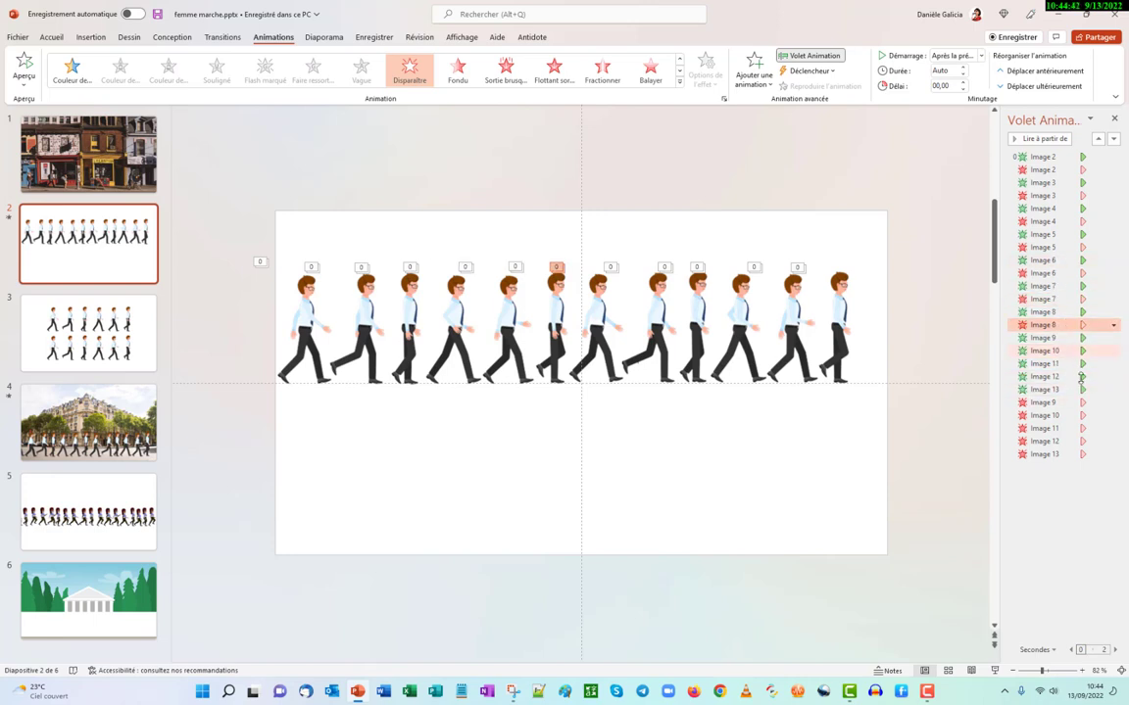
pyautogui.moveTo(1083, 403); pyautogui.dragTo(1071, 347)
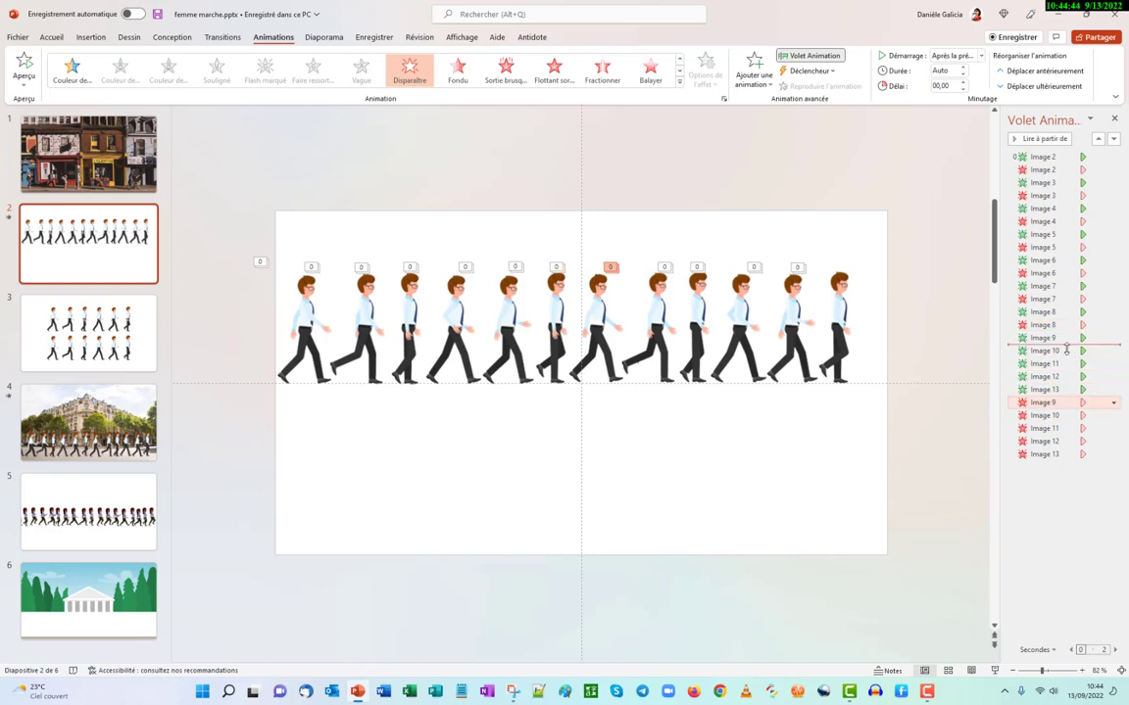
pyautogui.moveTo(1075, 415)
pyautogui.mouseDown()
pyautogui.moveTo(1071, 372)
pyautogui.moveTo(1071, 428)
pyautogui.mouseUp()
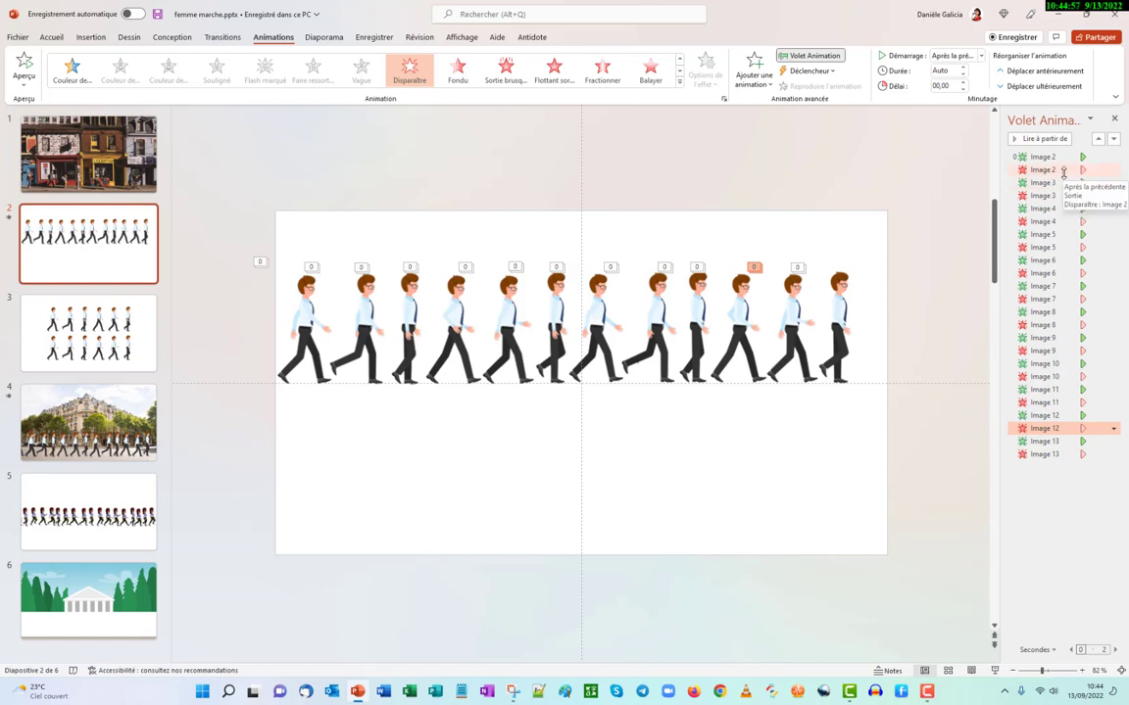
# Select the Disparaître exits of Images 2–13 and give them a 00,25 delay
pyautogui.click(1063, 170)
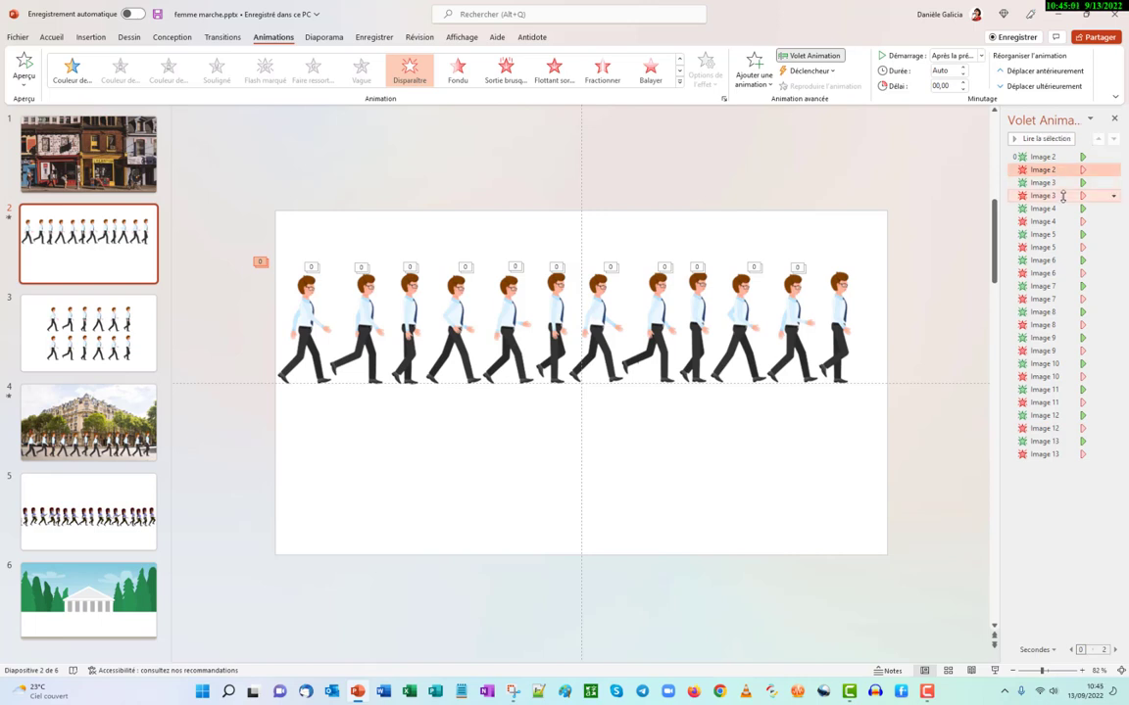
pyautogui.keyDown('ctrl'); pyautogui.click(1064, 196); pyautogui.keyUp('ctrl')
pyautogui.keyDown('ctrl'); pyautogui.click(1067, 222); pyautogui.keyUp('ctrl')
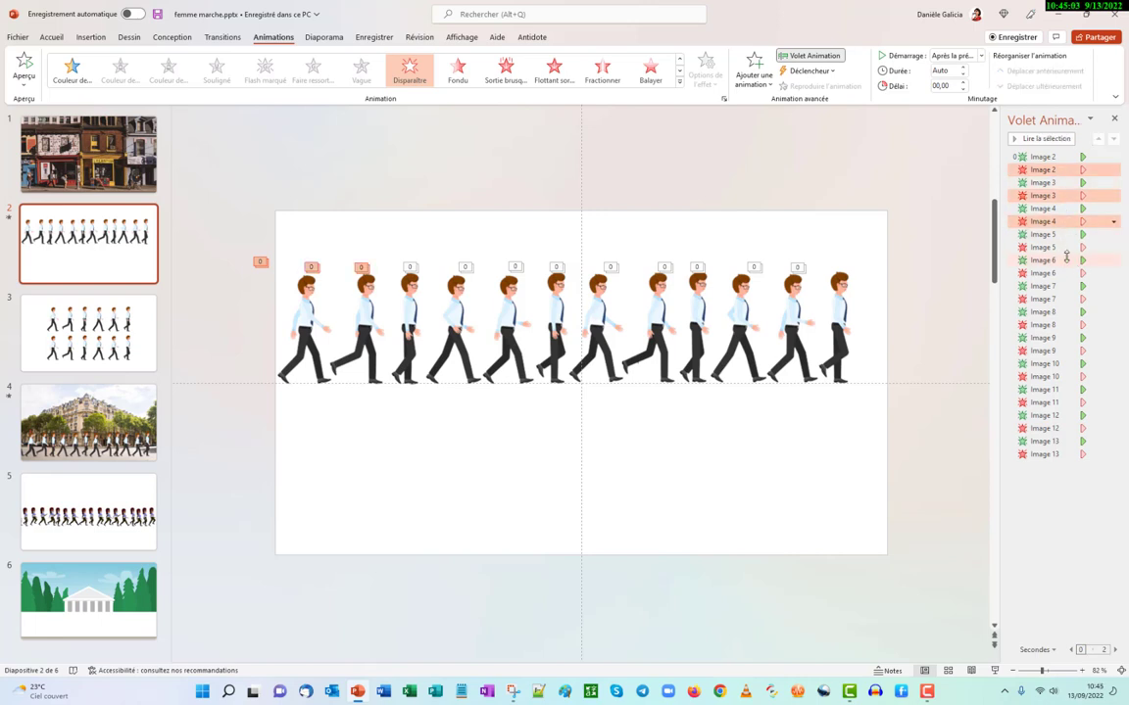
pyautogui.keyDown('ctrl'); pyautogui.click(1066, 248); pyautogui.keyUp('ctrl')
pyautogui.keyDown('ctrl'); pyautogui.click(1077, 274); pyautogui.keyUp('ctrl')
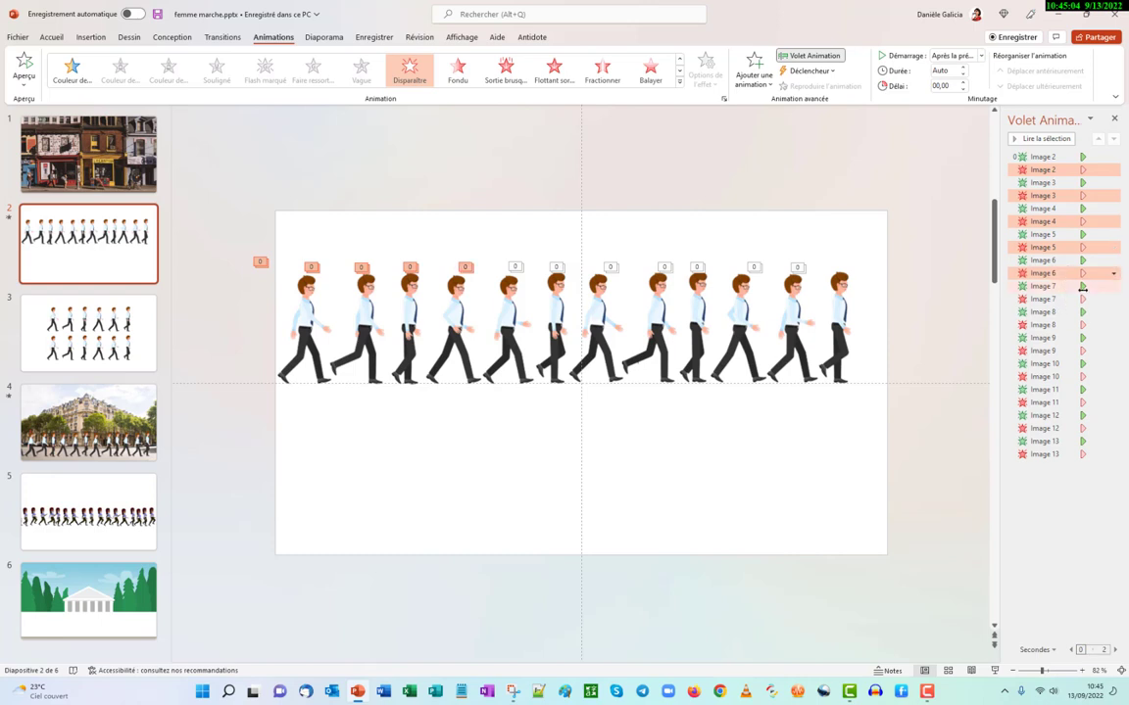
pyautogui.keyDown('ctrl'); pyautogui.click(1069, 300); pyautogui.keyUp('ctrl')
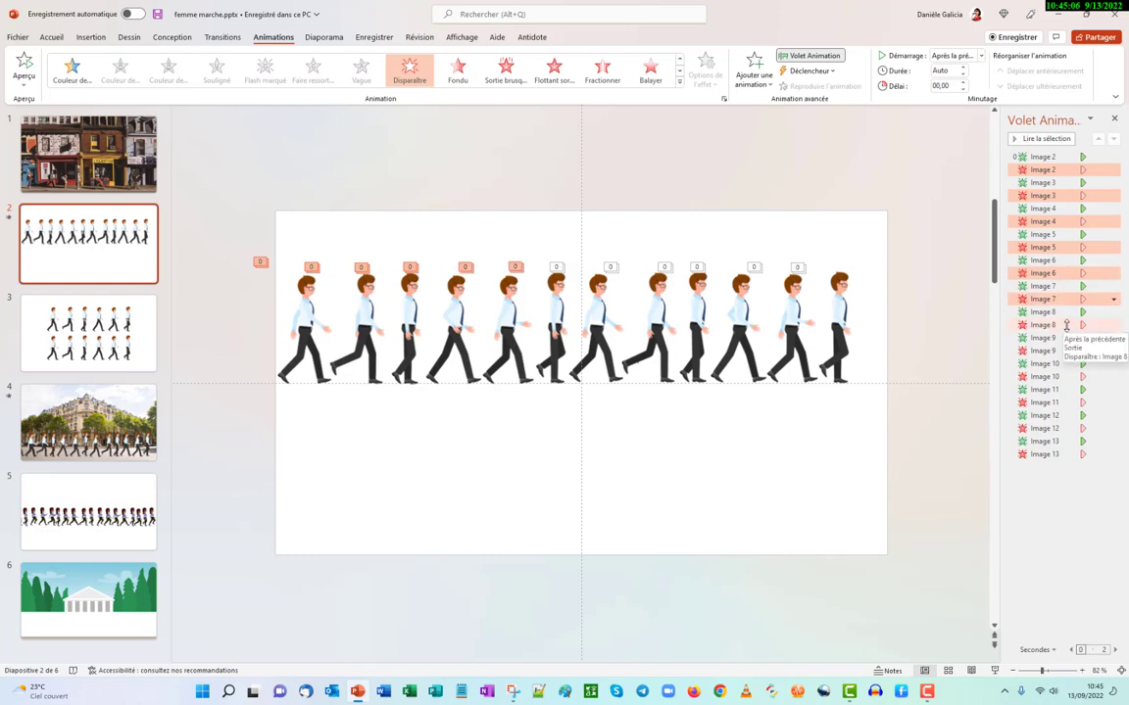
pyautogui.keyDown('ctrl'); pyautogui.click(1069, 325); pyautogui.keyUp('ctrl')
pyautogui.keyDown('ctrl'); pyautogui.click(1072, 351); pyautogui.keyUp('ctrl')
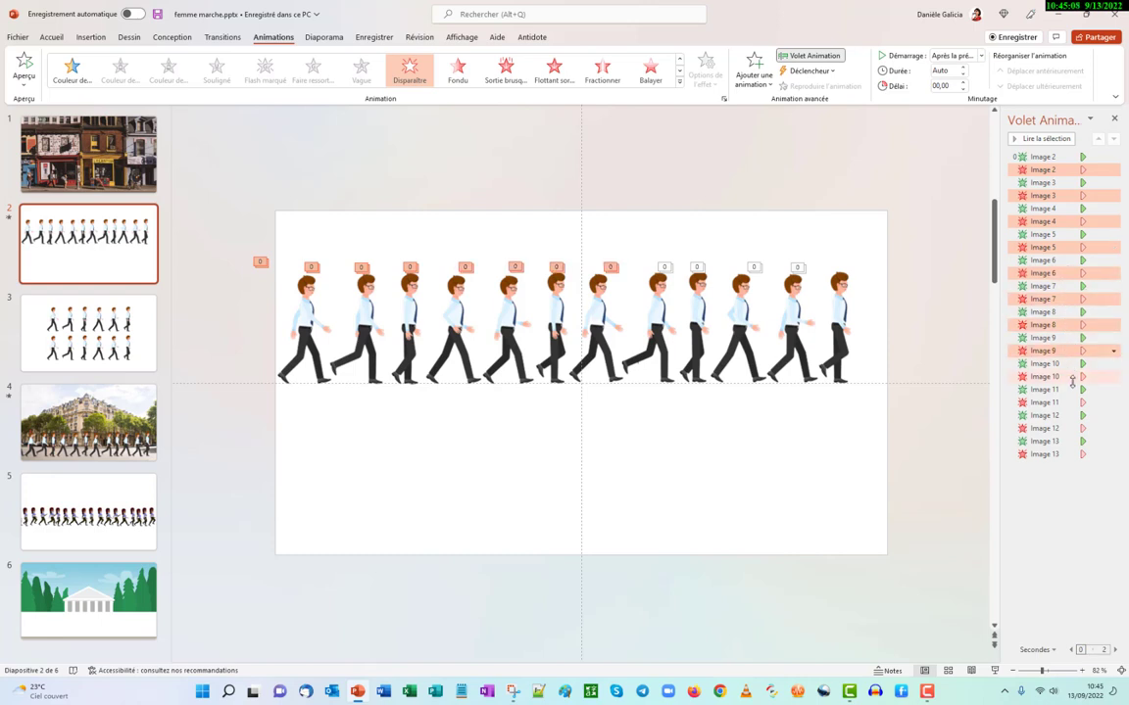
pyautogui.keyDown('ctrl'); pyautogui.click(1071, 376); pyautogui.keyUp('ctrl')
pyautogui.keyDown('ctrl'); pyautogui.click(1069, 403); pyautogui.keyUp('ctrl')
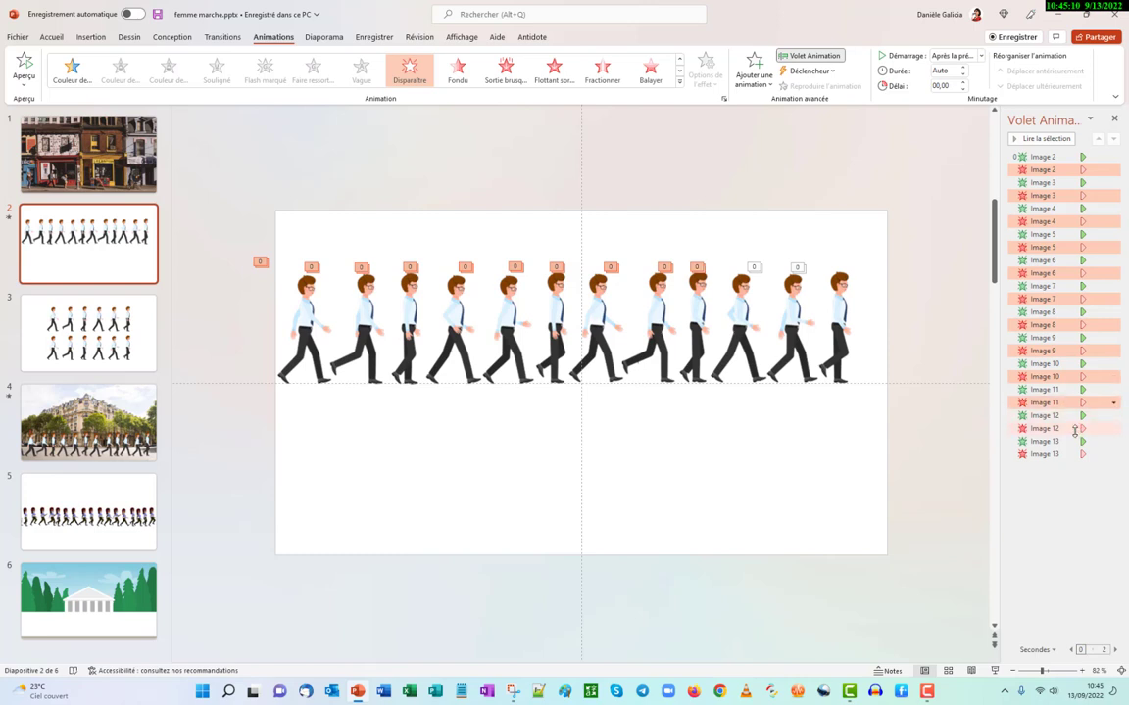
pyautogui.keyDown('ctrl'); pyautogui.click(1075, 428); pyautogui.keyUp('ctrl')
pyautogui.keyDown('ctrl'); pyautogui.click(1080, 455); pyautogui.keyUp('ctrl')
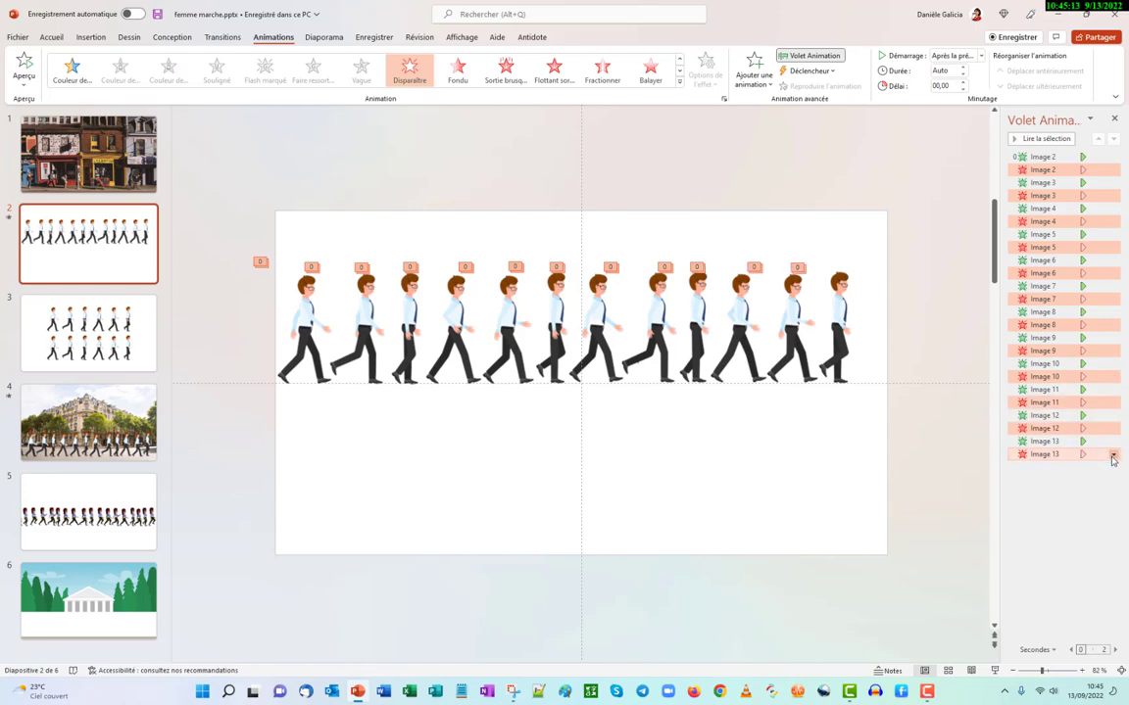
pyautogui.click(1113, 456)
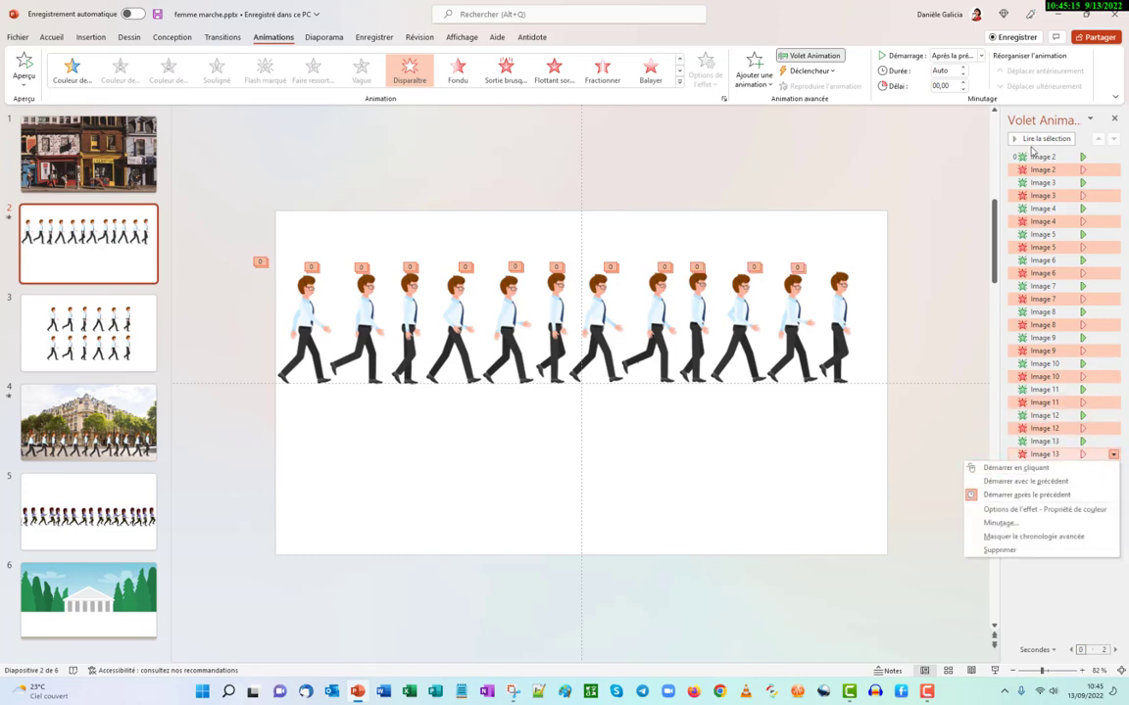
pyautogui.click(964, 84)
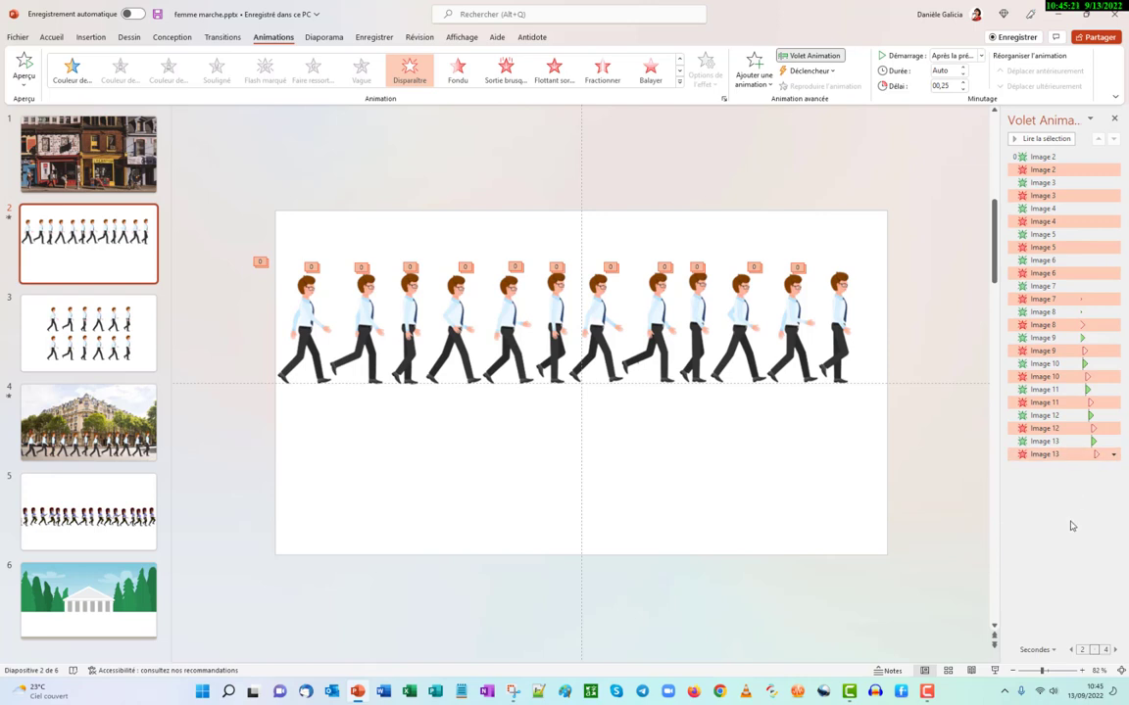
pyautogui.click(1072, 526)
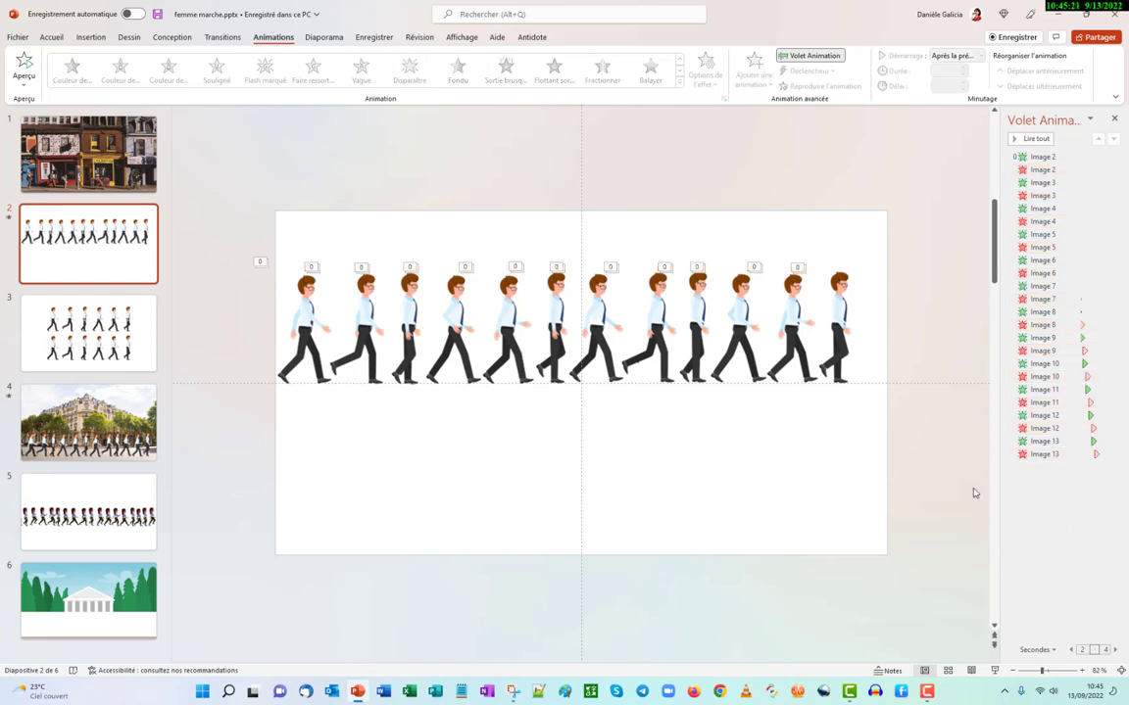
# Preview the walk with Lire tout and set Image 2's exit duration to 00,01
pyautogui.click(8, 216)
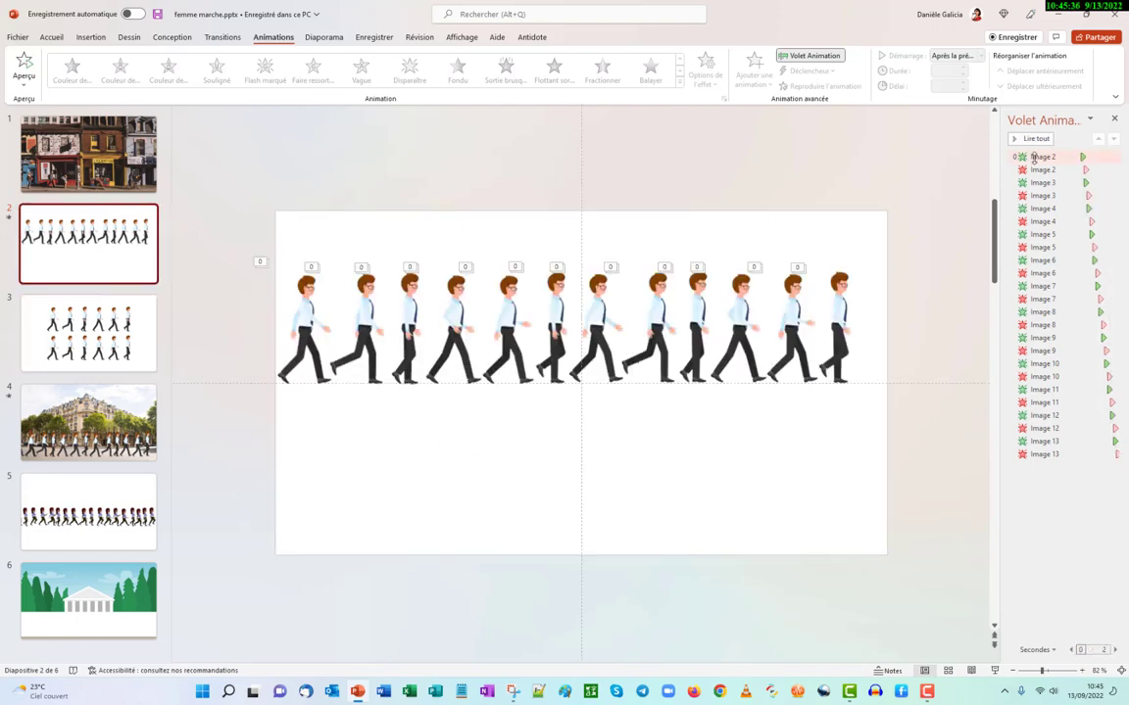
pyautogui.click(1071, 168)
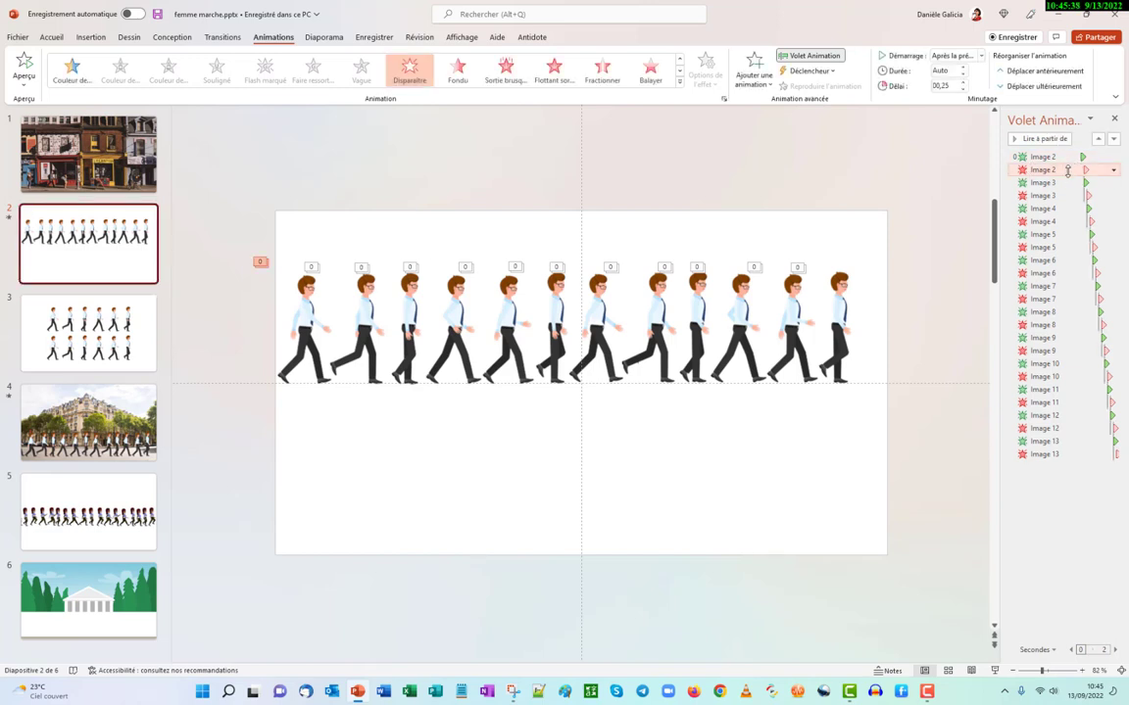
pyautogui.click(962, 74)
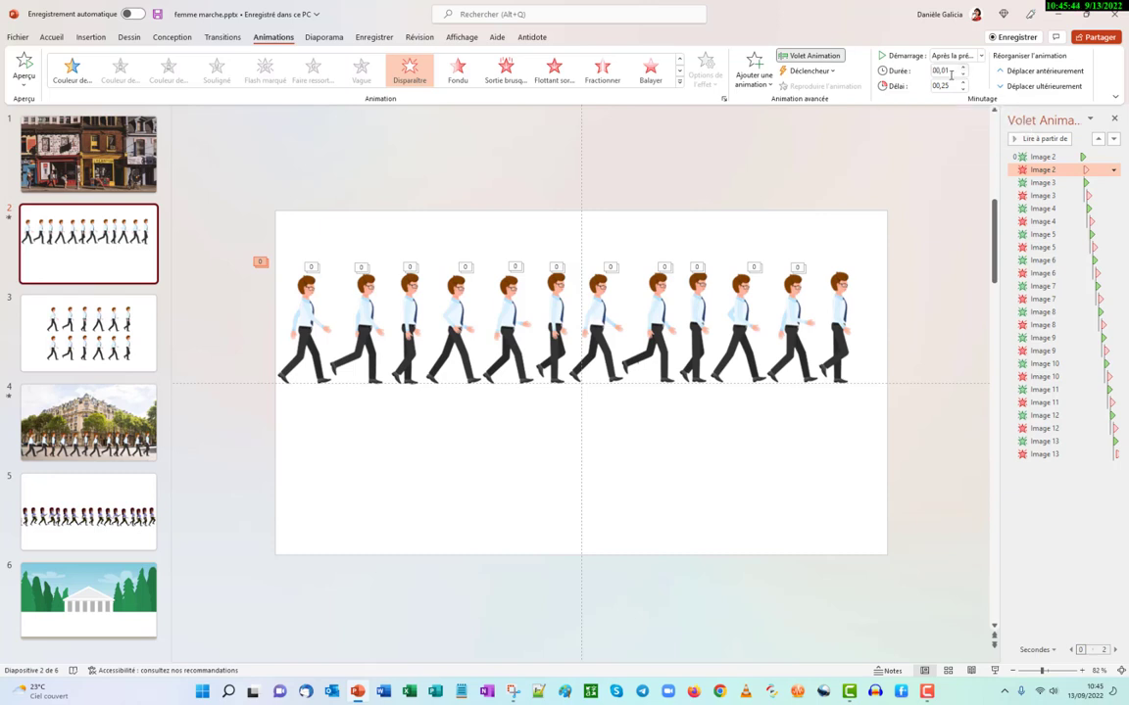
# Give the Disparaître exits of Images 3–13 the same 00,01 duration
pyautogui.keyDown('ctrl'); pyautogui.click(1070, 195); pyautogui.keyUp('ctrl')
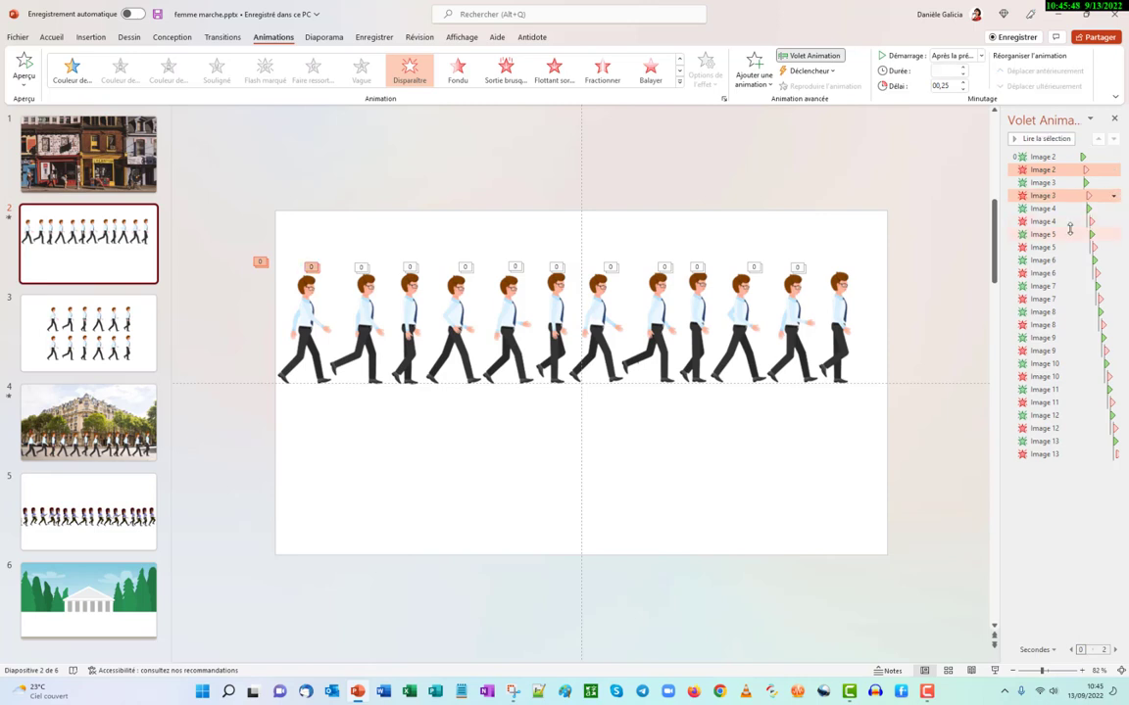
pyautogui.keyDown('ctrl'); pyautogui.click(1069, 221); pyautogui.keyUp('ctrl')
pyautogui.keyDown('ctrl'); pyautogui.click(1070, 247); pyautogui.keyUp('ctrl')
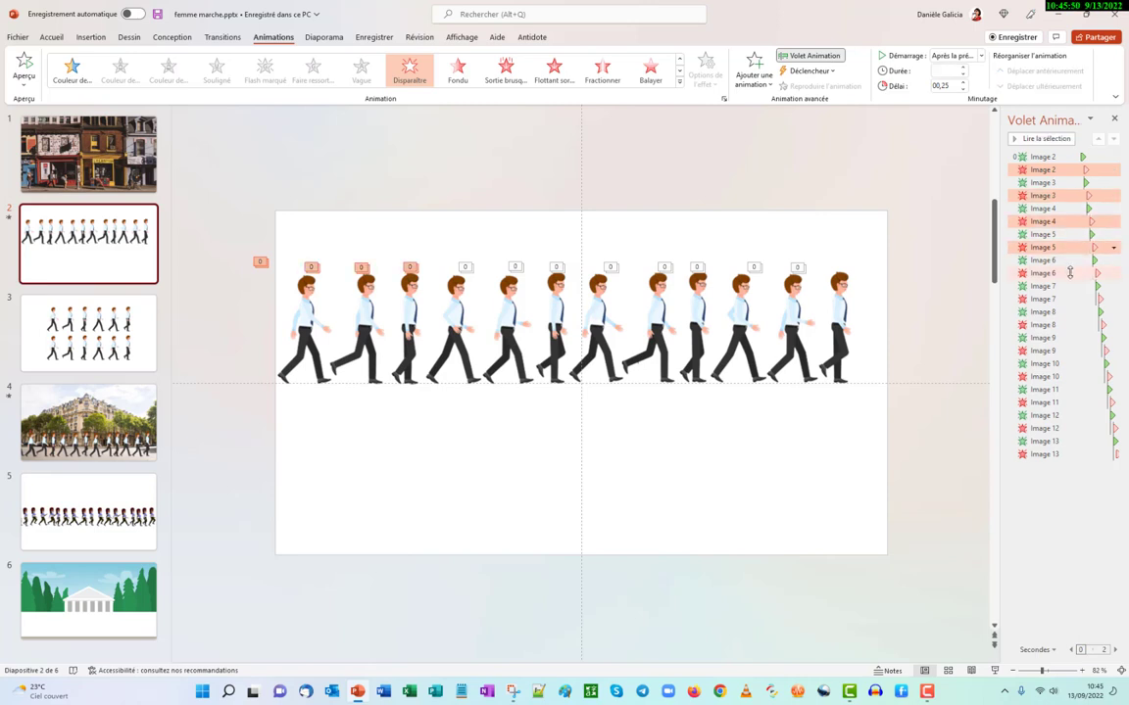
pyautogui.keyDown('ctrl'); pyautogui.click(1070, 273); pyautogui.keyUp('ctrl')
pyautogui.keyDown('ctrl'); pyautogui.click(1071, 299); pyautogui.keyUp('ctrl')
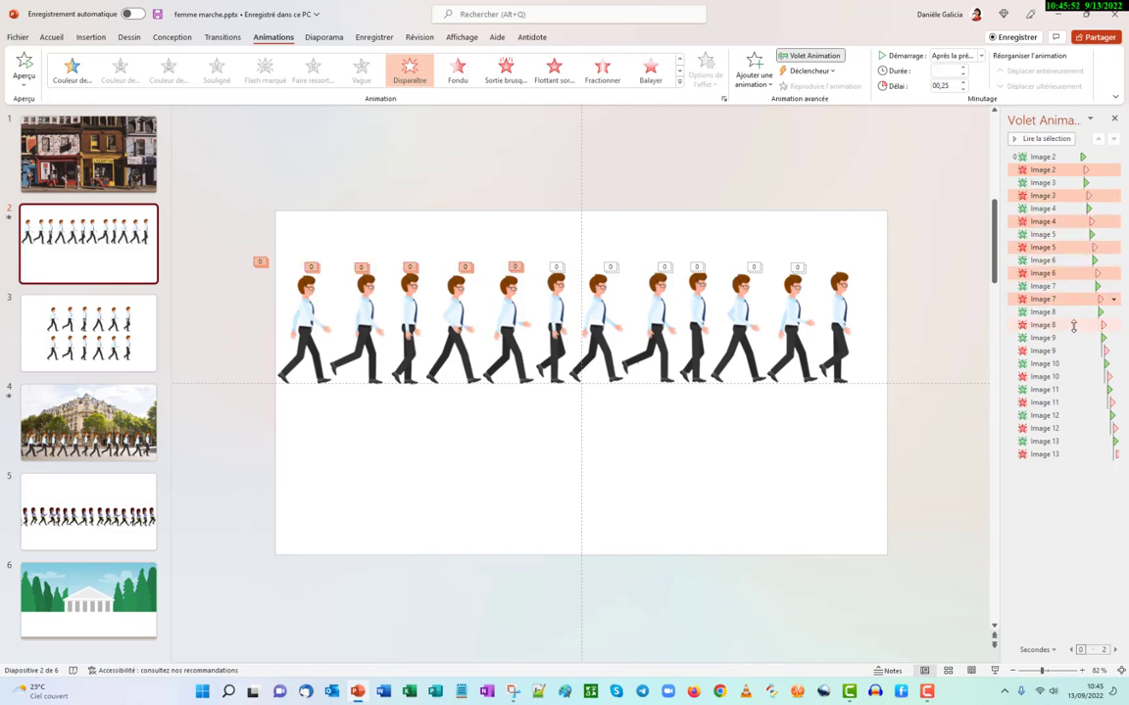
pyautogui.keyDown('ctrl'); pyautogui.click(1073, 325); pyautogui.keyUp('ctrl')
pyautogui.keyDown('ctrl'); pyautogui.click(1073, 349); pyautogui.keyUp('ctrl')
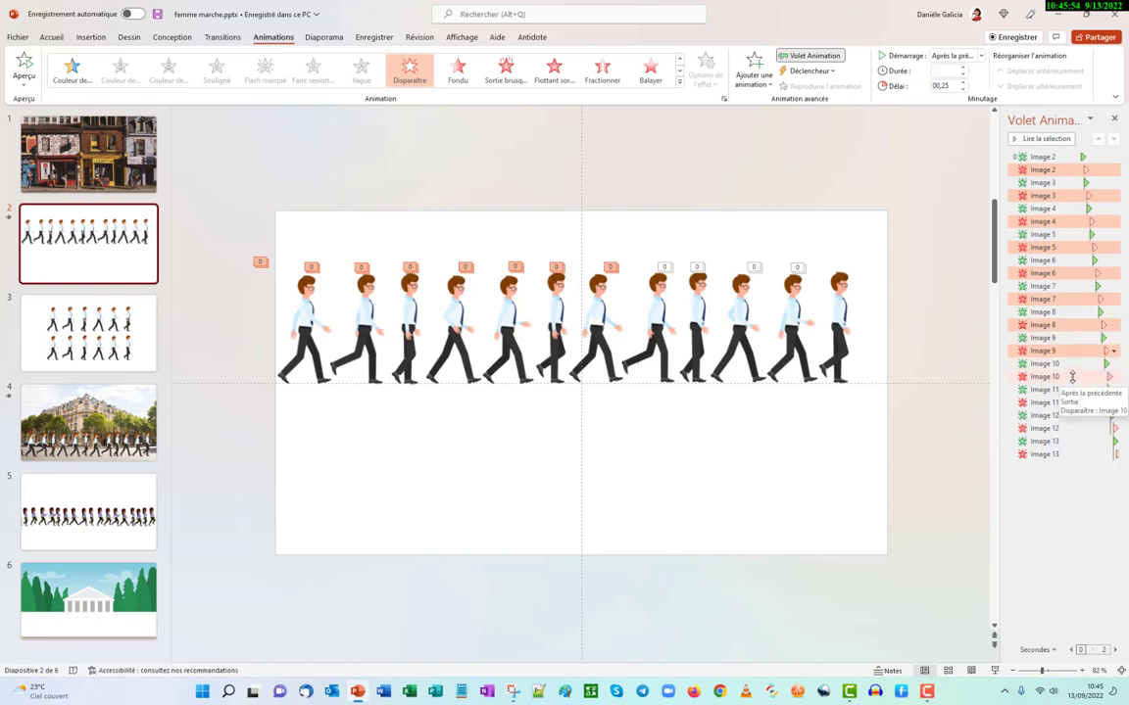
pyautogui.keyDown('ctrl'); pyautogui.click(1074, 377); pyautogui.keyUp('ctrl')
pyautogui.keyDown('ctrl'); pyautogui.click(1074, 402); pyautogui.keyUp('ctrl')
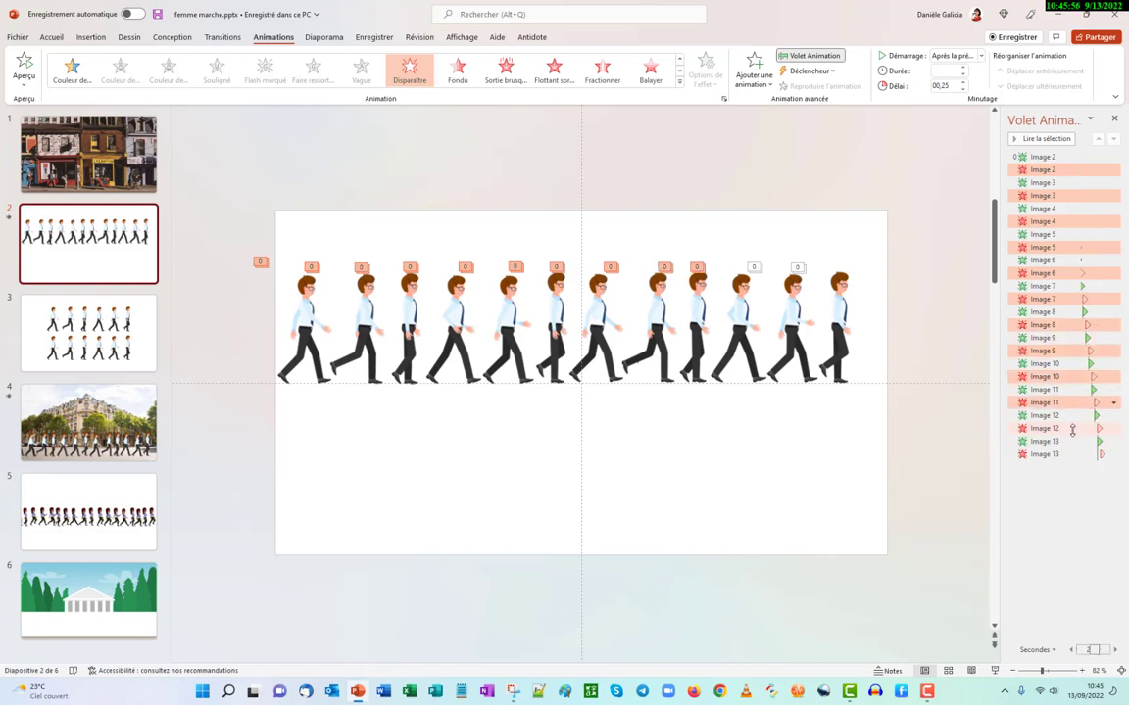
pyautogui.keyDown('ctrl'); pyautogui.click(1073, 428); pyautogui.keyUp('ctrl')
pyautogui.keyDown('ctrl'); pyautogui.click(1078, 457); pyautogui.keyUp('ctrl')
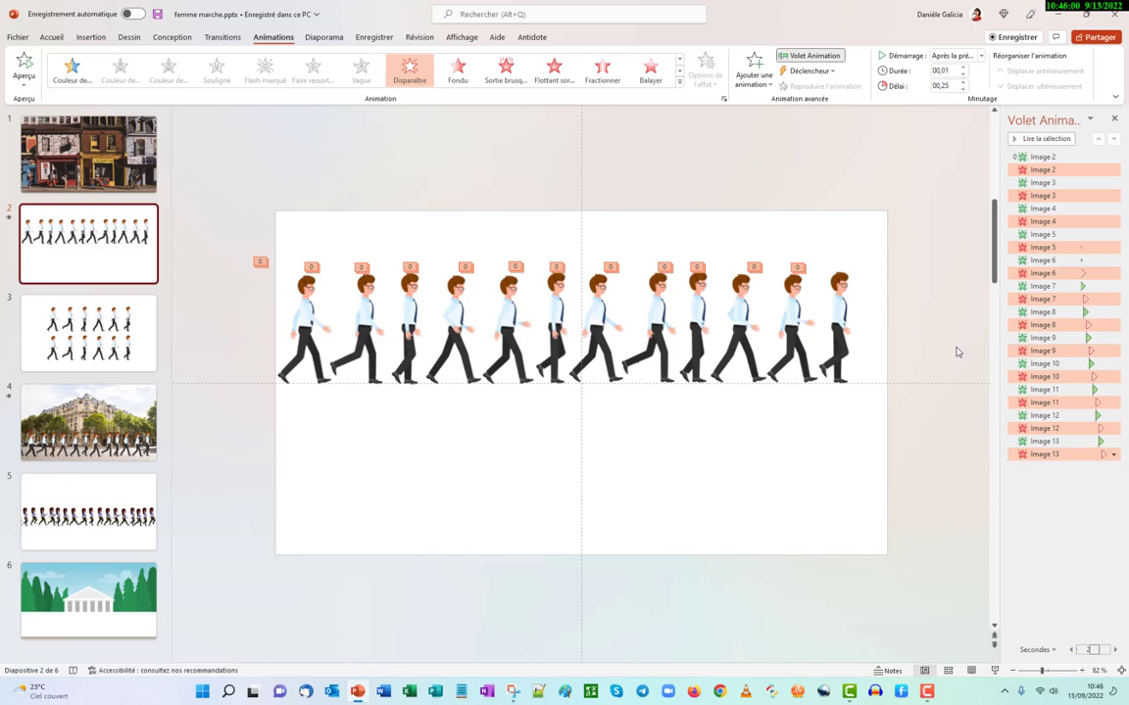
pyautogui.click(862, 315)
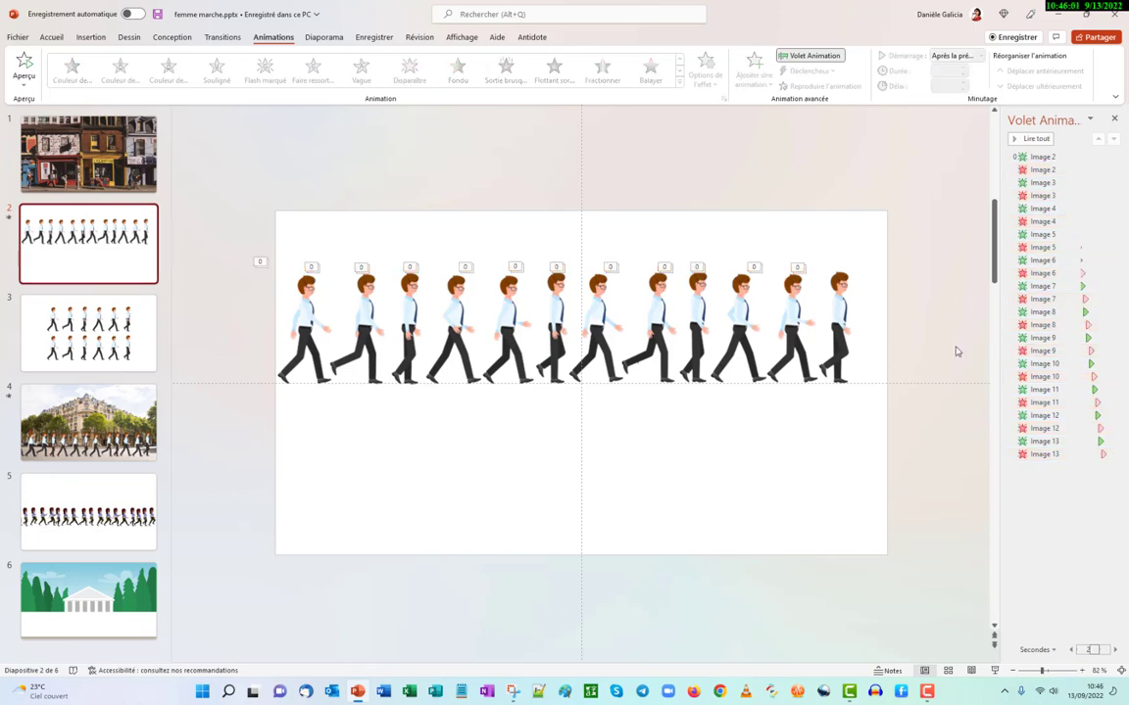
pyautogui.click(7, 221)
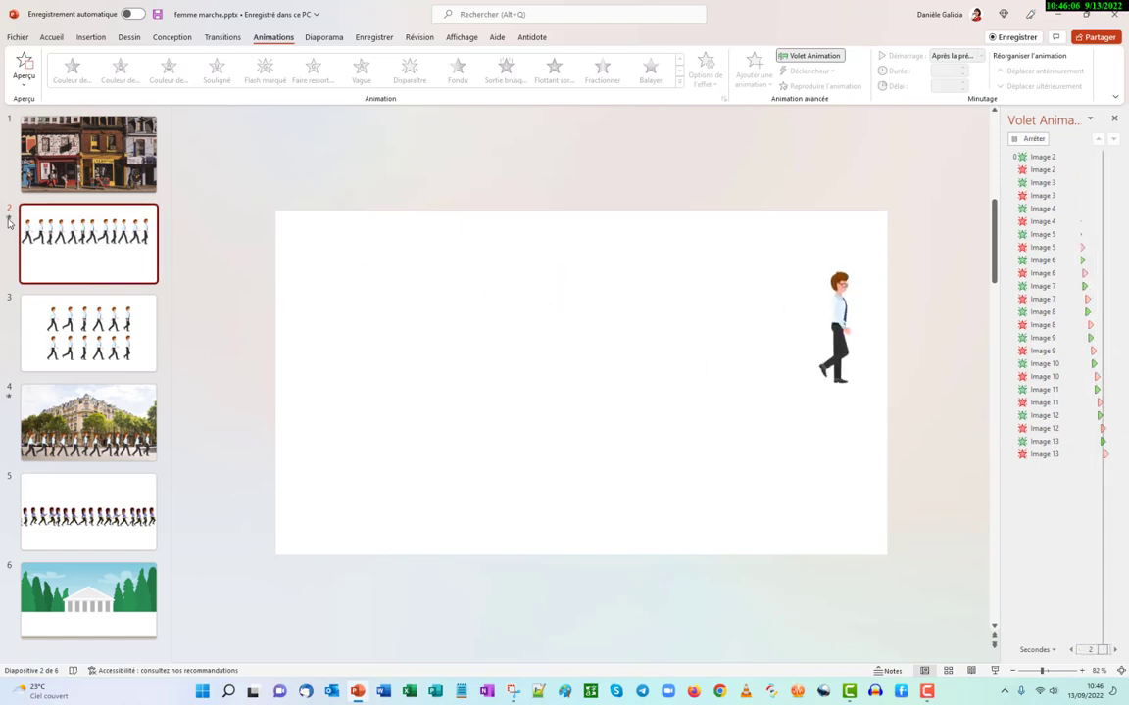
pyautogui.click(633, 499)
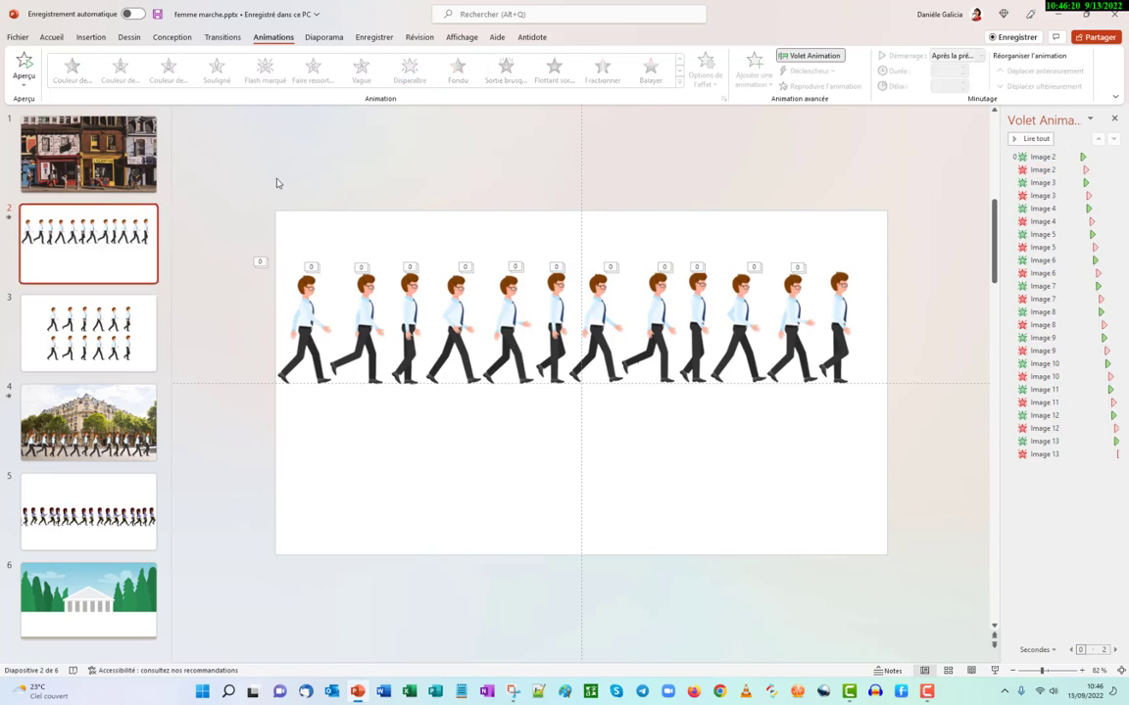
pyautogui.click(299, 311)
pyautogui.click(196, 244)
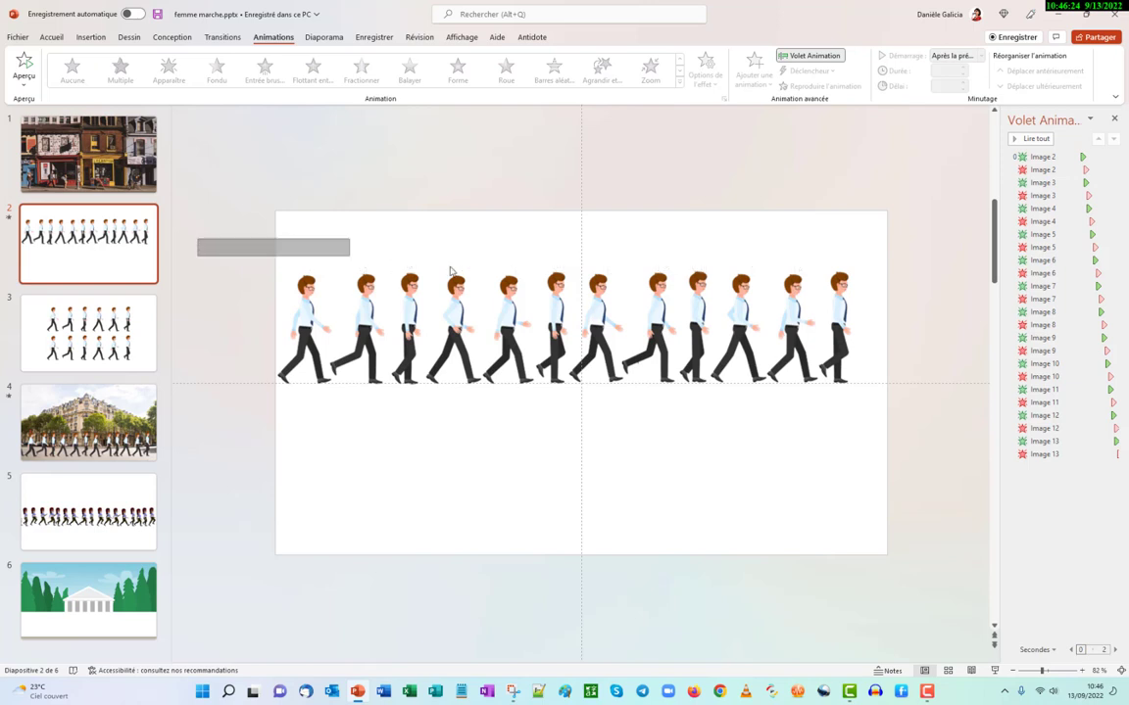
# Copy all the animated walking figures and paste a duplicate set
pyautogui.moveTo(451, 272); pyautogui.dragTo(910, 413)
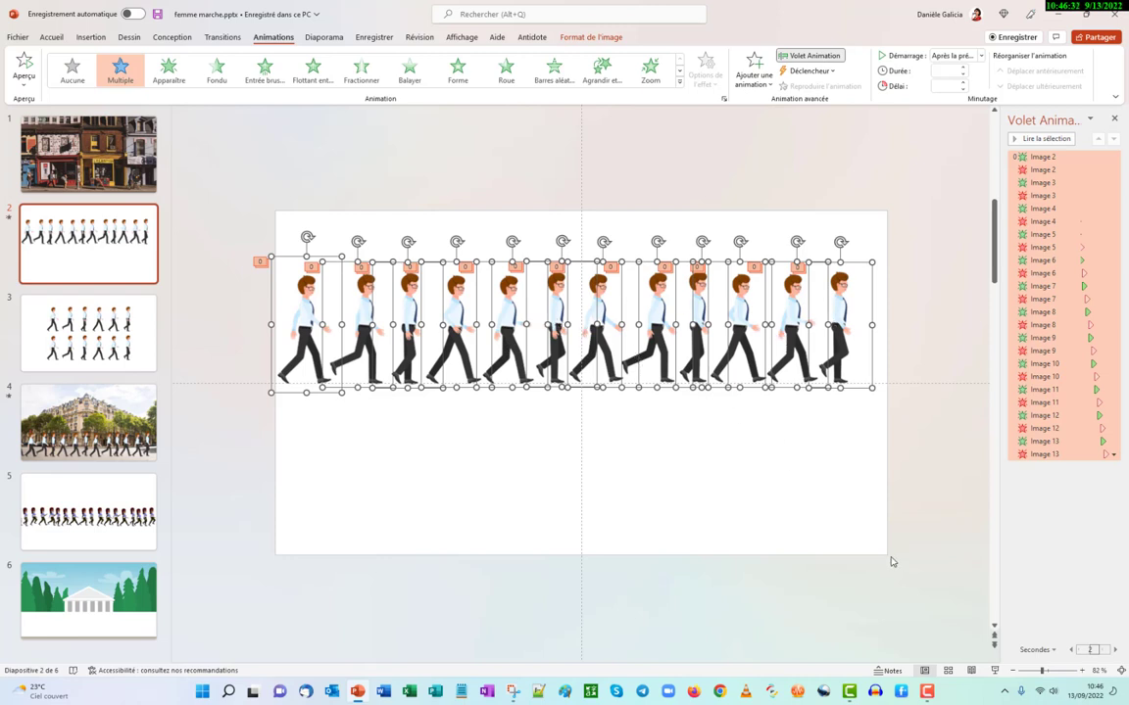
pyautogui.click(1035, 672)
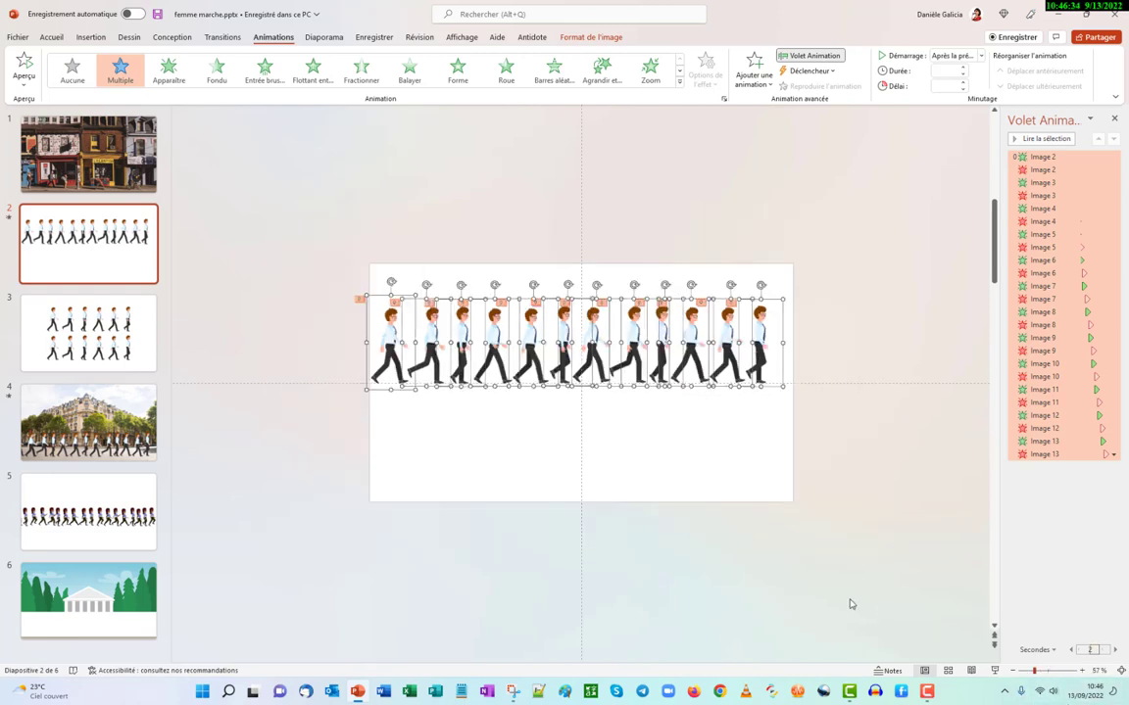
pyautogui.rightClick(504, 355)
pyautogui.click(540, 400)
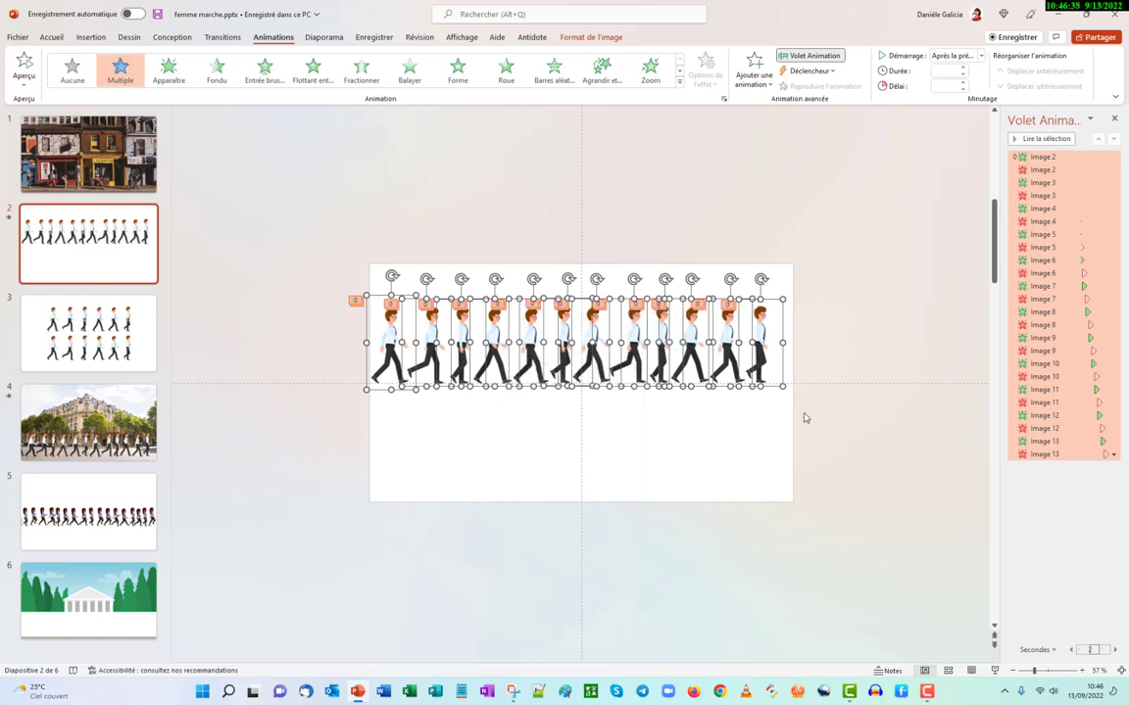
pyautogui.click(824, 499)
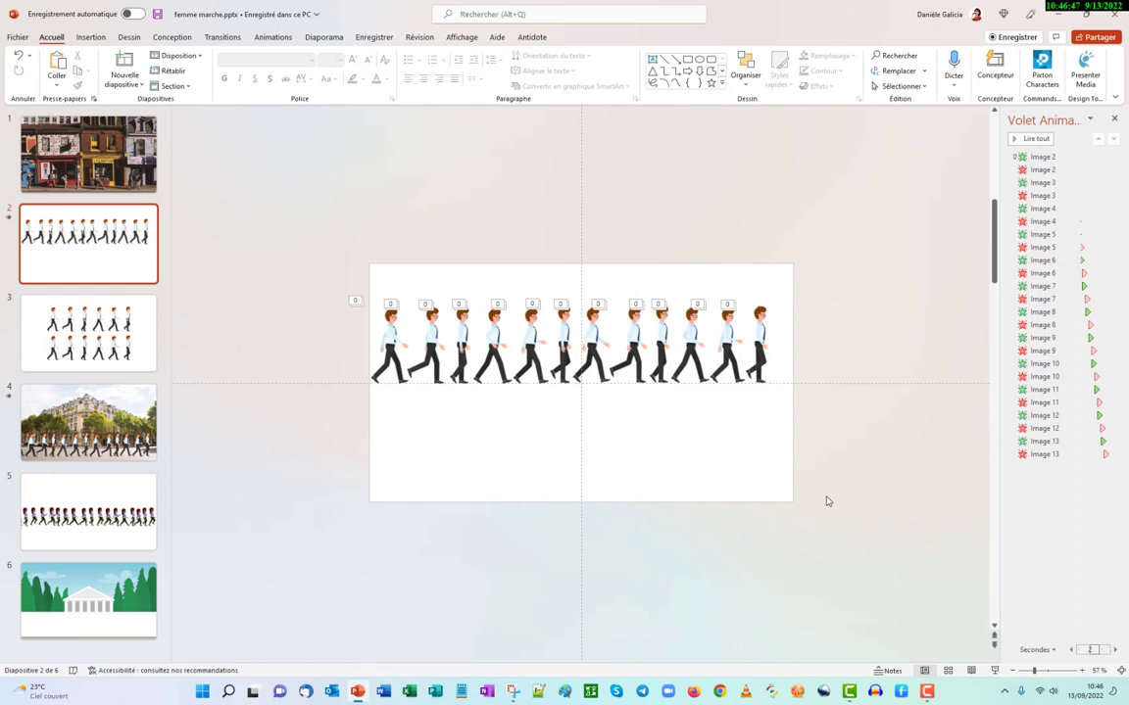
pyautogui.hotkey('ctrl', 'v')
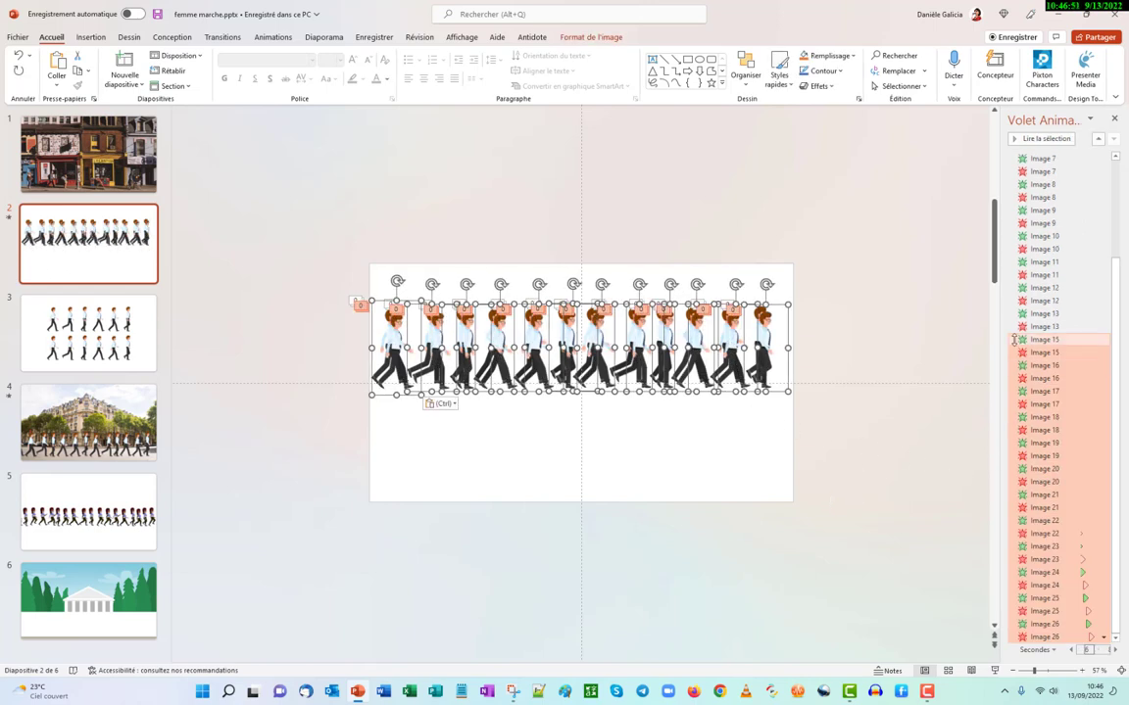
# Place the pasted copies right of the original row, then shift the whole long row left
pyautogui.moveTo(781, 358); pyautogui.dragTo(1058, 350)
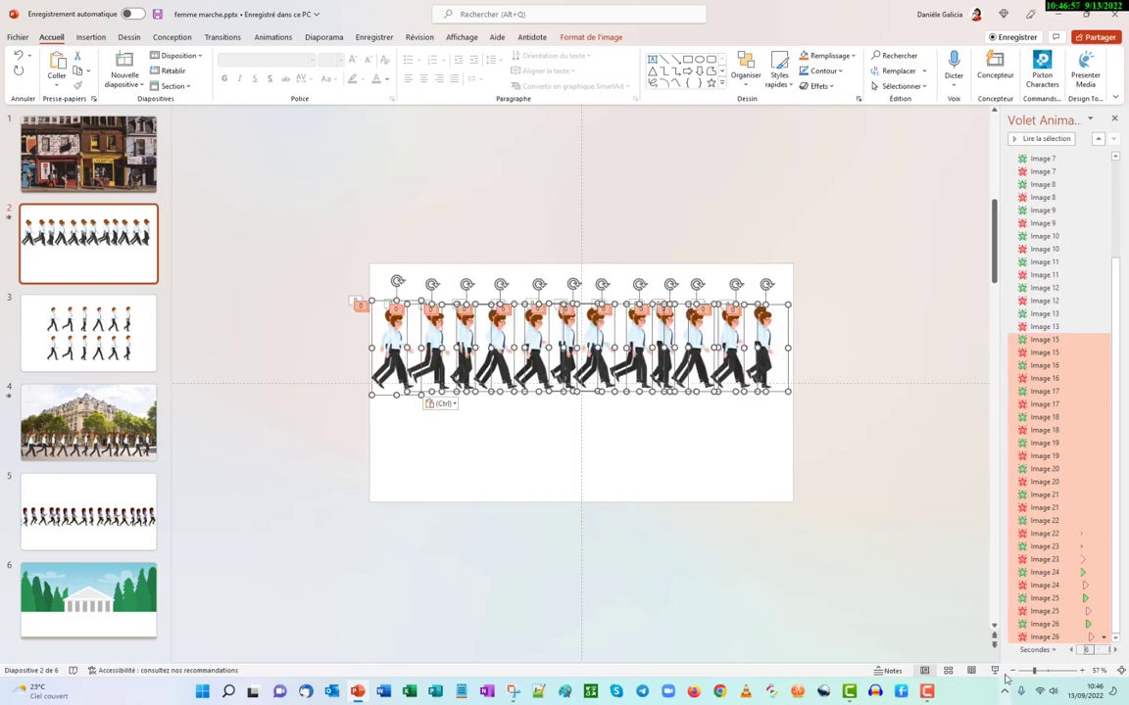
pyautogui.scroll(-2, 926, 608)
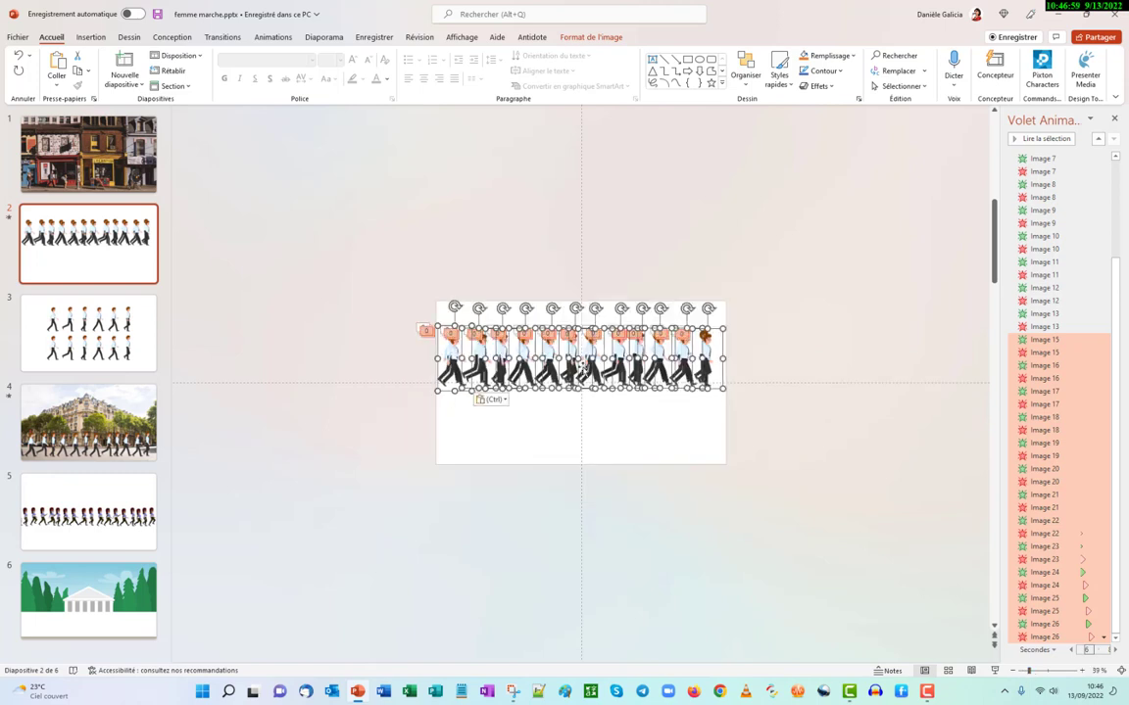
pyautogui.moveTo(581, 362); pyautogui.dragTo(856, 362)
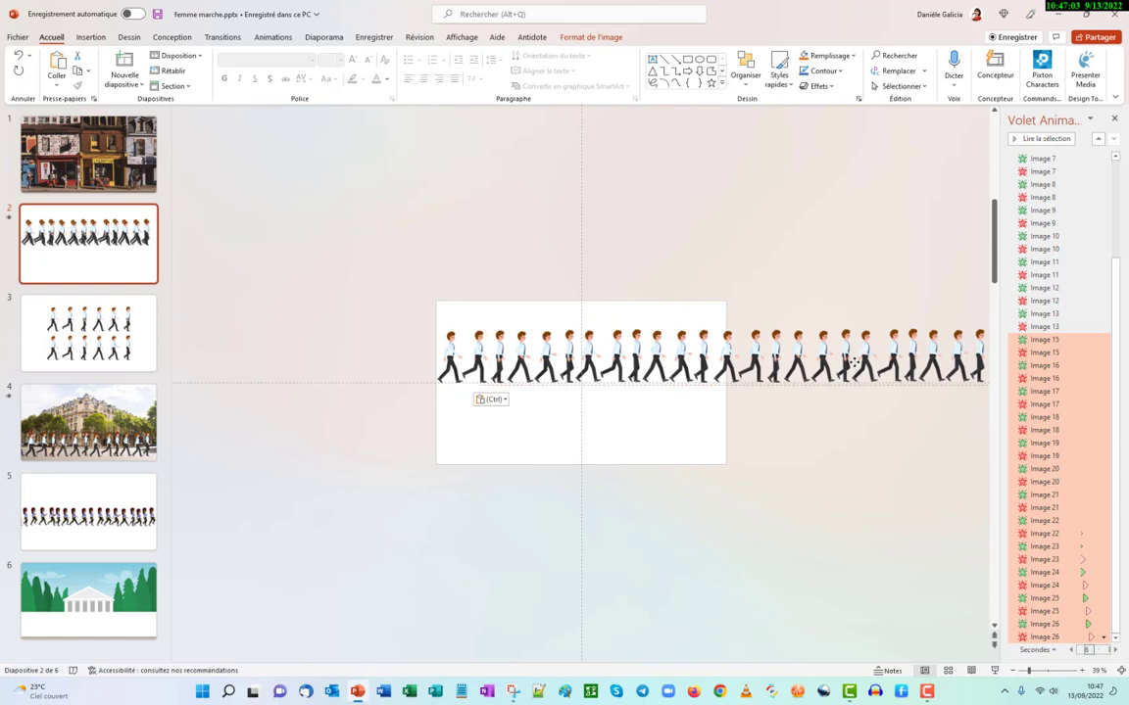
pyautogui.click(244, 219)
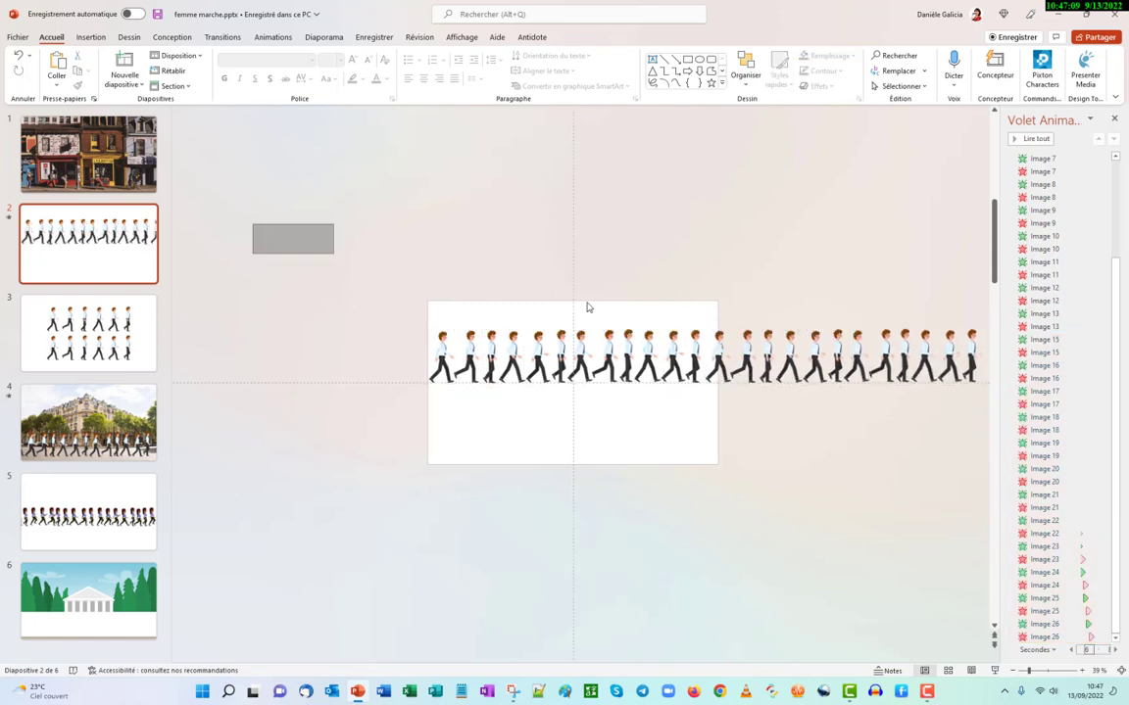
pyautogui.moveTo(587, 308); pyautogui.dragTo(994, 404)
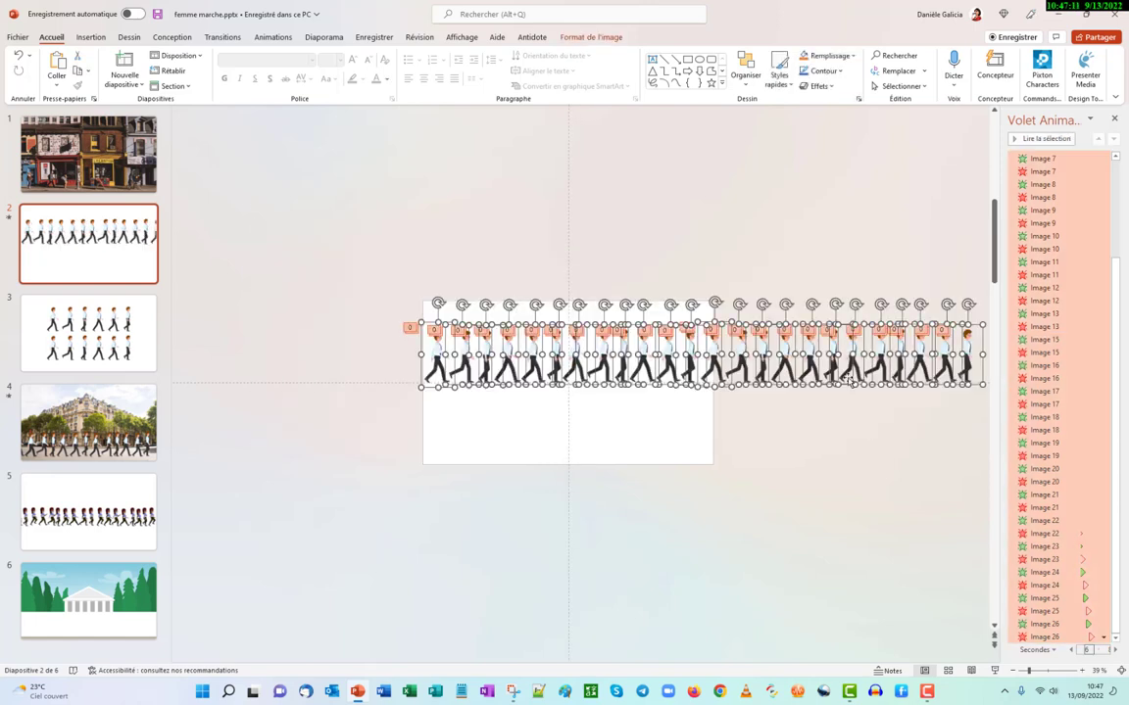
pyautogui.moveTo(845, 379)
pyautogui.mouseDown()
pyautogui.moveTo(803, 374)
pyautogui.moveTo(807, 387)
pyautogui.mouseUp()
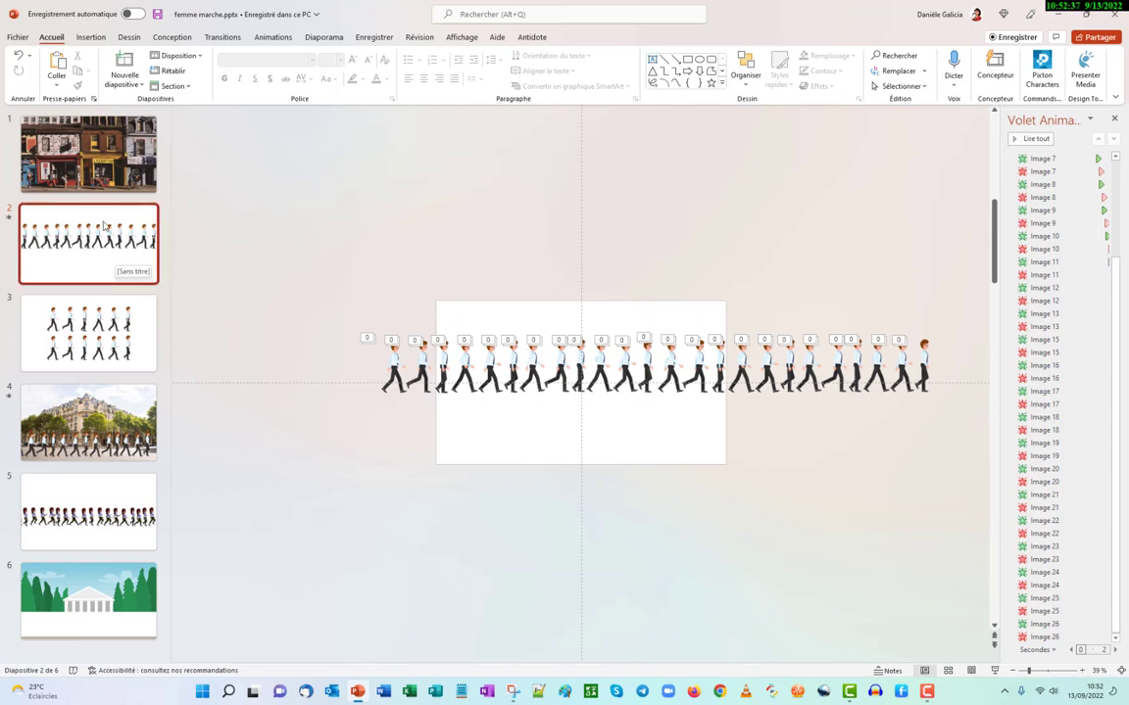
# Set slide 2's background to Remplissage avec image ou texture and choose Insérer for a picture
pyautogui.click(172, 39)
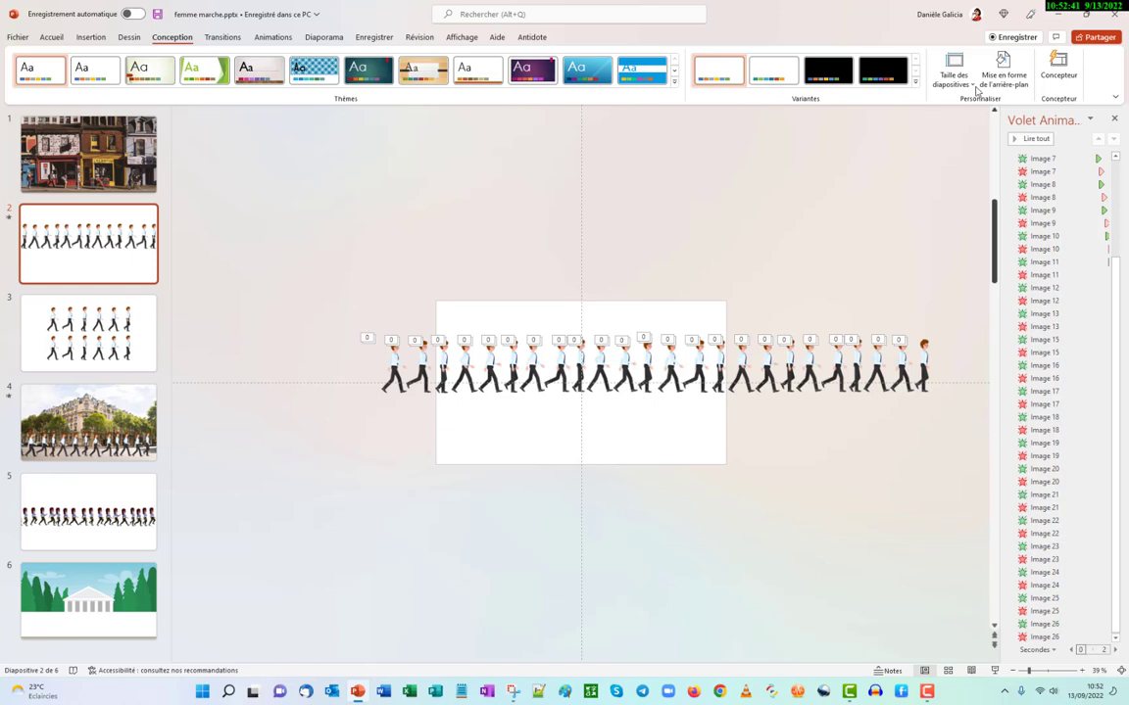
pyautogui.click(1003, 67)
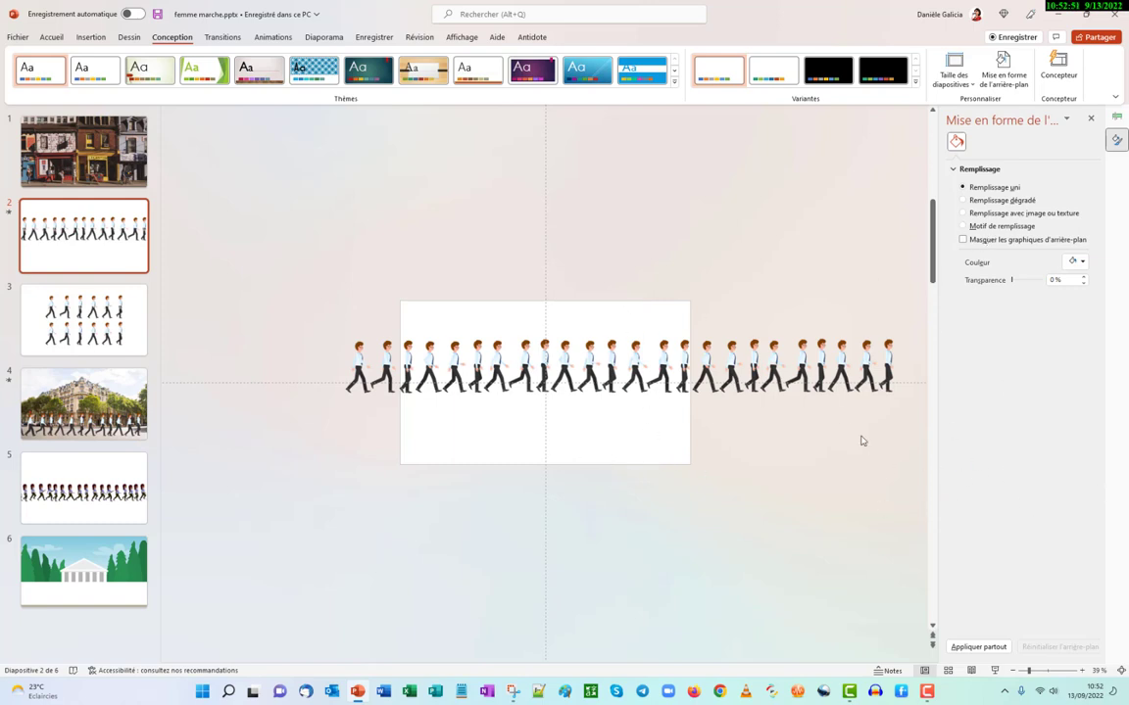
pyautogui.click(965, 214)
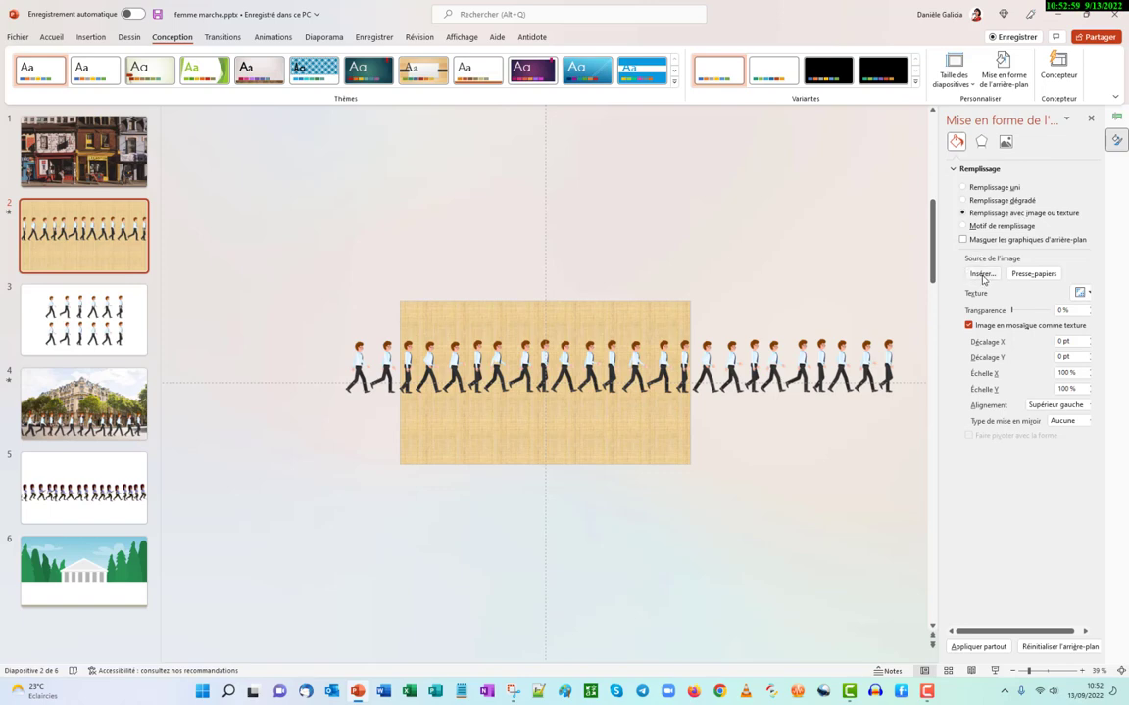
pyautogui.click(982, 274)
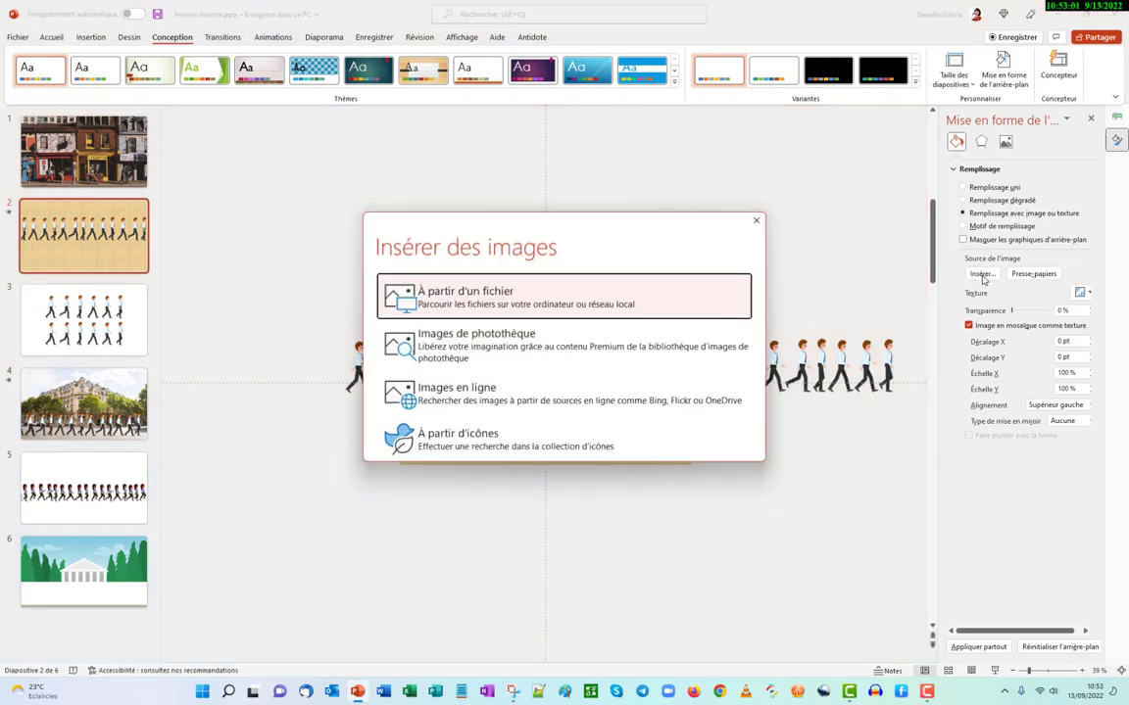
# Search stock images for 'rue' and insert the Paris corner-building photo as the background
pyautogui.click(450, 334)
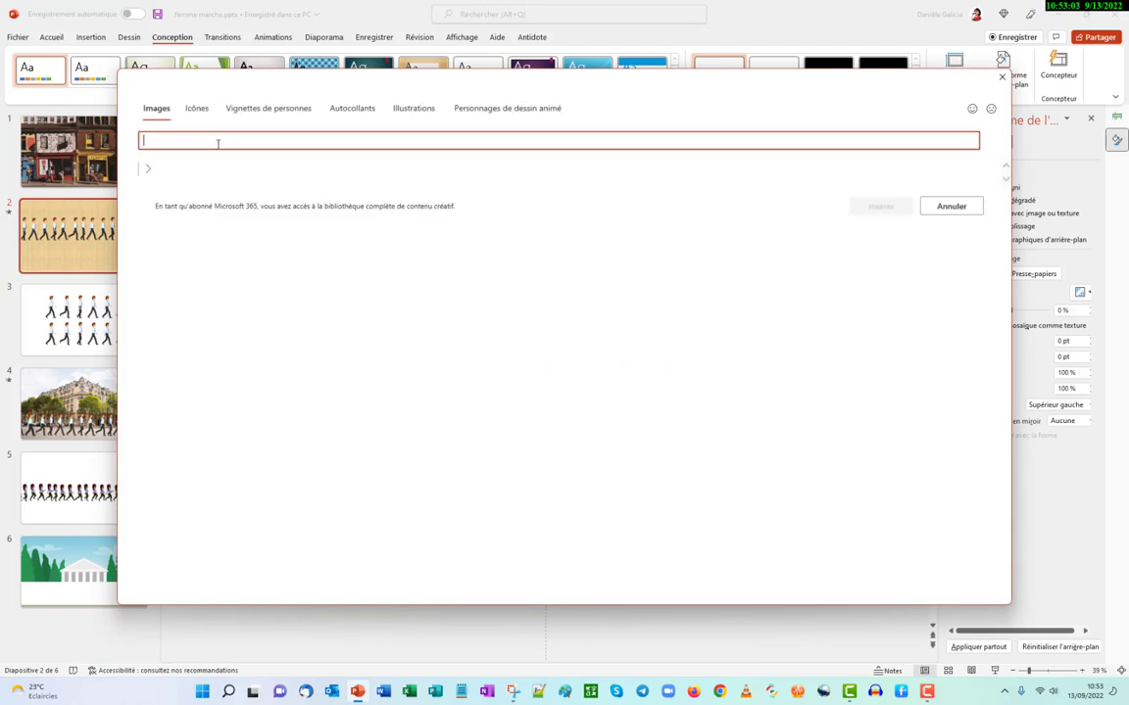
pyautogui.write('rue')
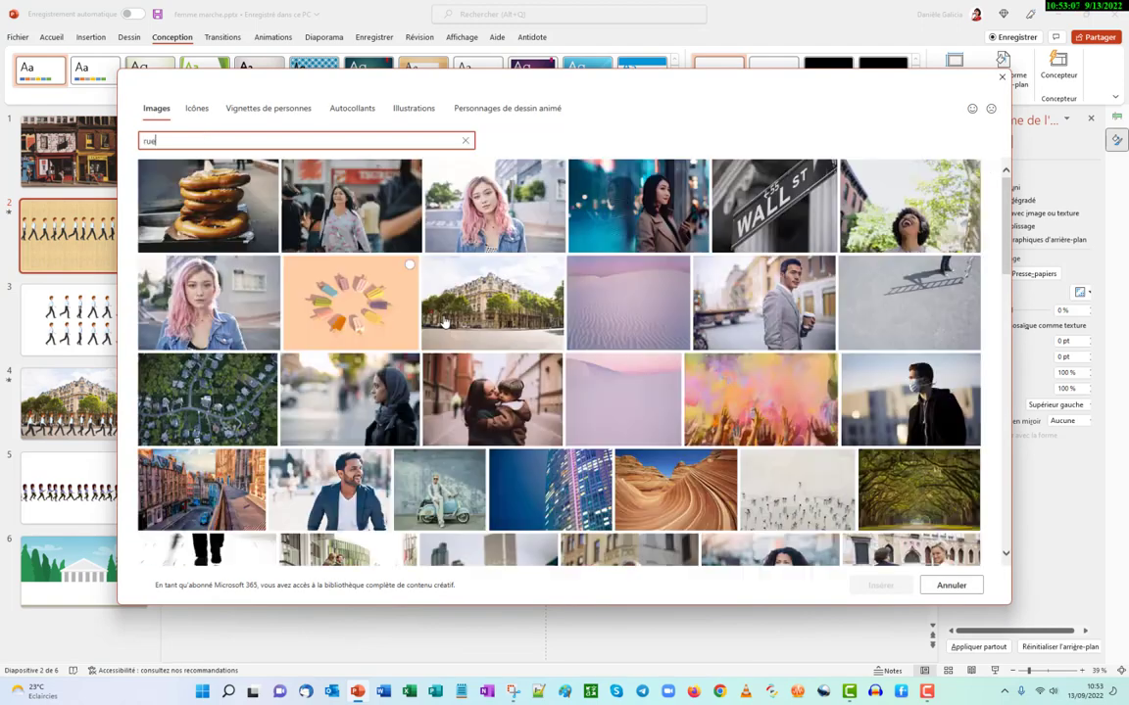
pyautogui.click(438, 281)
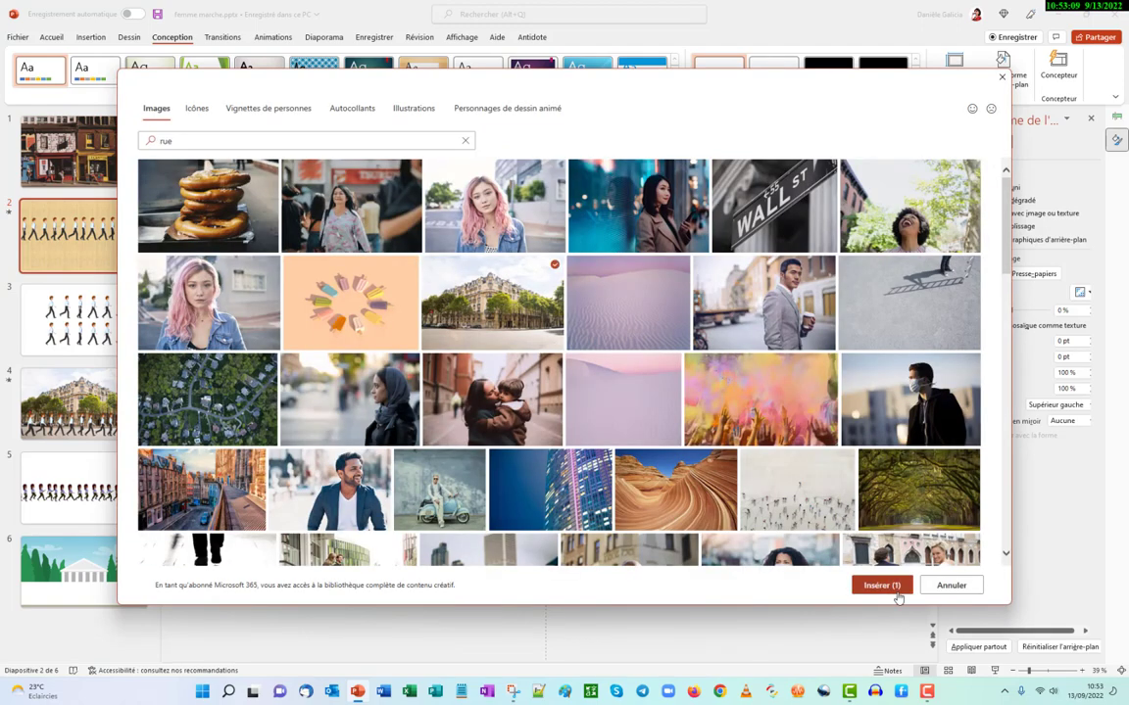
pyautogui.click(879, 586)
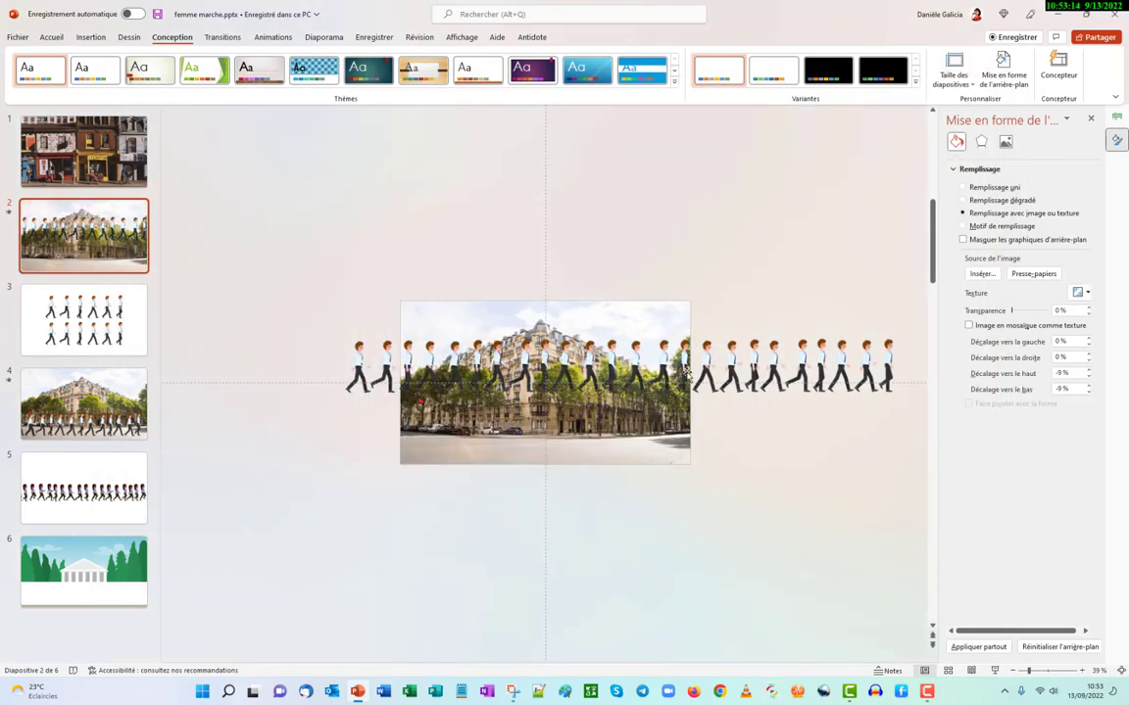
# Move the row of walkers down onto the street, then preview the animation and zoom in
pyautogui.moveTo(270, 265); pyautogui.dragTo(841, 419)
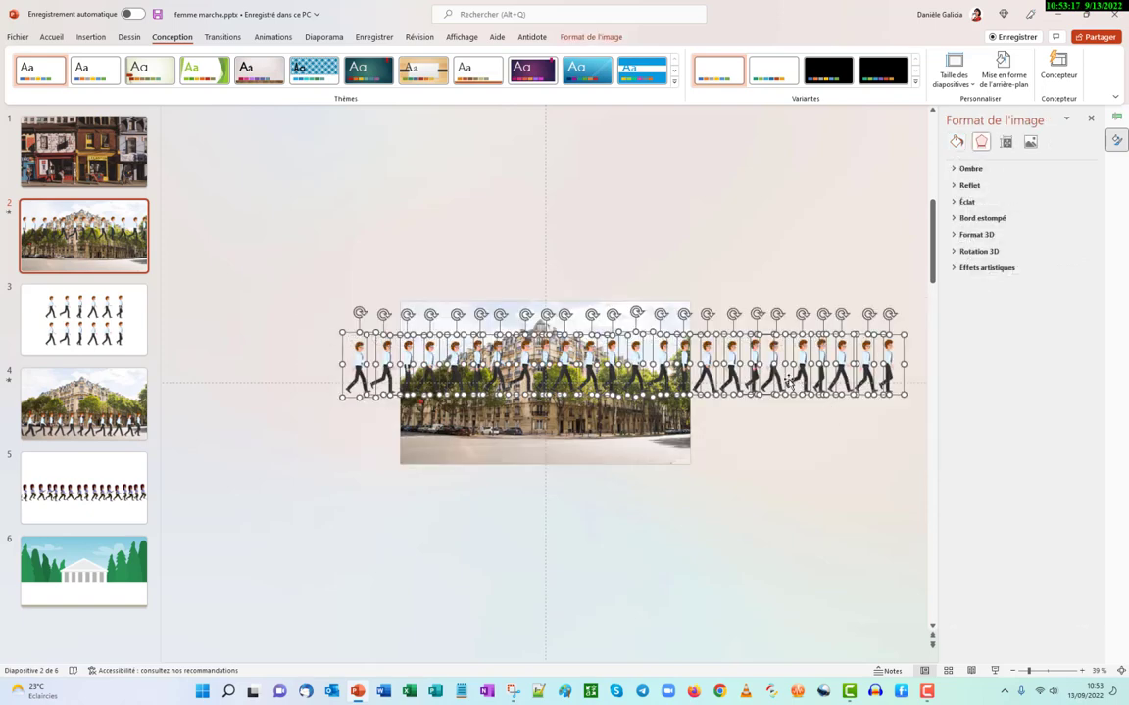
pyautogui.moveTo(783, 385); pyautogui.dragTo(785, 441)
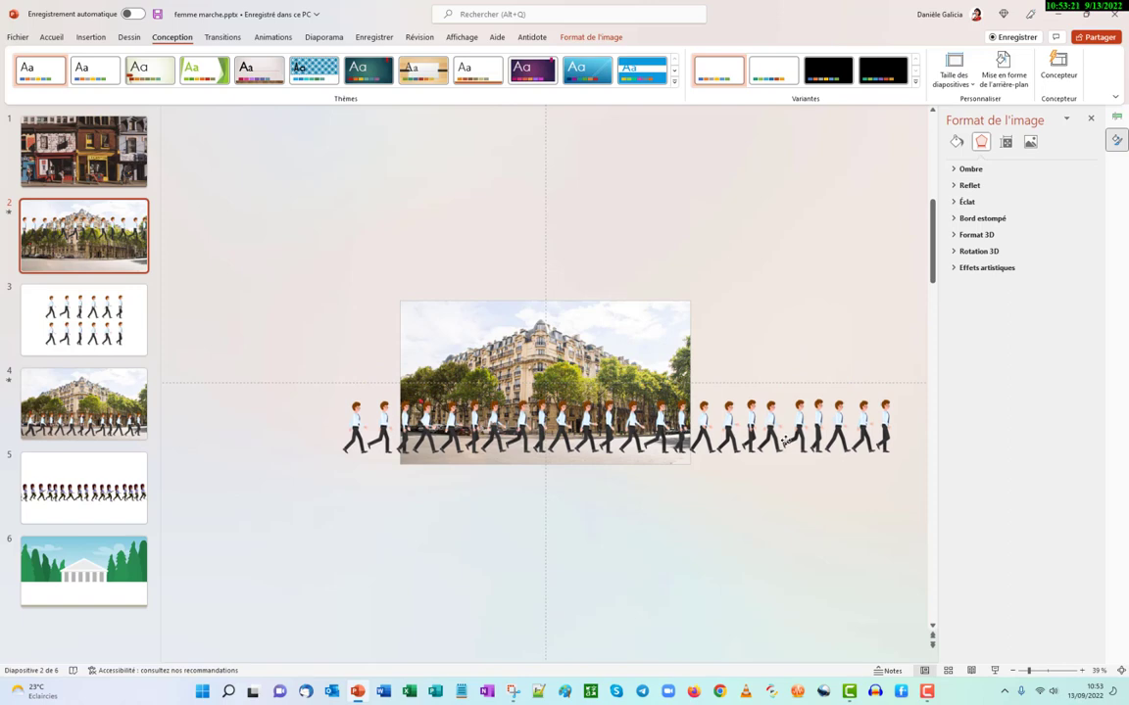
pyautogui.click(767, 554)
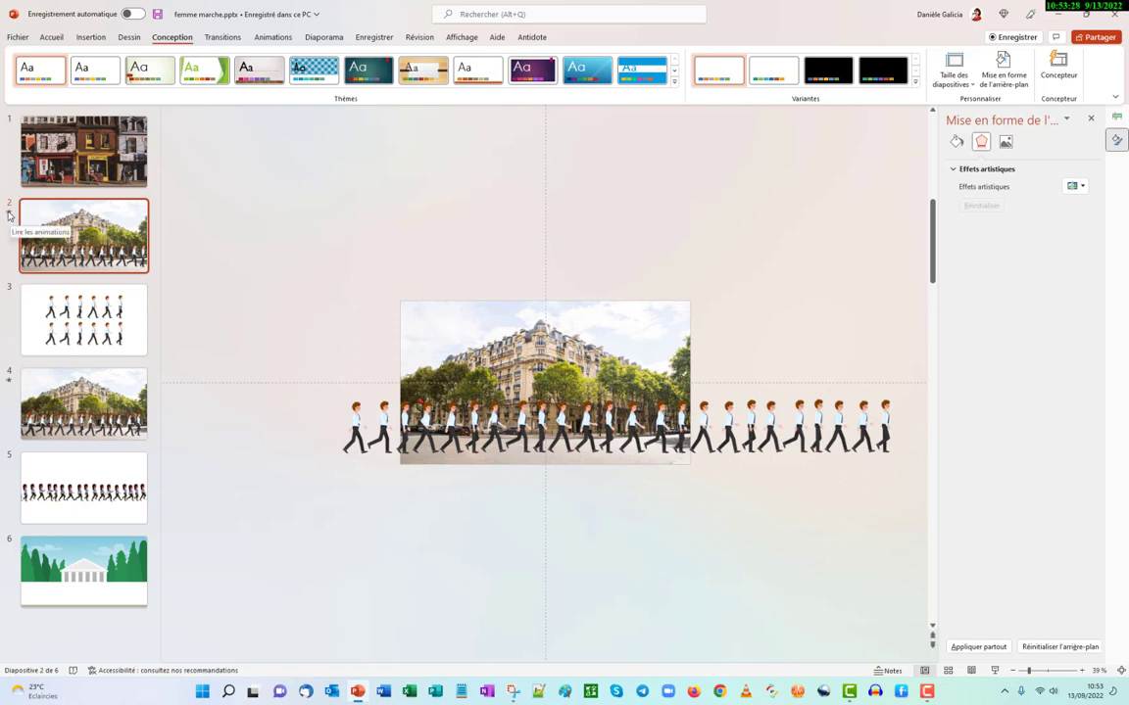
pyautogui.click(8, 215)
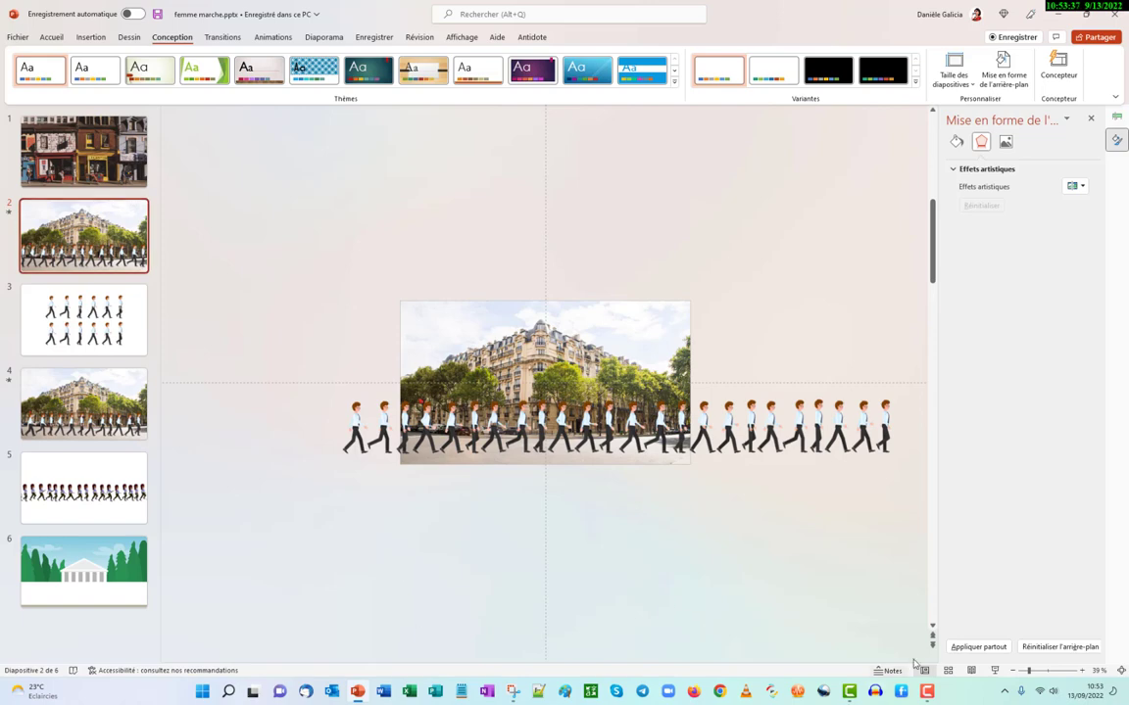
pyautogui.click(1082, 671)
pyautogui.click(1083, 672)
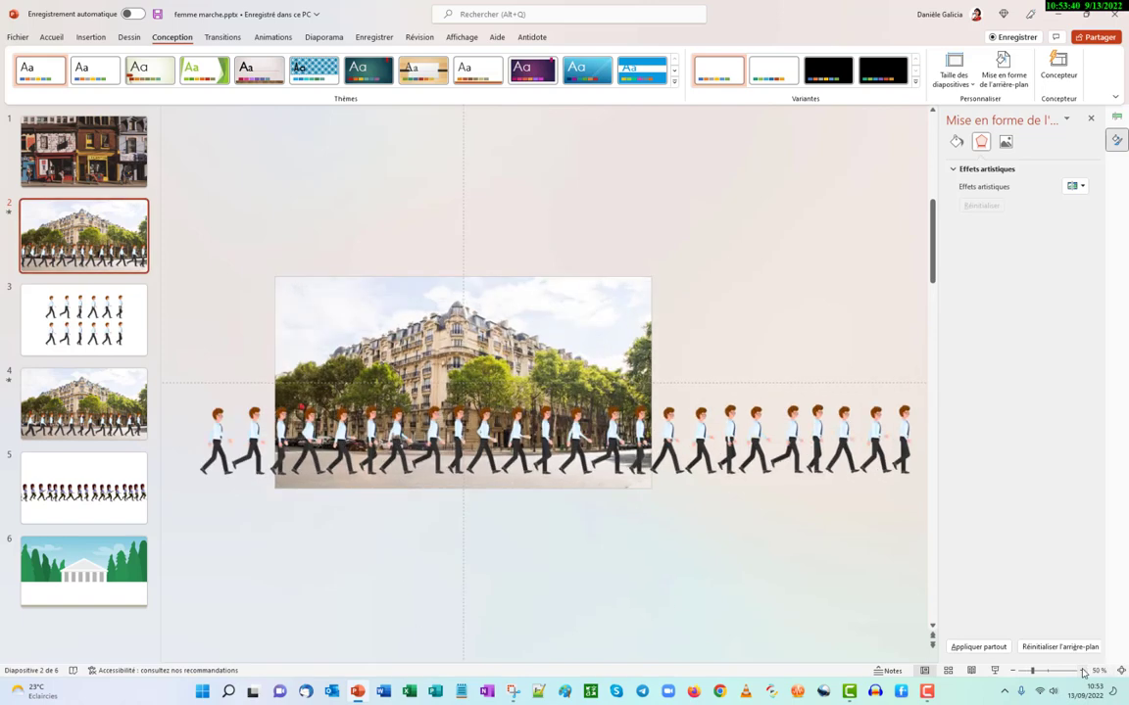
pyautogui.click(1083, 671)
pyautogui.click(1083, 671)
pyautogui.click(1083, 671)
pyautogui.click(1082, 671)
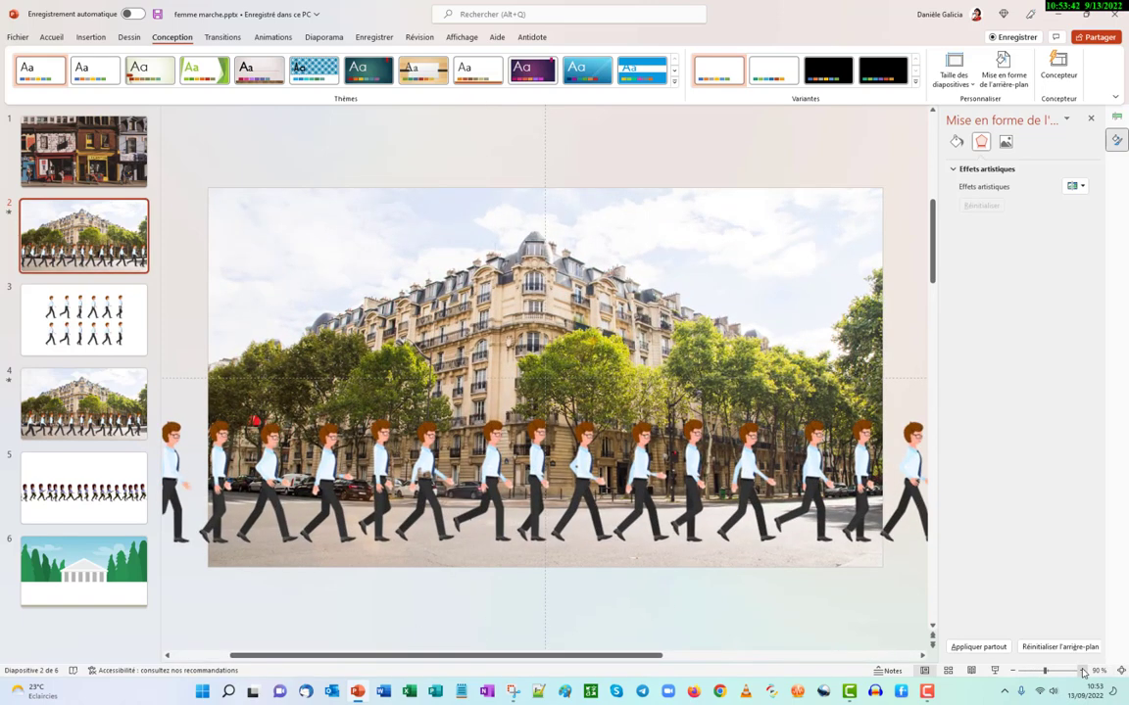
pyautogui.click(1083, 671)
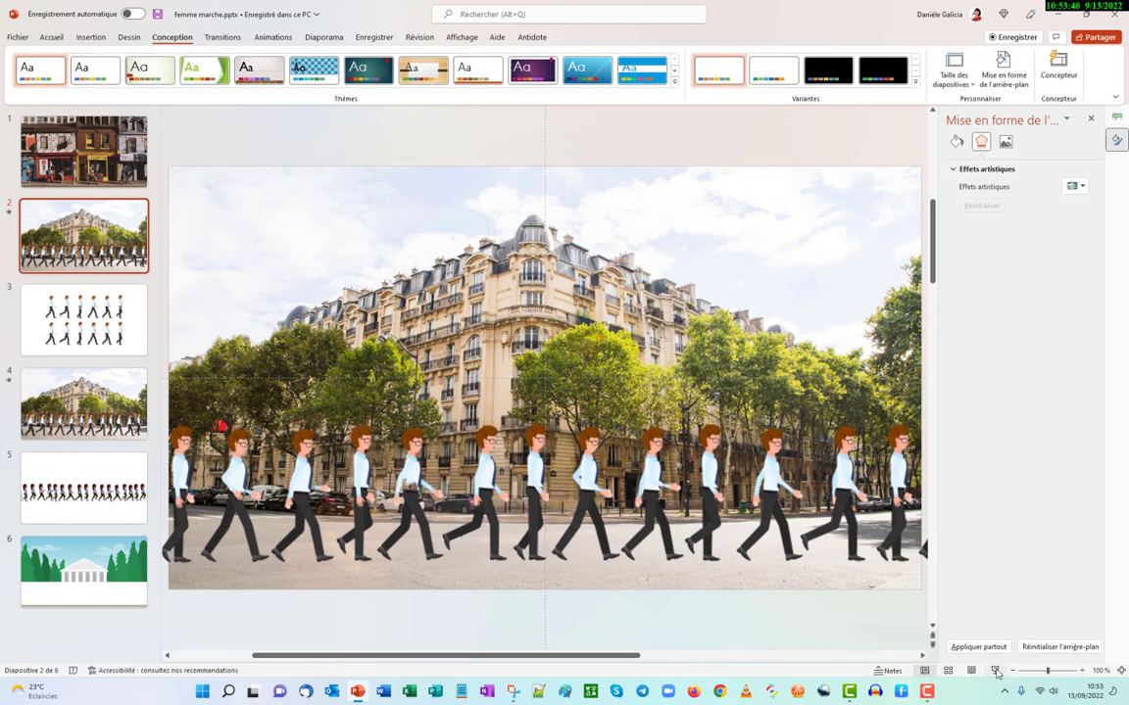
pyautogui.click(997, 672)
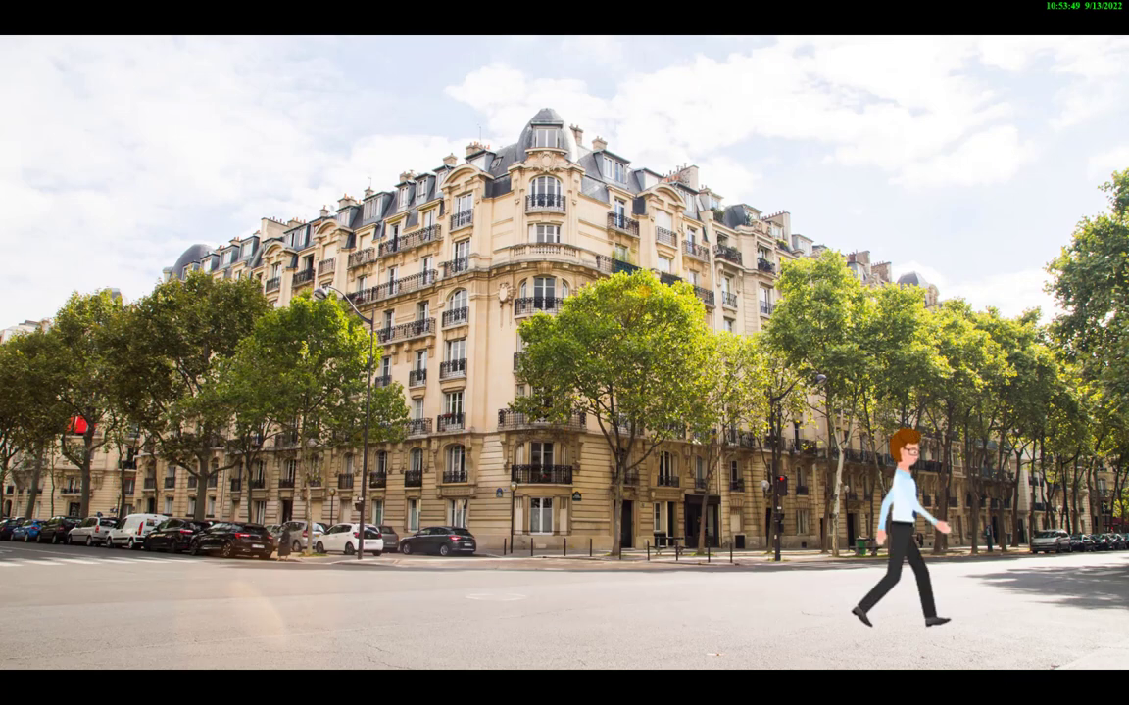
pyautogui.press('Escape')
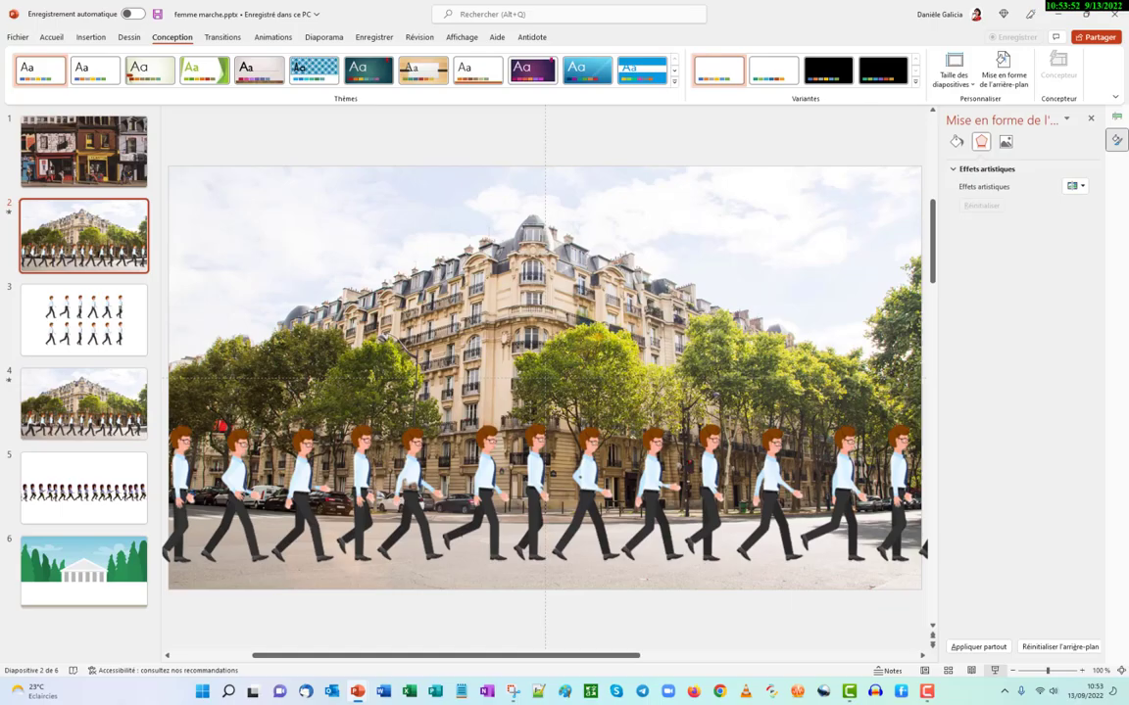